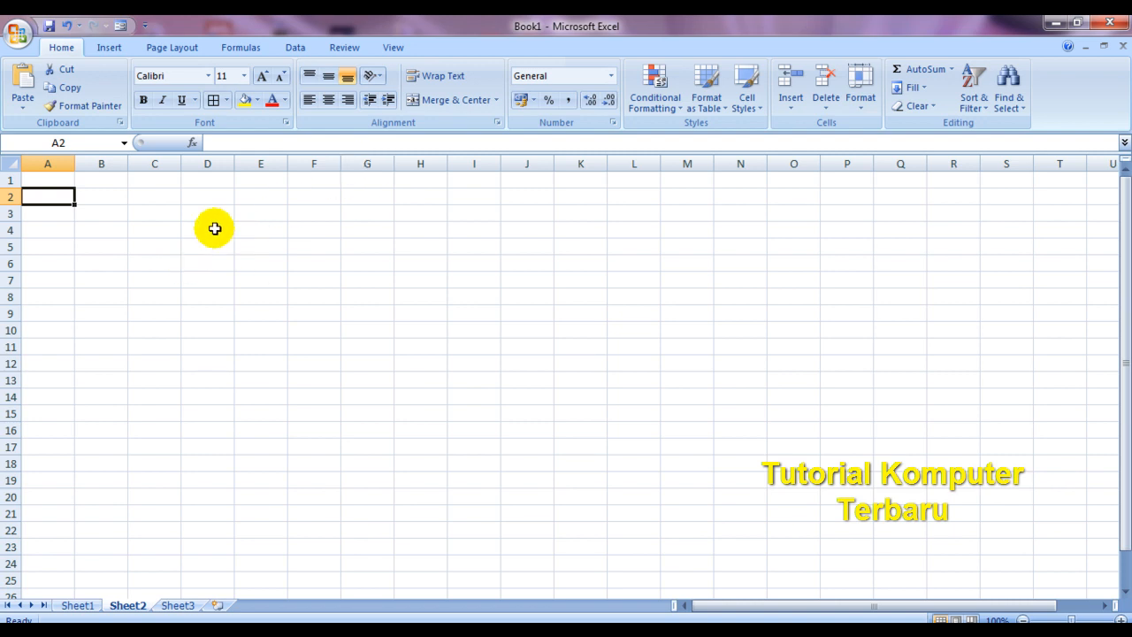
pyautogui.click(61, 232)
pyautogui.click(55, 196)
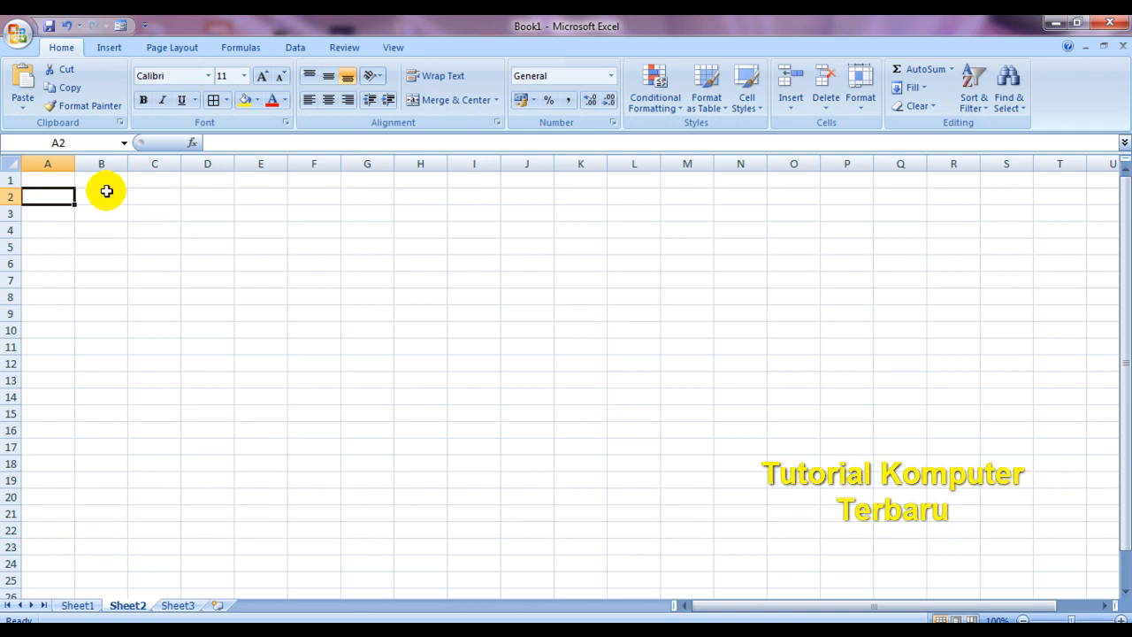
pyautogui.click(98, 198)
pyautogui.click(55, 194)
pyautogui.click(41, 180)
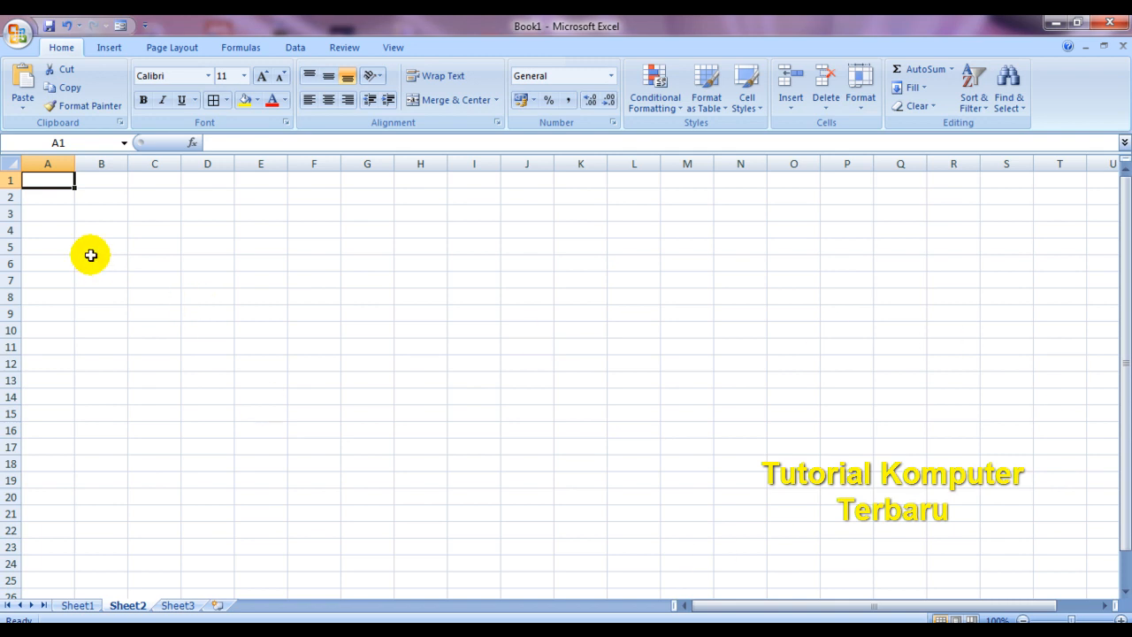
pyautogui.click(68, 229)
pyautogui.click(48, 179)
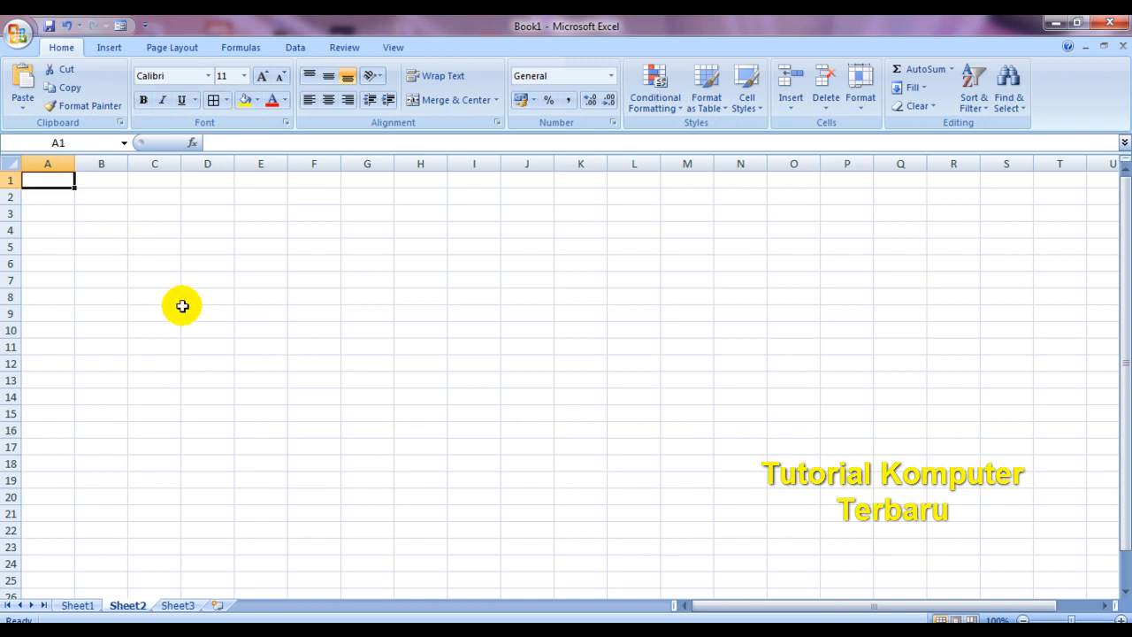
pyautogui.click(56, 195)
# Enter the title CONTOH RUMUS VLOOKUP in cell A1 of Sheet2.
pyautogui.click(60, 180)
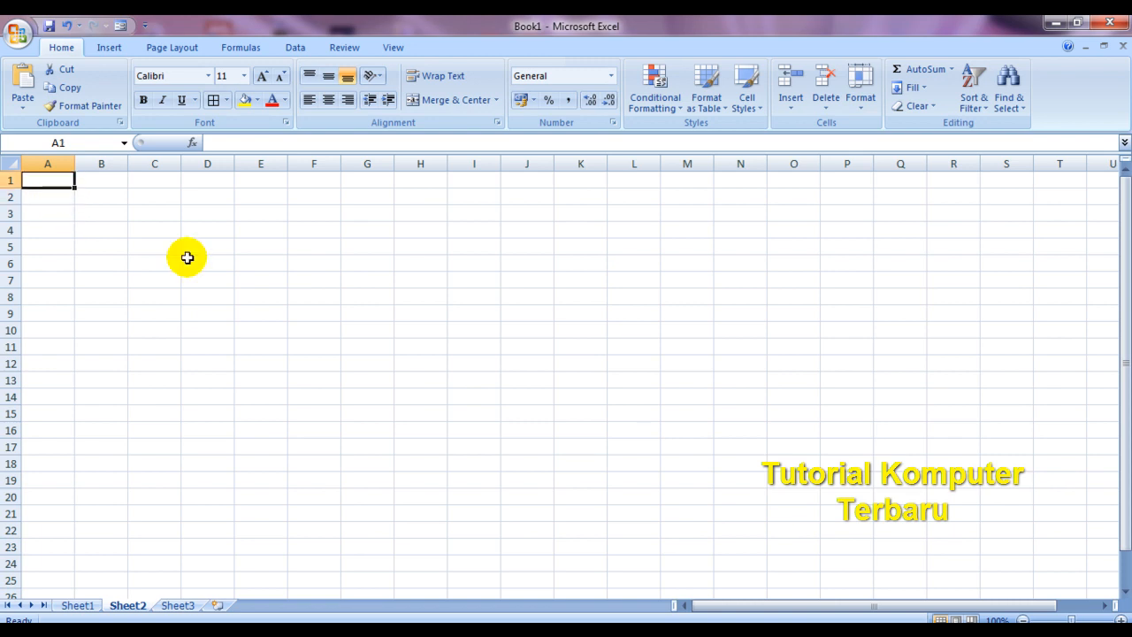
pyautogui.write('CONTOH RUMUS VLOOKUP')
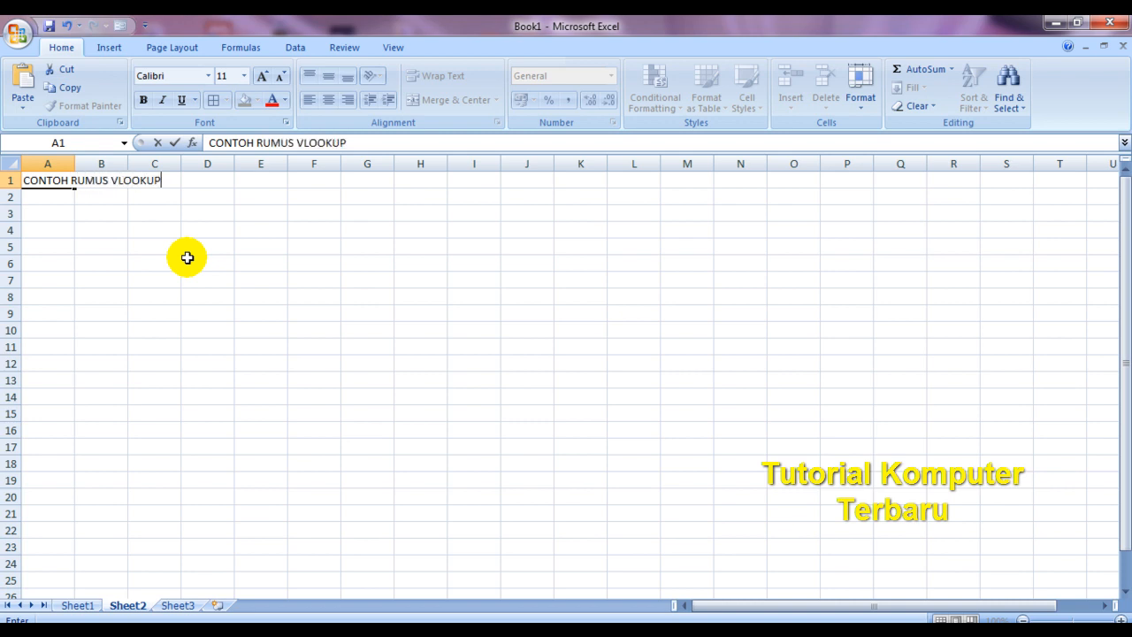
pyautogui.press('Return')
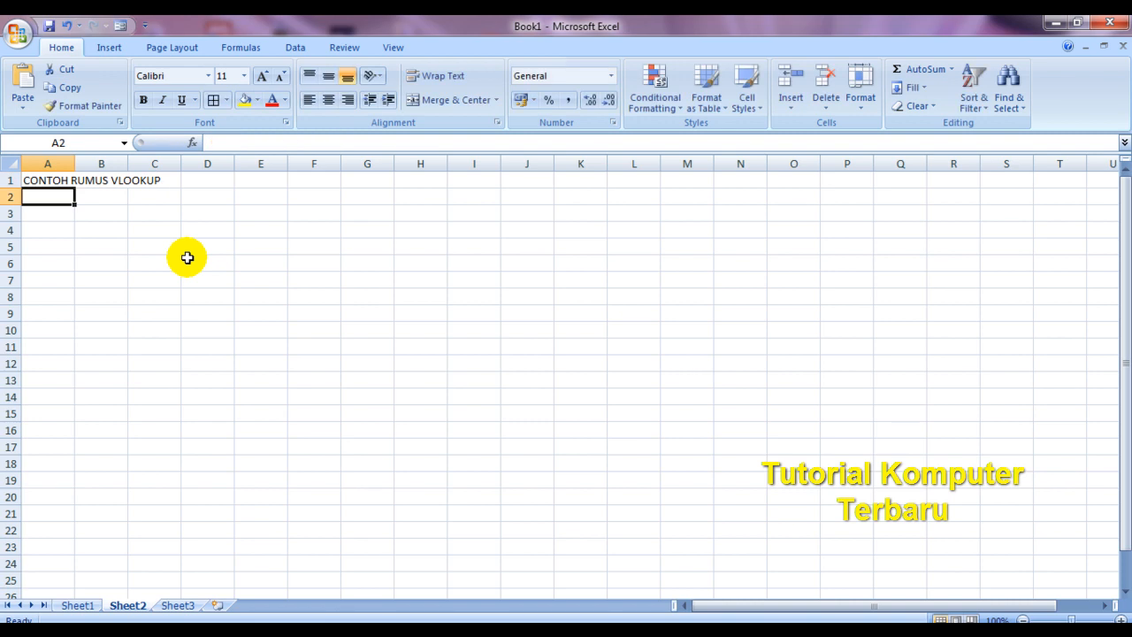
# Set the font size of the entire worksheet to 36.
pyautogui.click(10, 163)
pyautogui.click(245, 76)
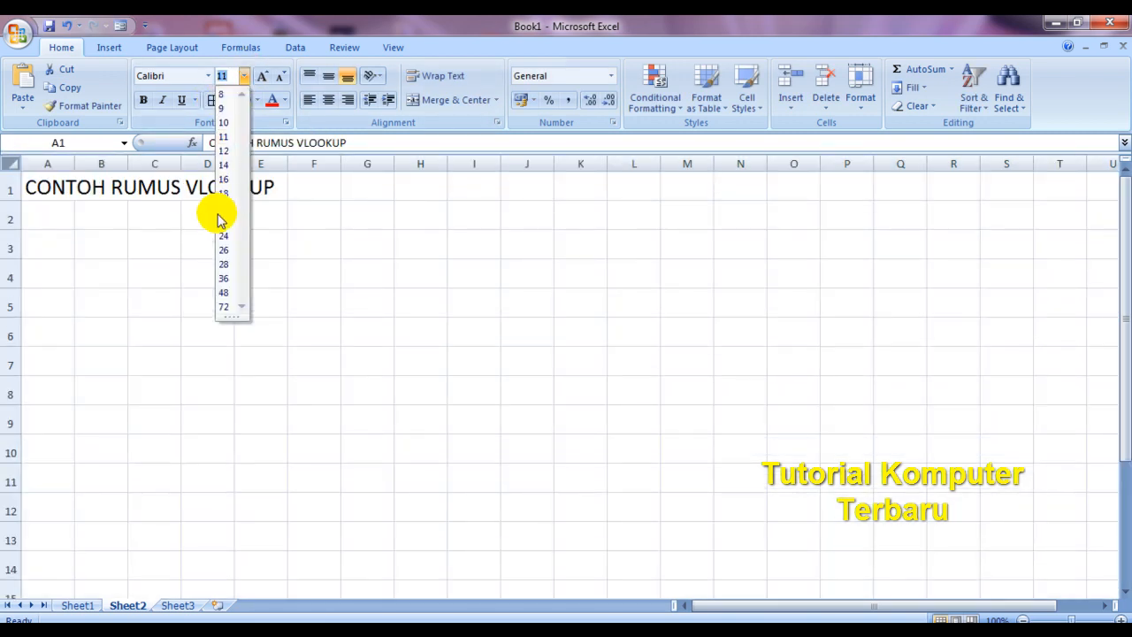
pyautogui.click(228, 279)
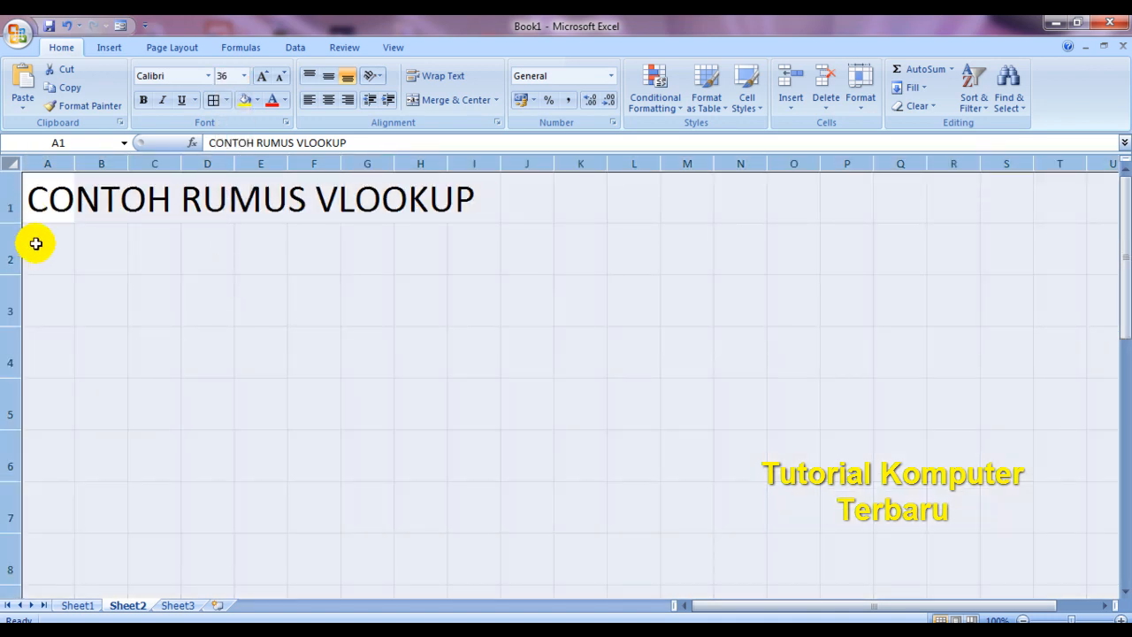
# Enter the headers NO in A2 and NAMA BARANG in B2, and fit column B to its text.
pyautogui.click(33, 241)
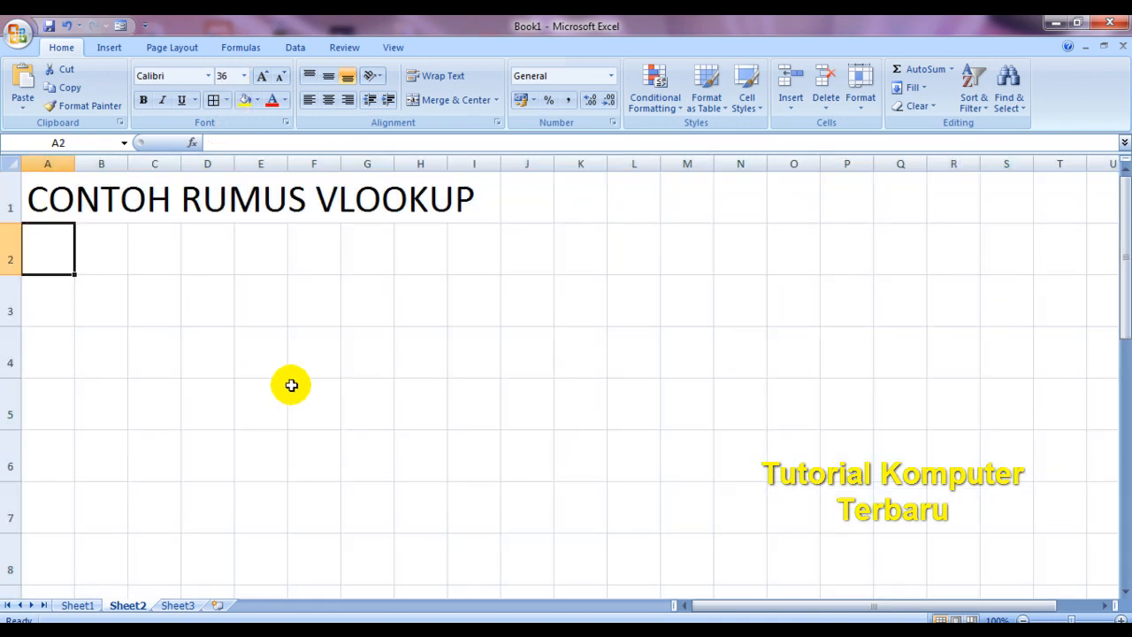
pyautogui.write('NO')
pyautogui.press('Tab')
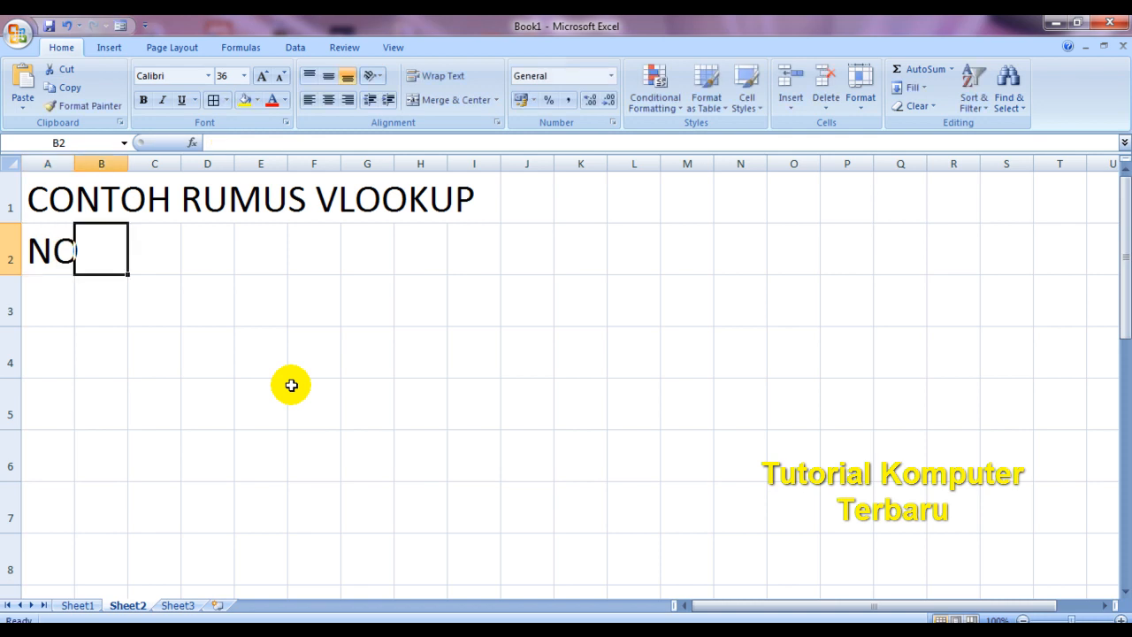
pyautogui.write('NAMA BARANG')
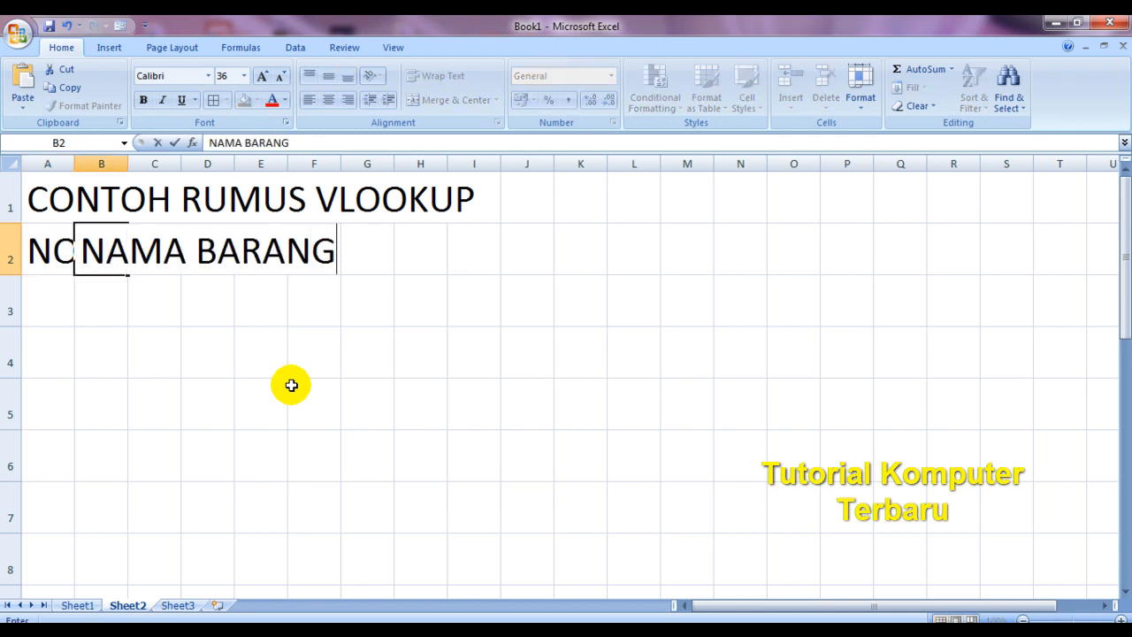
pyautogui.press('Tab')
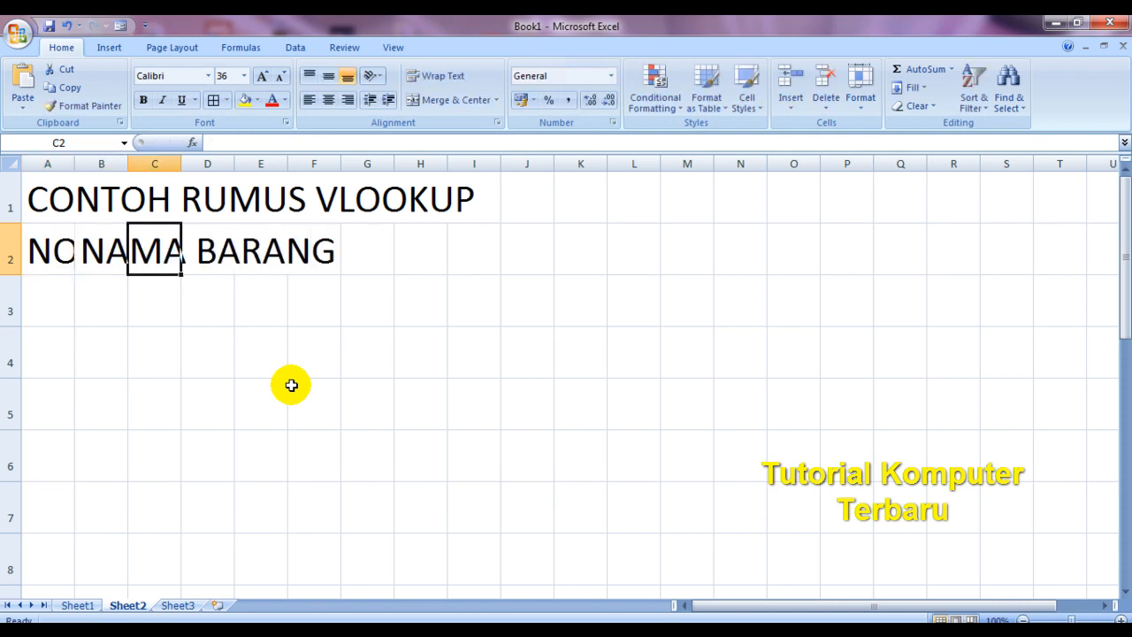
pyautogui.doubleClick(130, 164)
# Insert two entire rows between the title and the NO and NAMA BARANG header row.
pyautogui.click(53, 248)
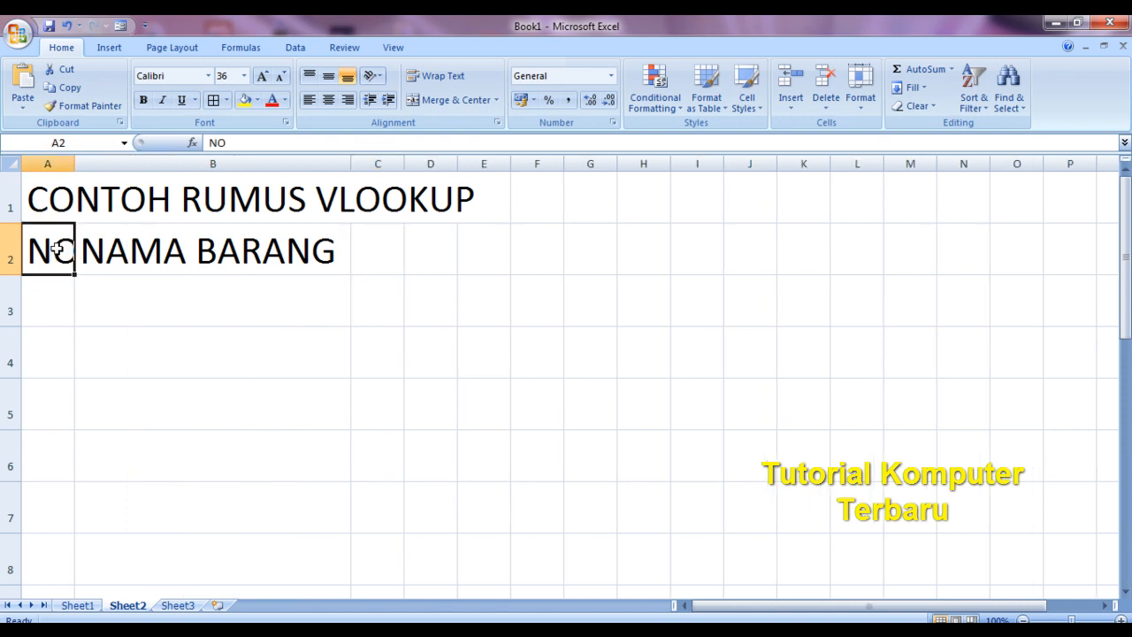
pyautogui.rightClick(55, 248)
pyautogui.click(102, 334)
pyautogui.click(100, 331)
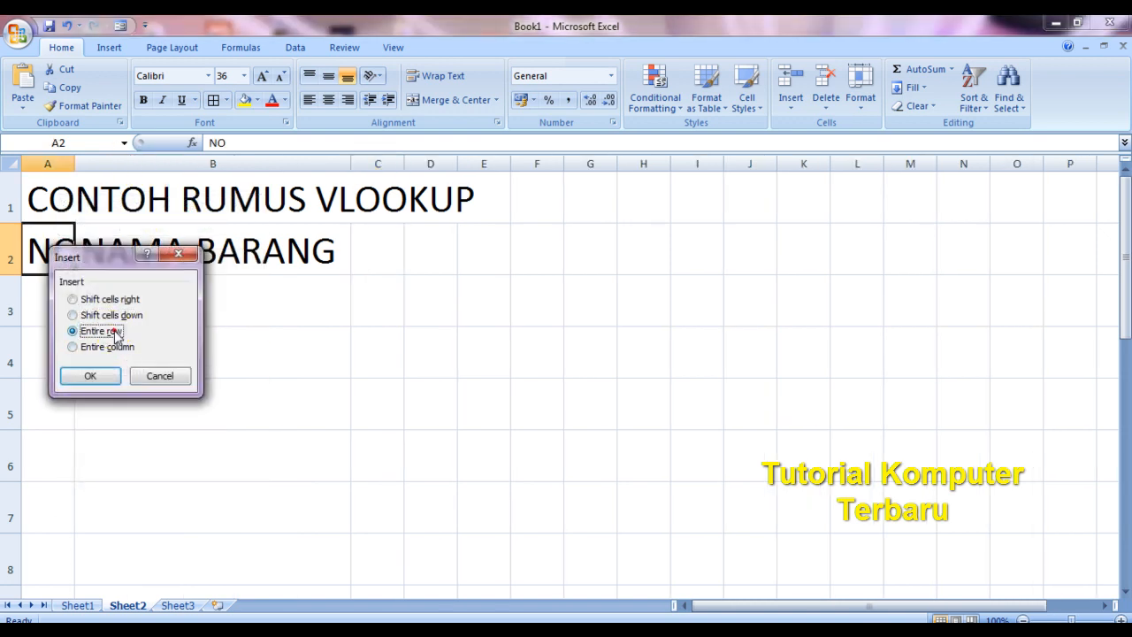
pyautogui.click(116, 368)
pyautogui.rightClick(61, 304)
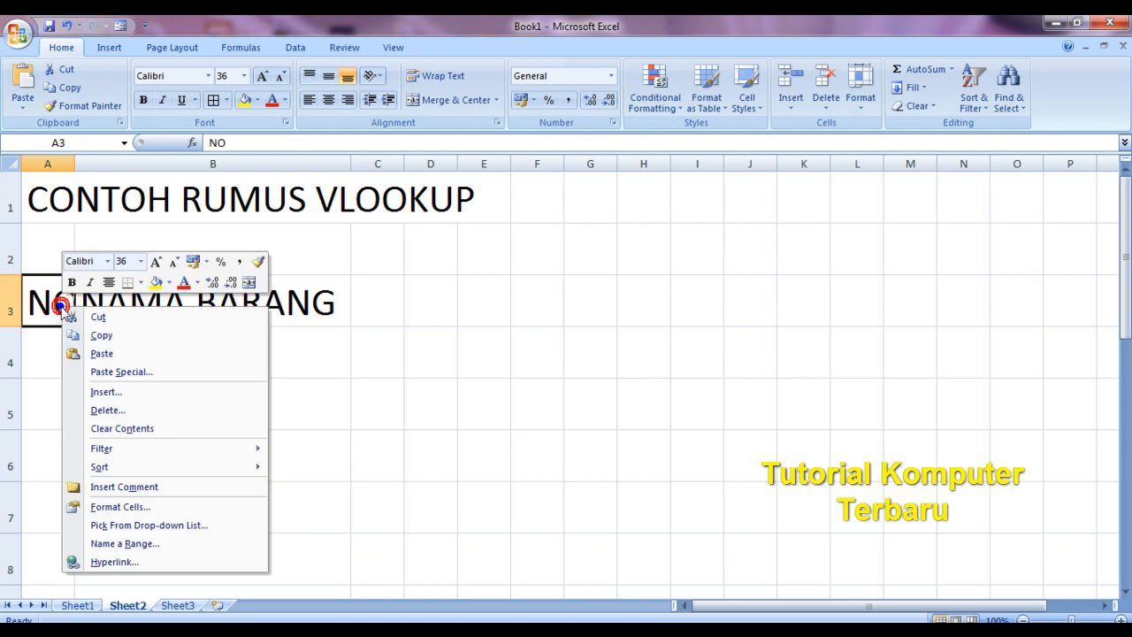
pyautogui.click(103, 392)
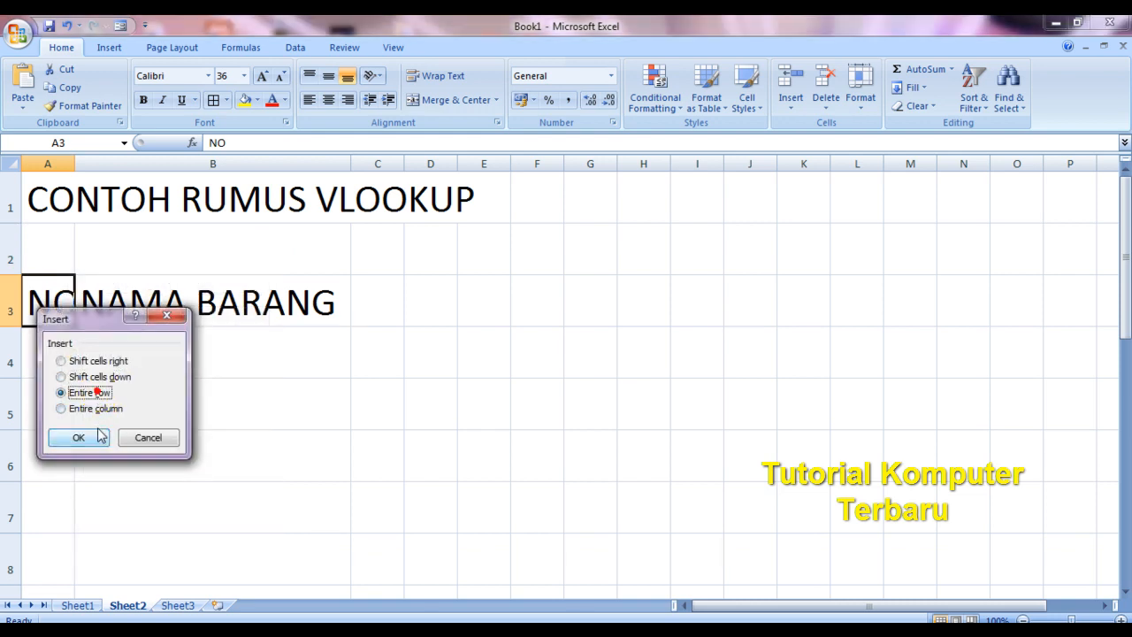
pyautogui.click(99, 426)
# Enter the header HARGA SATUAN in cell C4.
pyautogui.click(378, 350)
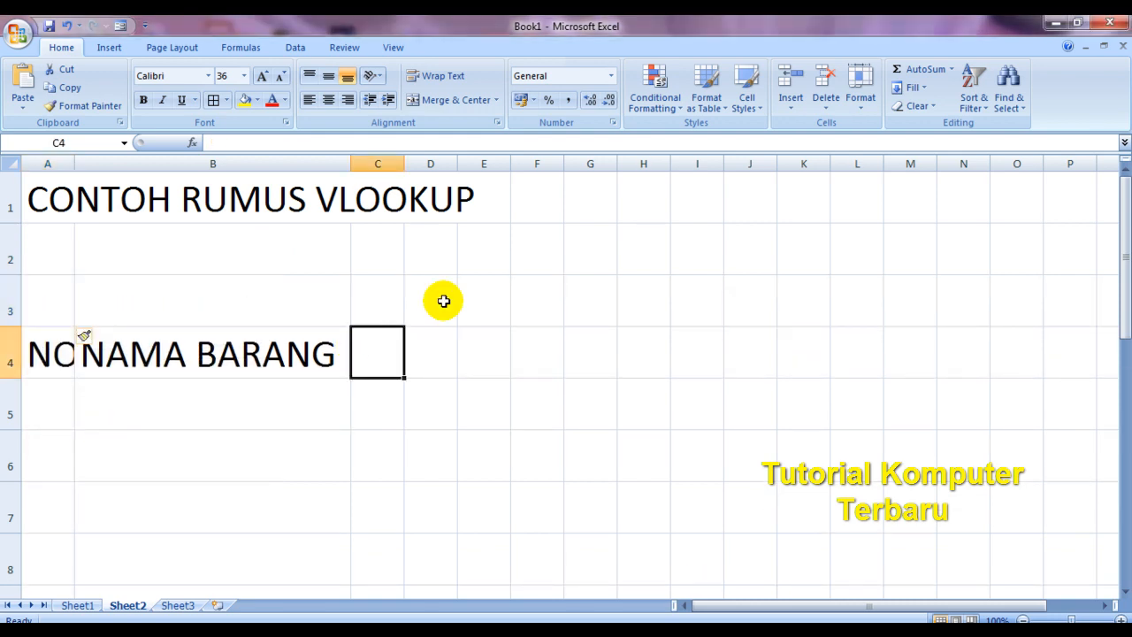
pyautogui.write('HAR')
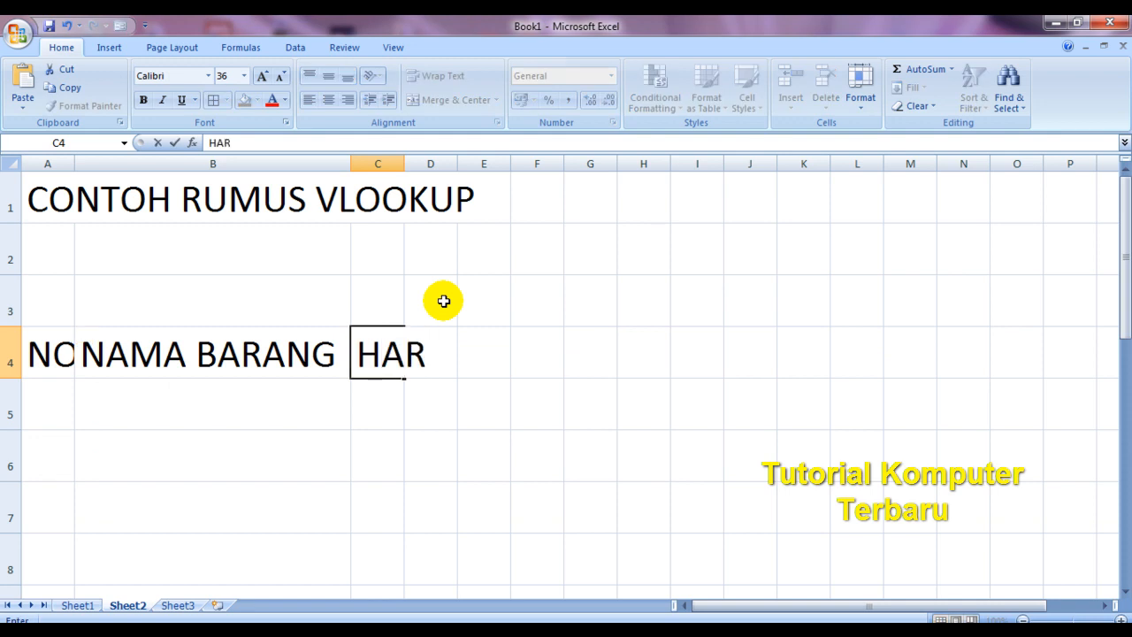
pyautogui.write('GA SATUAN')
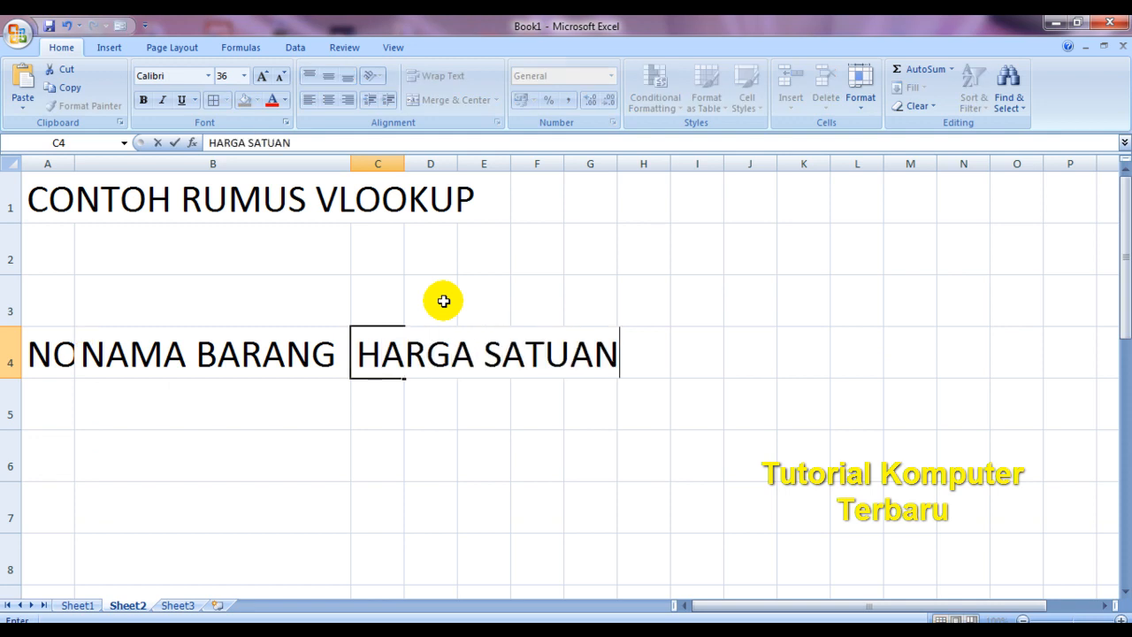
pyautogui.click(414, 452)
# Fit column C to its header text and widen column A slightly so NO fits.
pyautogui.doubleClick(404, 164)
pyautogui.click(150, 397)
pyautogui.click(59, 393)
pyautogui.moveTo(76, 165); pyautogui.dragTo(87, 163)
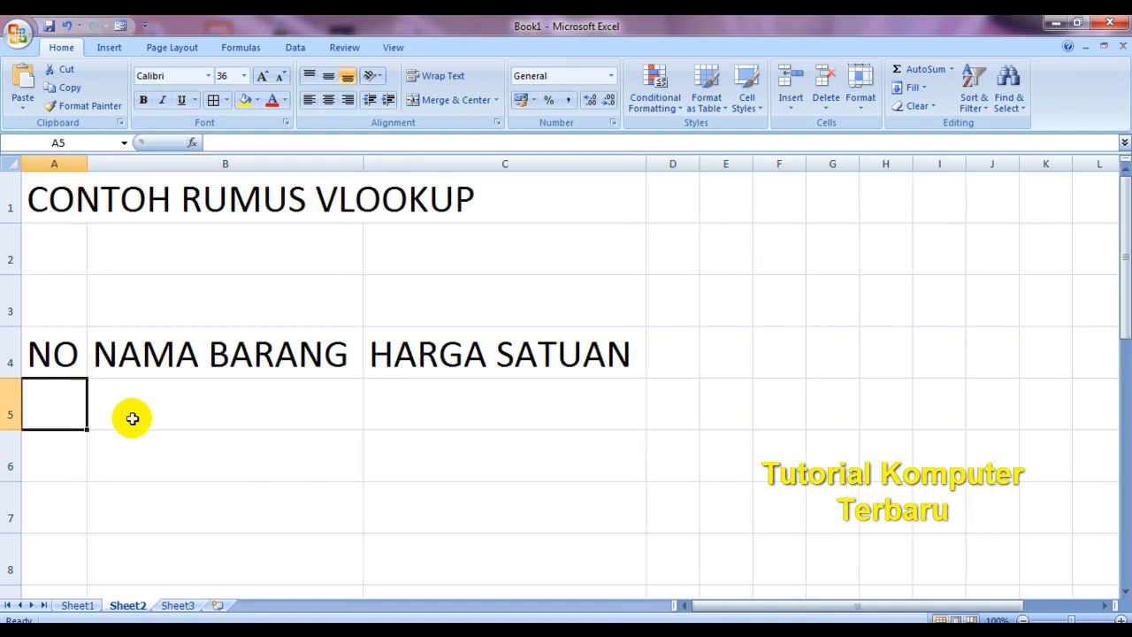
# Merge and center A3:C3 and enter the table title DATA MASTER HARGA BARANG in it.
pyautogui.moveTo(47, 305); pyautogui.dragTo(505, 313)
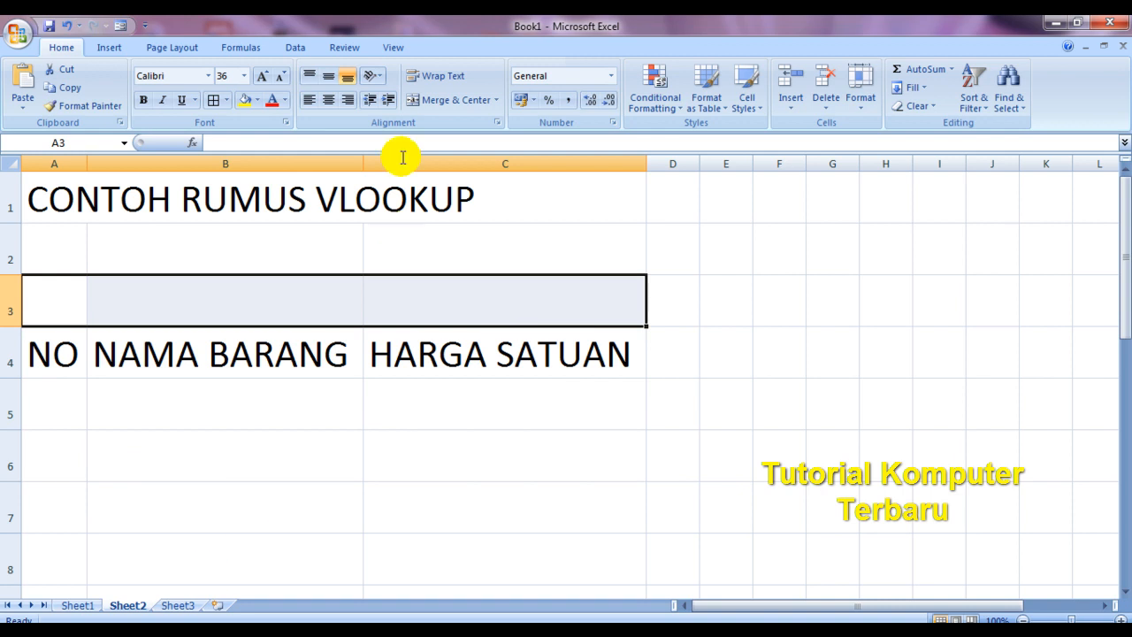
pyautogui.click(433, 100)
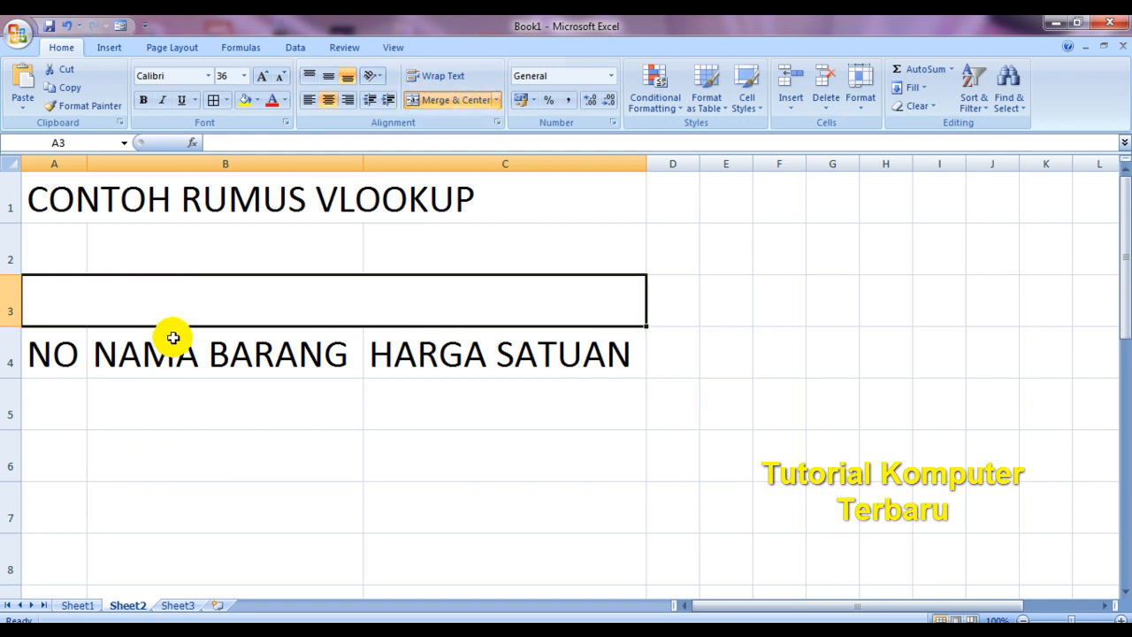
pyautogui.write('DATA')
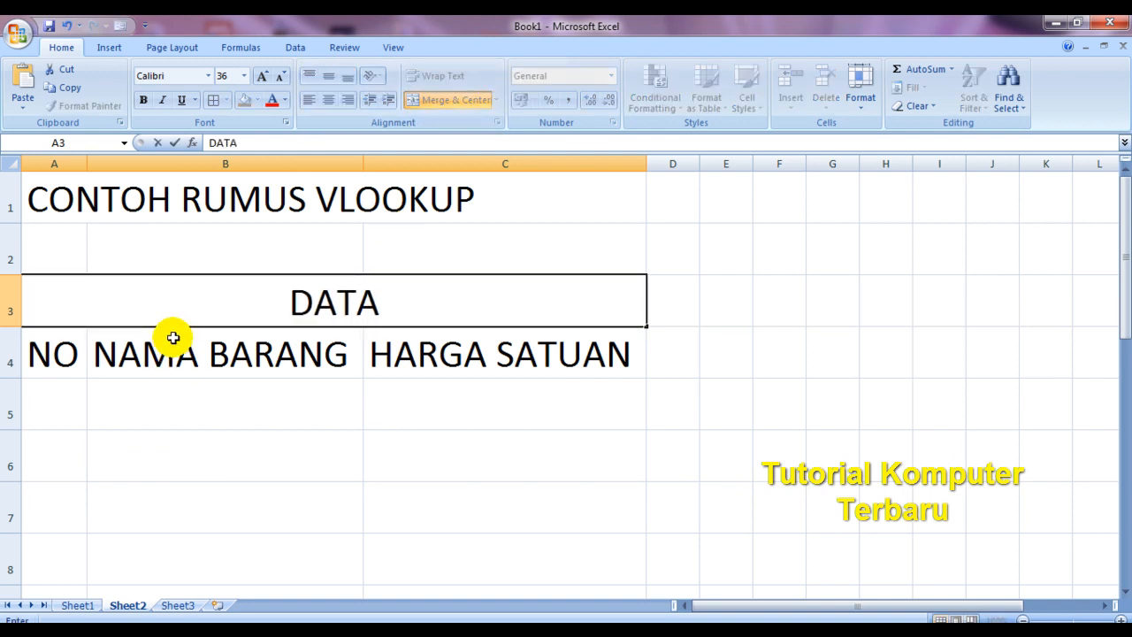
pyautogui.write(' HAR')
pyautogui.press('BackSpace')
pyautogui.press('BackSpace')
pyautogui.press('BackSpace')
pyautogui.write('MASTER HARGA')
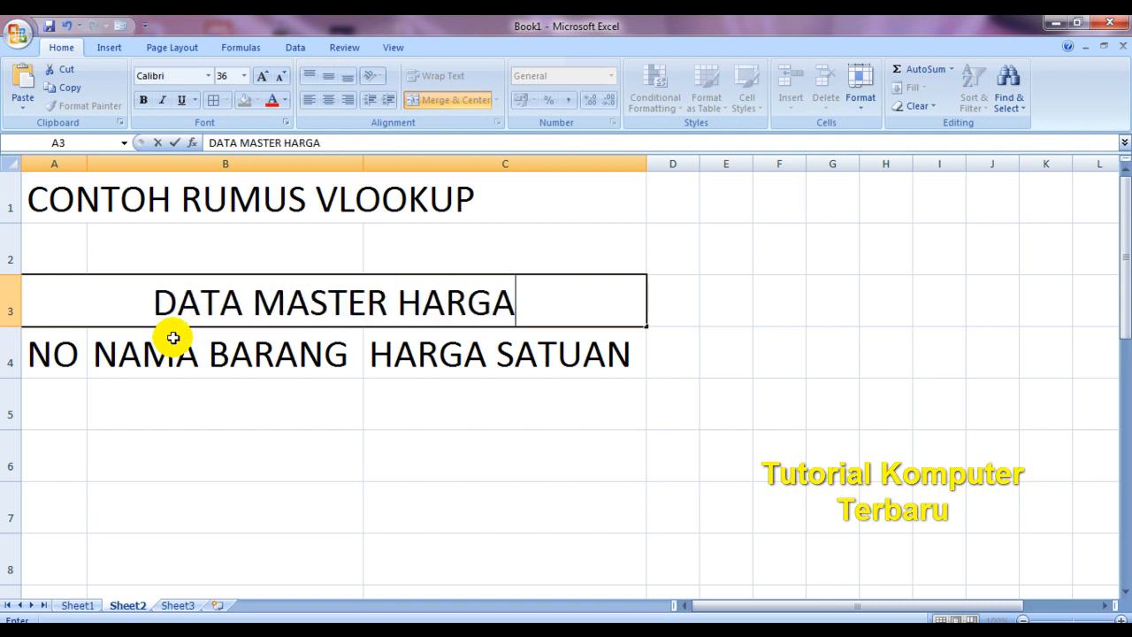
pyautogui.write(' BARANG')
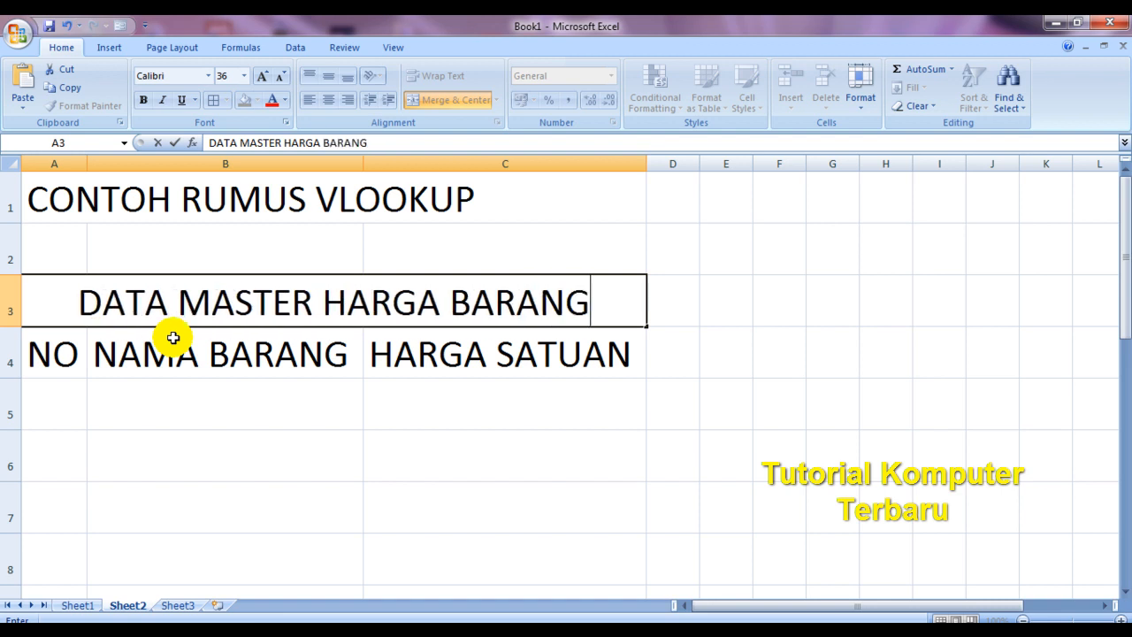
pyautogui.click(218, 469)
# Apply all borders to the table range A4:C10.
pyautogui.moveTo(70, 358); pyautogui.dragTo(450, 536)
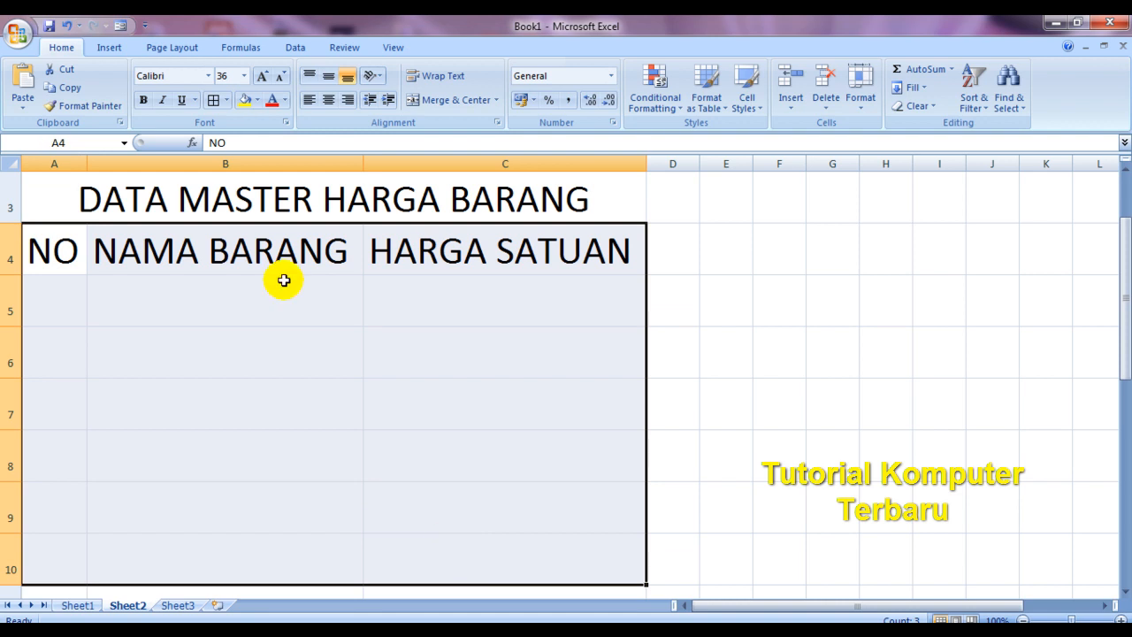
pyautogui.click(215, 101)
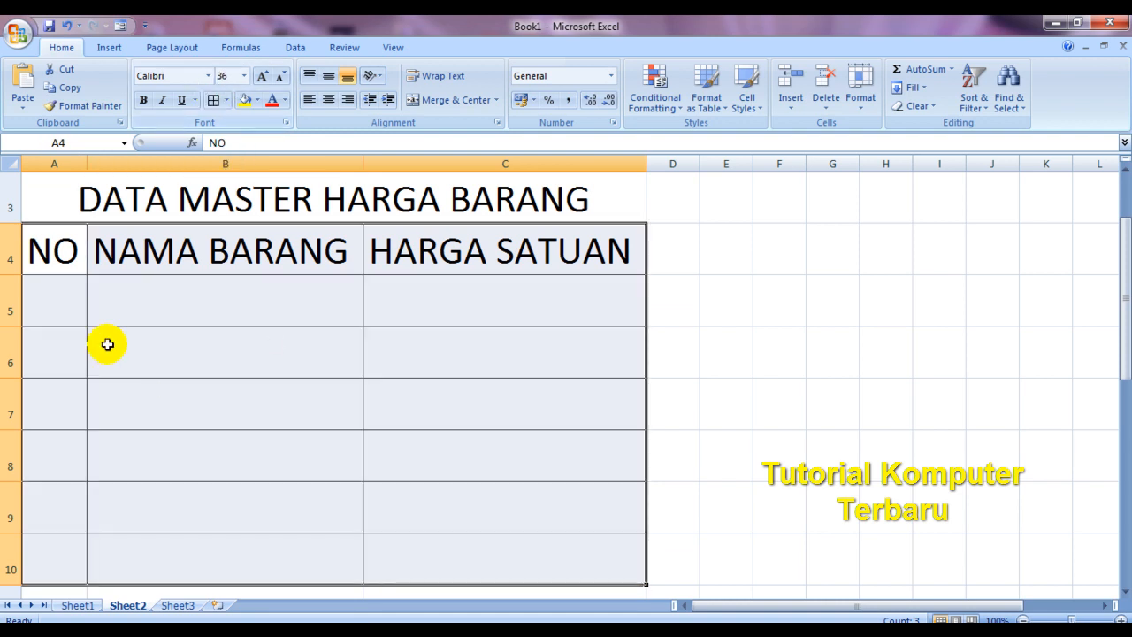
# Number the rows under NO from 1 to 5 in cells A5 to A9.
pyautogui.click(56, 285)
pyautogui.write('1')
pyautogui.press('Return')
pyautogui.write('2')
pyautogui.press('Return')
pyautogui.write('3')
pyautogui.press('Return')
pyautogui.write('4')
pyautogui.press('Return')
pyautogui.write('5')
pyautogui.press('Return')
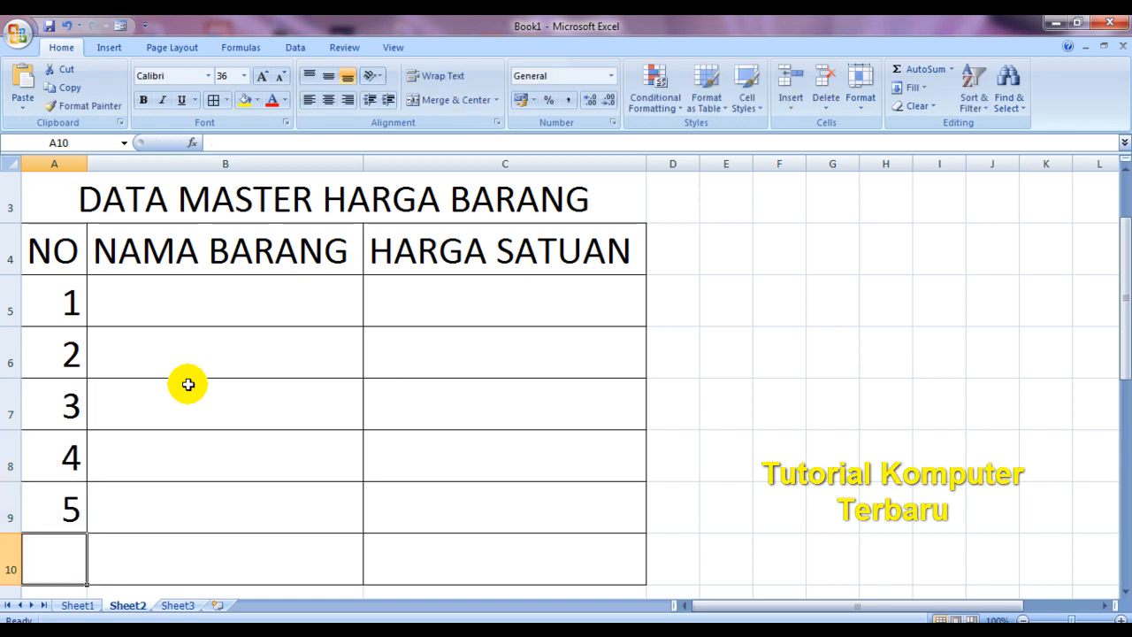
# Delete the empty bordered row 10 below number 5.
pyautogui.rightClick(76, 565)
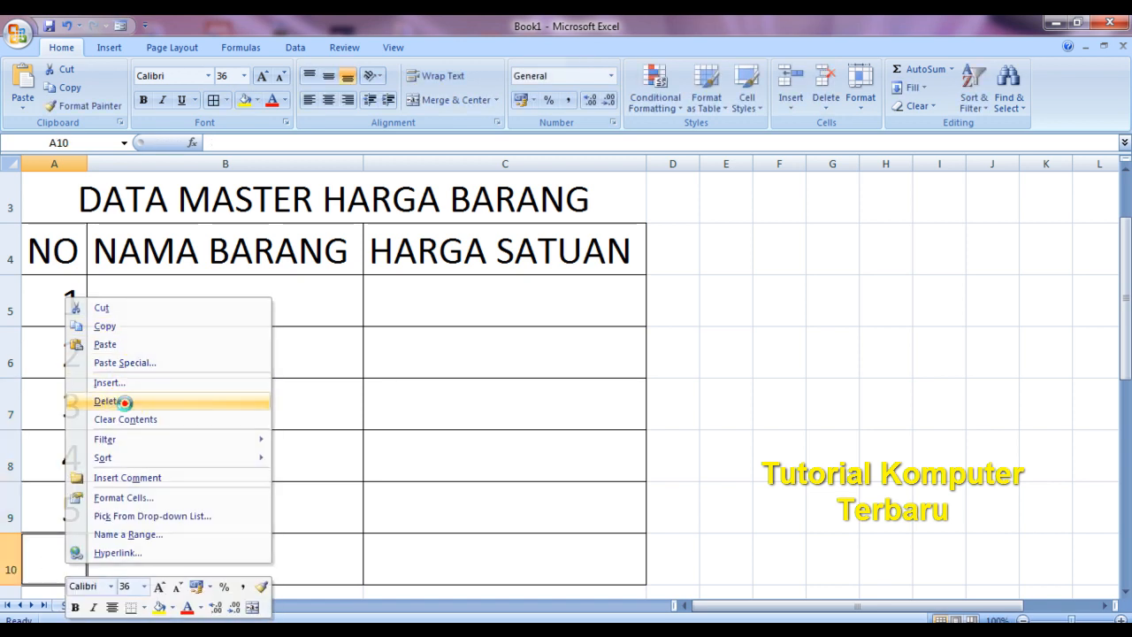
pyautogui.click(125, 402)
pyautogui.click(99, 403)
pyautogui.click(99, 448)
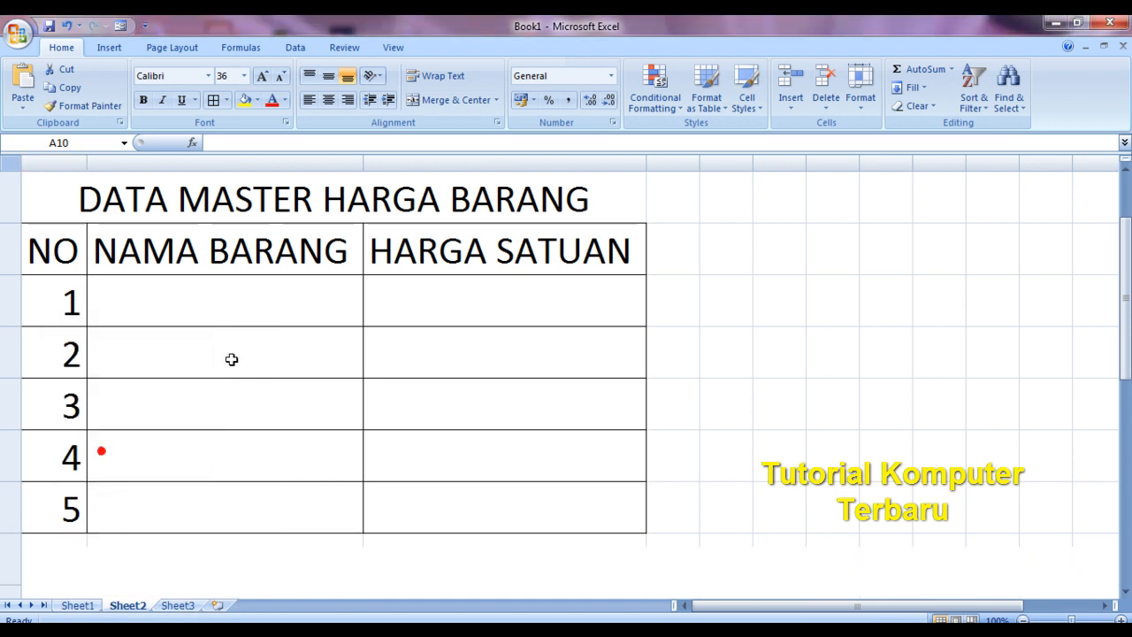
pyautogui.click(405, 300)
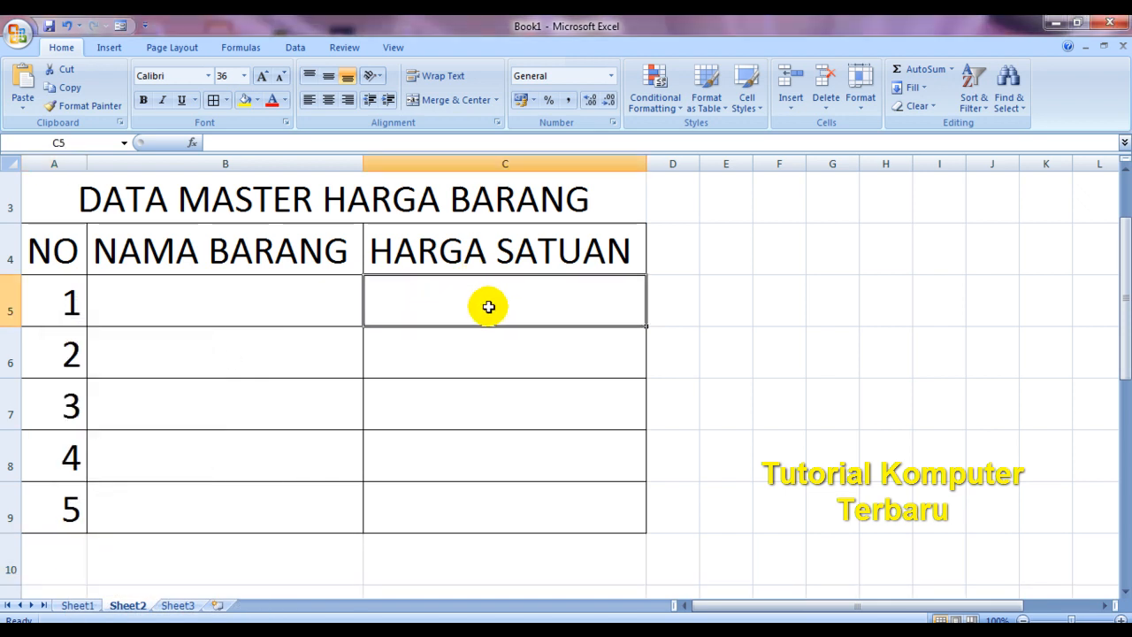
pyautogui.scroll(1, 591, 383)
pyautogui.scroll(-3, 591, 383)
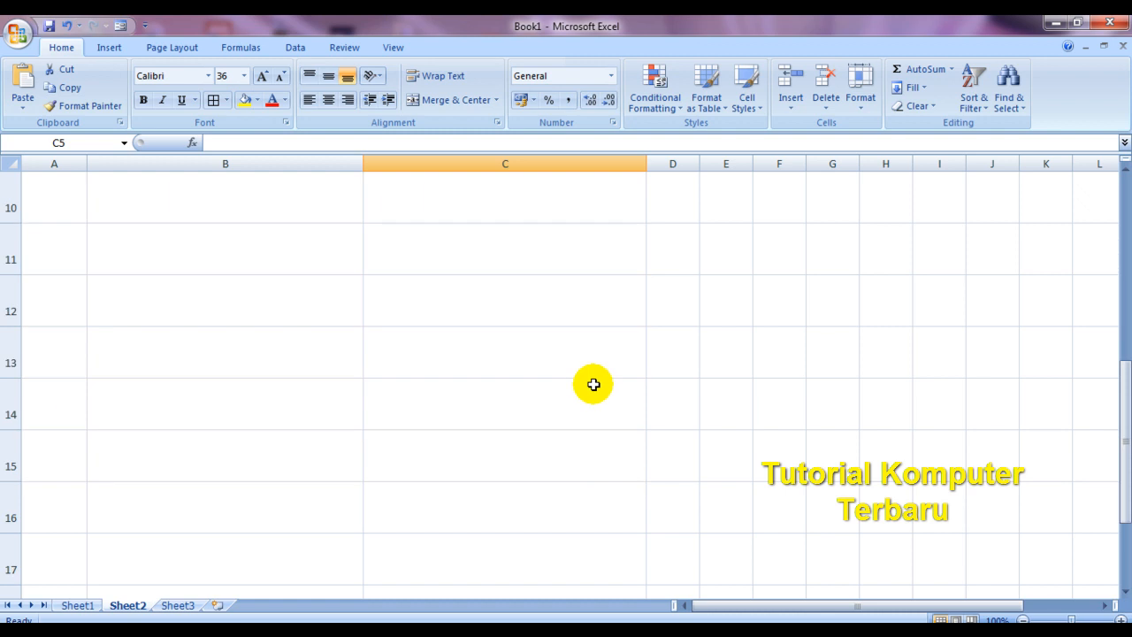
pyautogui.scroll(3, 593, 383)
pyautogui.scroll(-1, 598, 388)
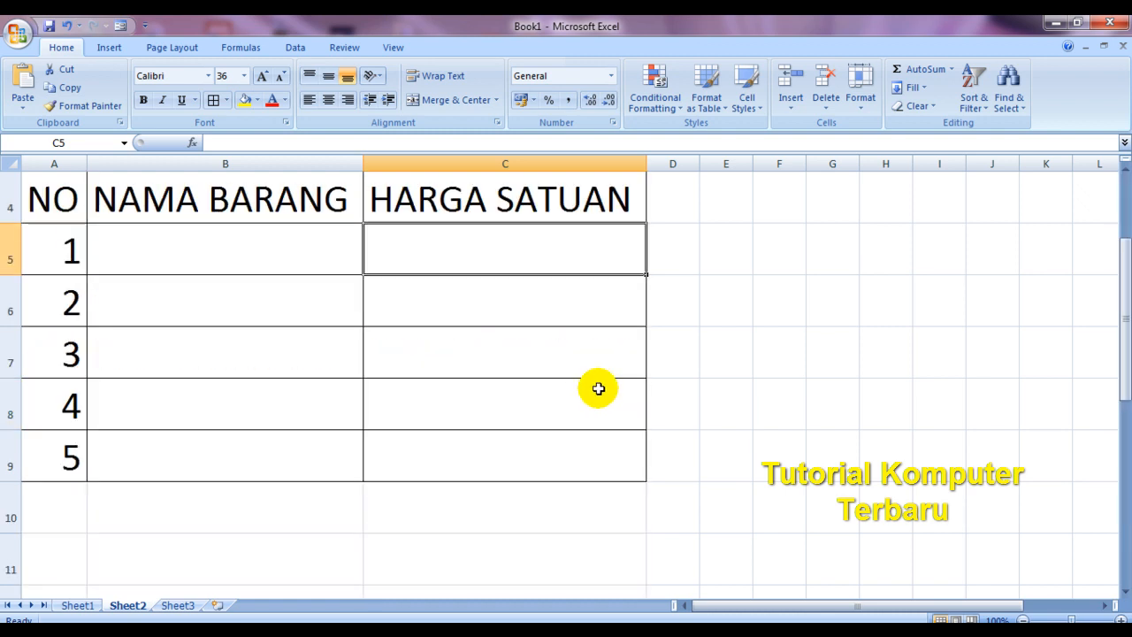
pyautogui.scroll(1, 597, 401)
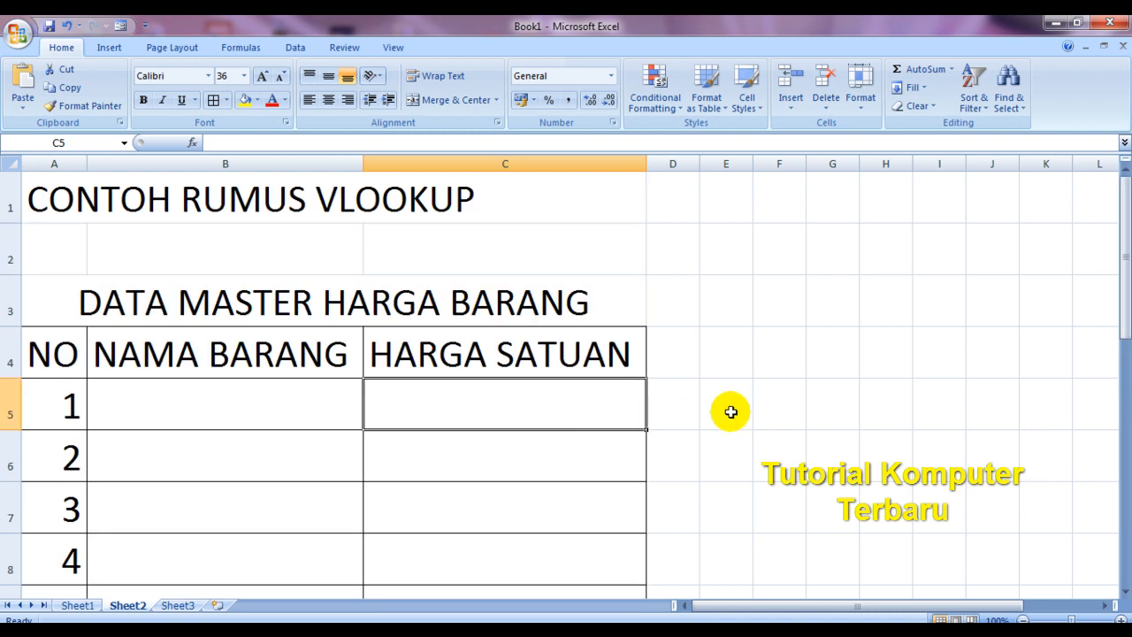
pyautogui.scroll(-2, 601, 471)
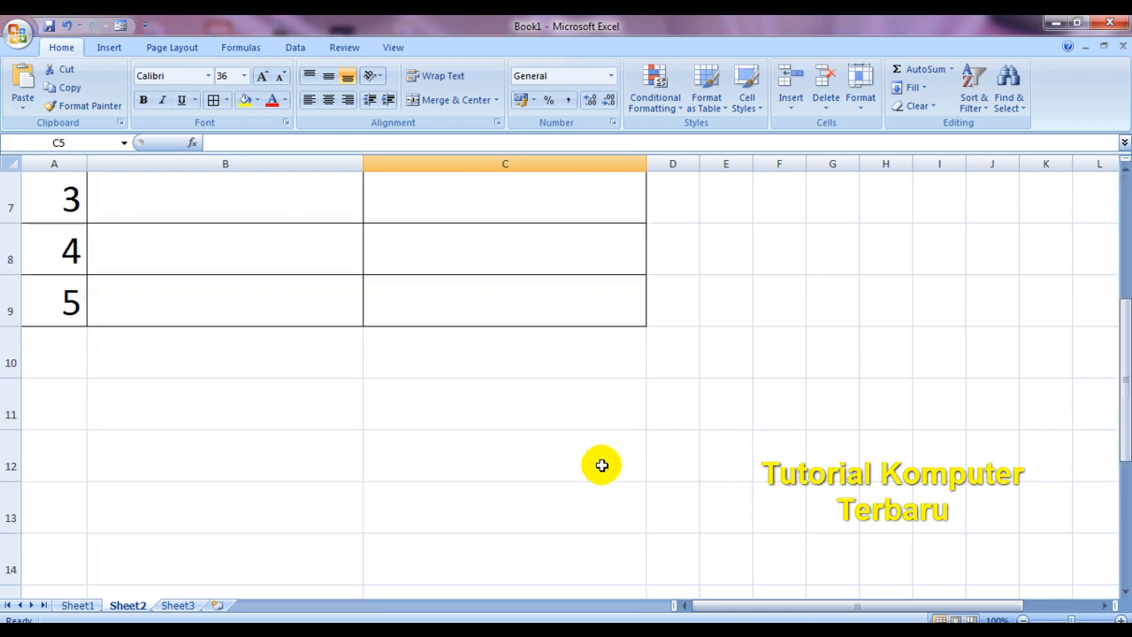
pyautogui.scroll(2, 601, 465)
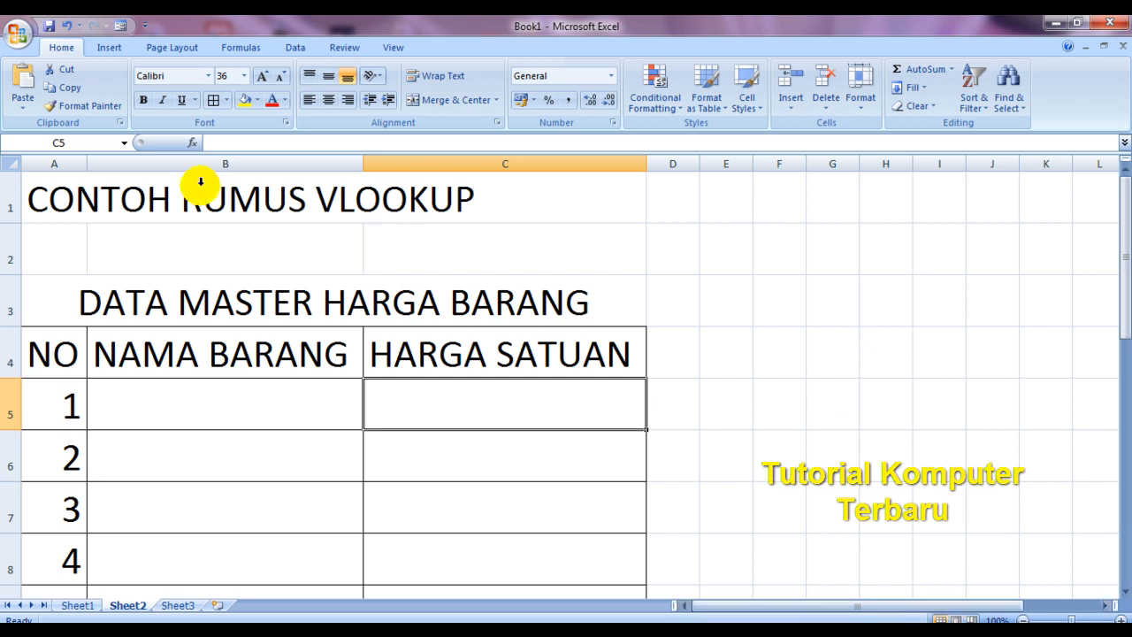
pyautogui.rightClick(10, 358)
pyautogui.moveTo(88, 493)
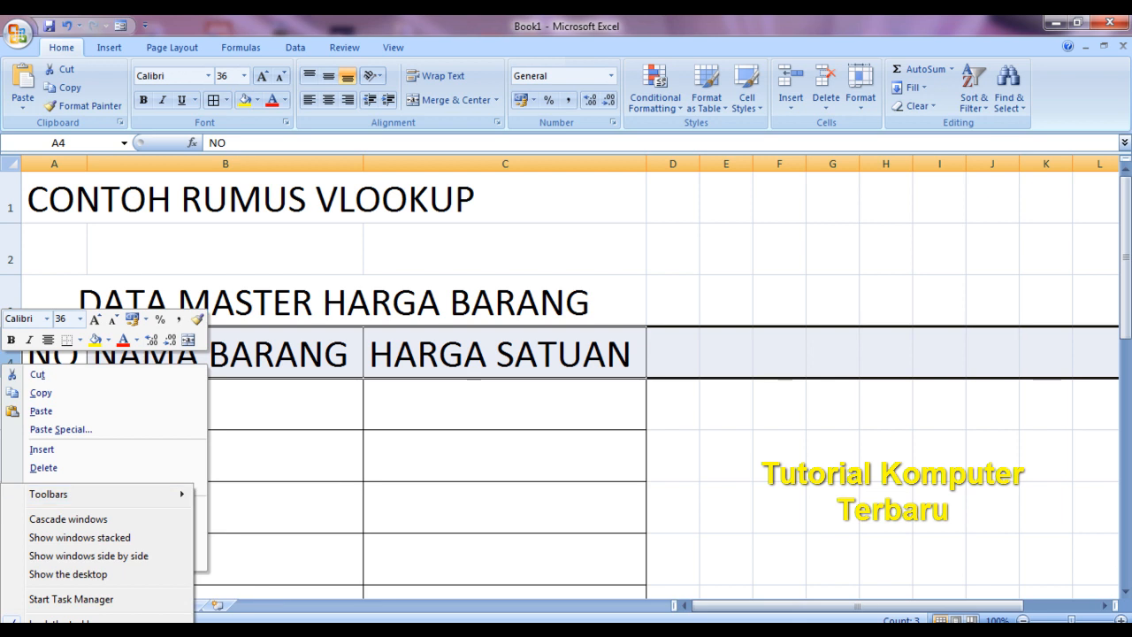
pyautogui.click(766, 471)
pyautogui.click(684, 435)
pyautogui.scroll(-3, 751, 468)
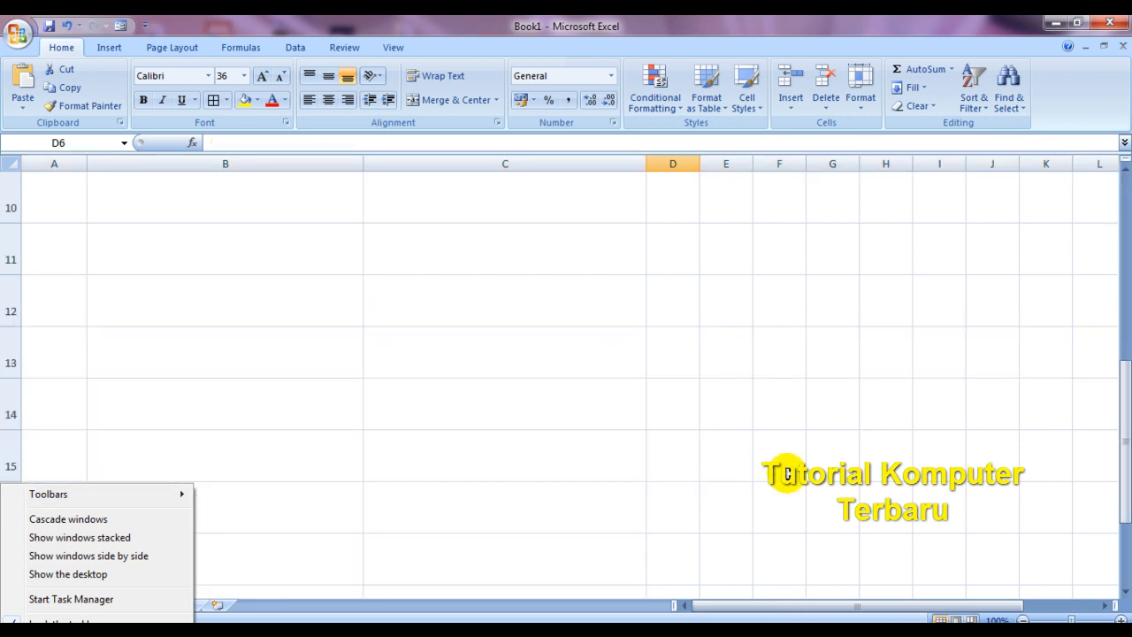
pyautogui.scroll(1, 750, 469)
pyautogui.click(736, 449)
pyautogui.scroll(2, 757, 463)
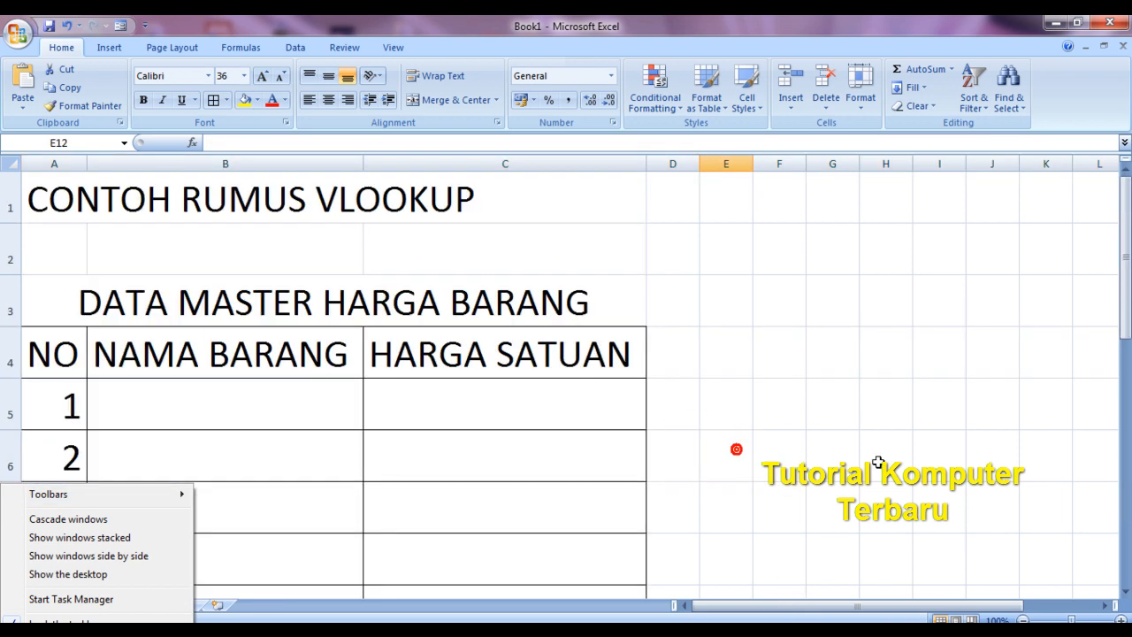
pyautogui.click(1104, 606)
pyautogui.click(1104, 606)
pyautogui.click(1103, 605)
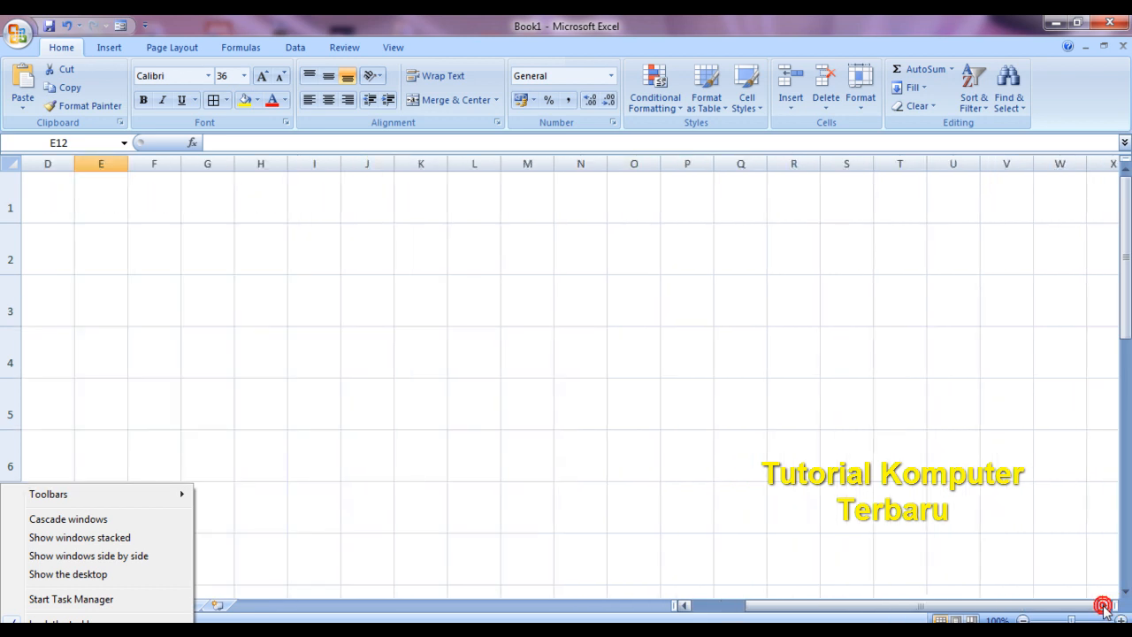
pyautogui.moveTo(967, 608); pyautogui.dragTo(902, 610)
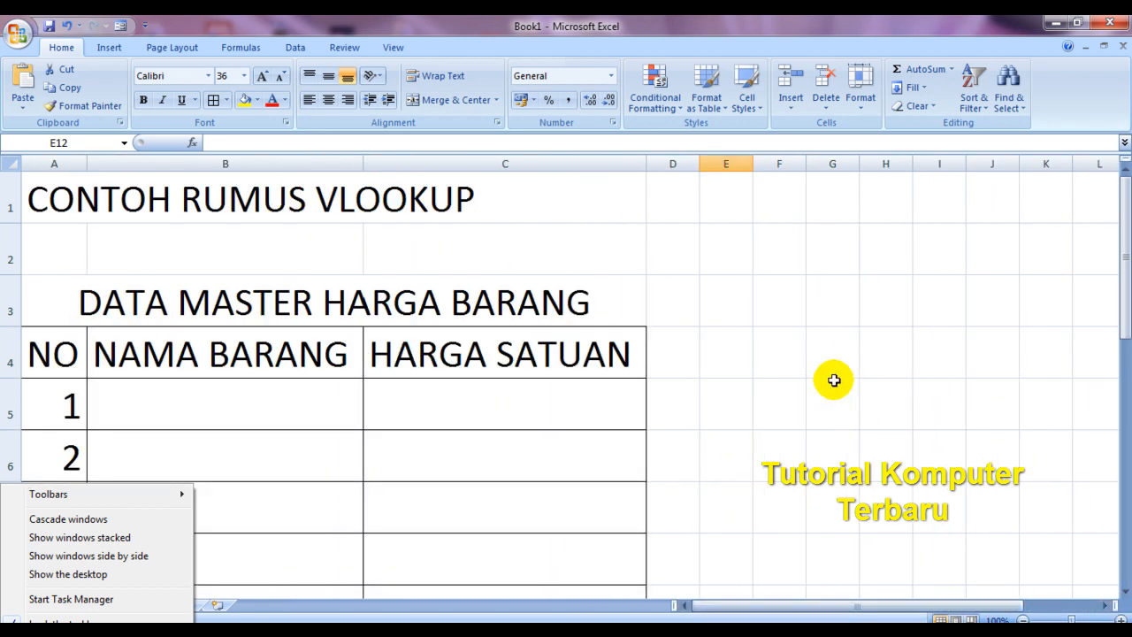
# Enter the second table's title REKAPITULASI LAPORAN BARANG in cell F3.
pyautogui.click(779, 315)
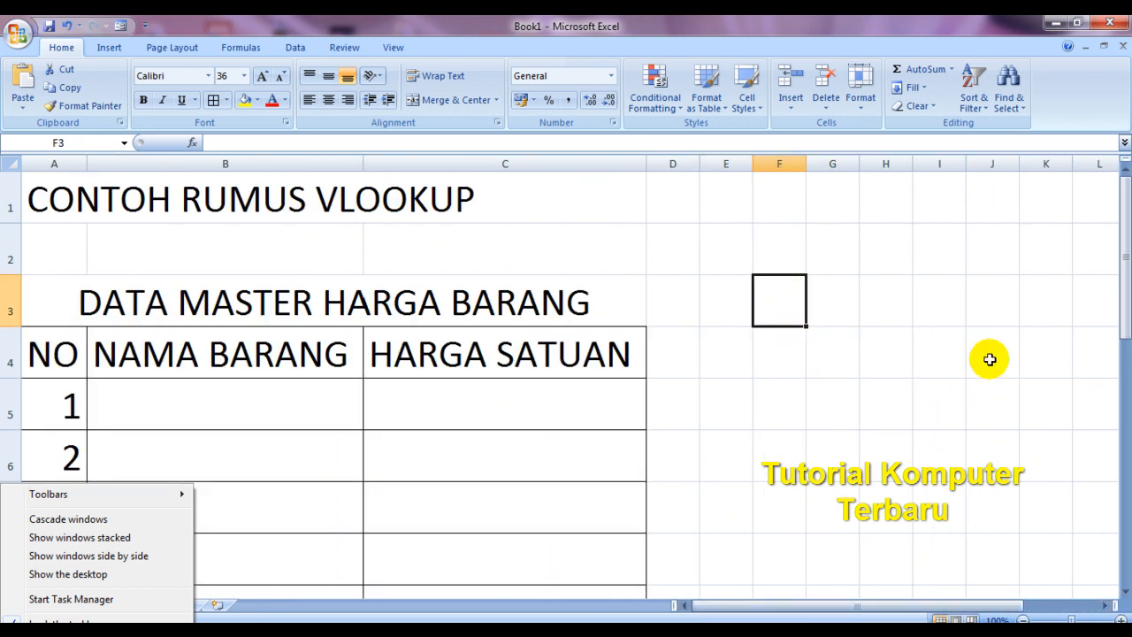
pyautogui.write('REKAPITULASI')
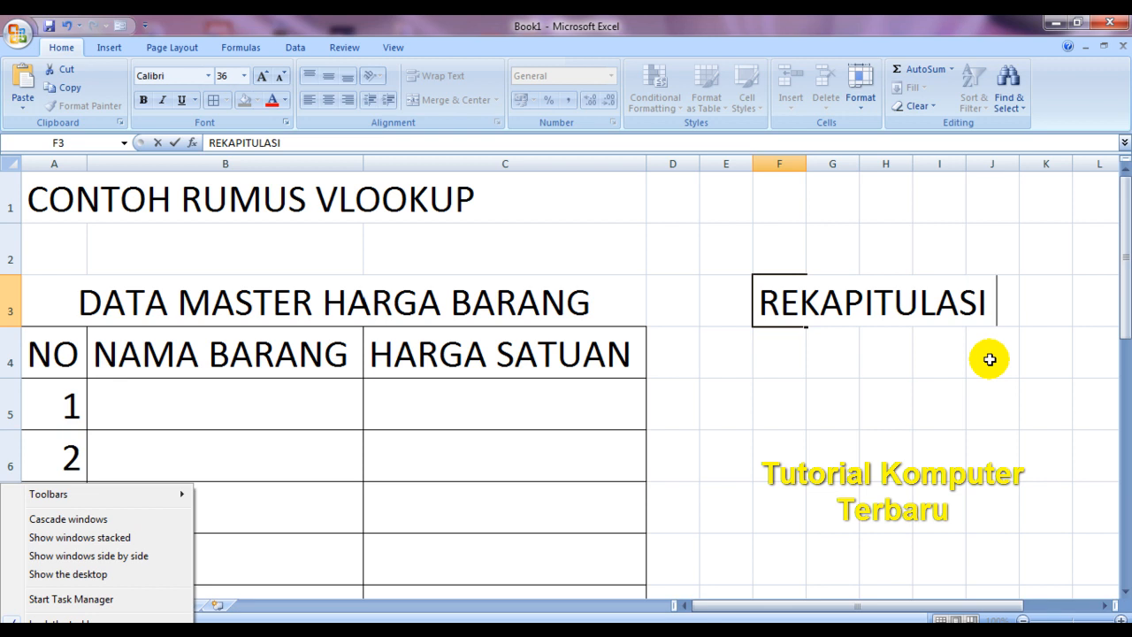
pyautogui.write(' LAPORAN ')
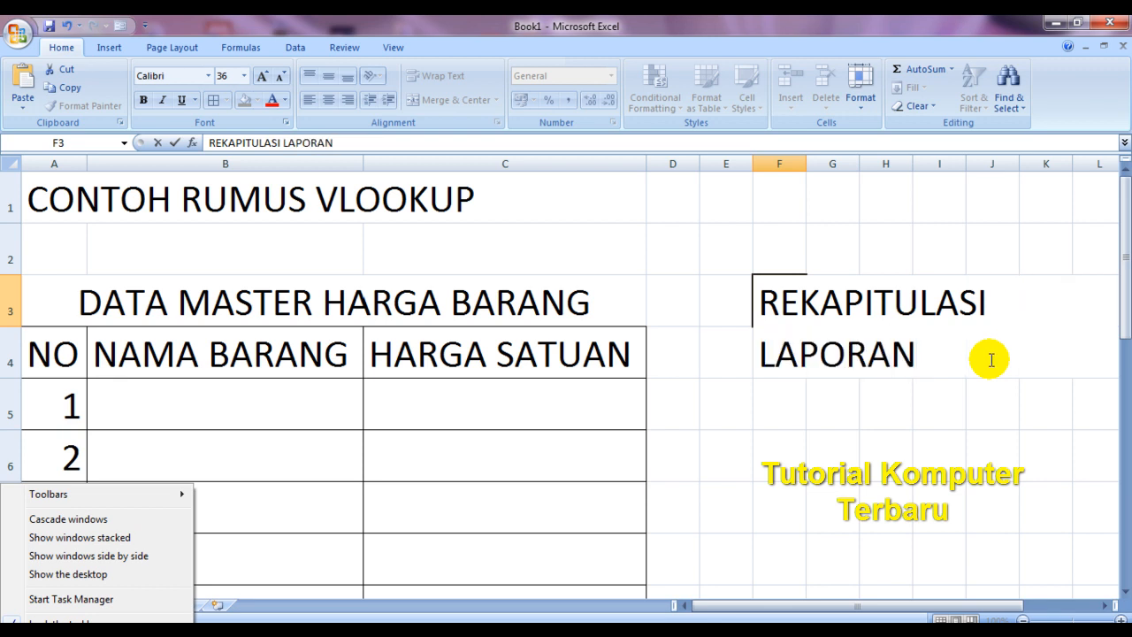
pyautogui.write('BARANG')
pyautogui.press('Tab')
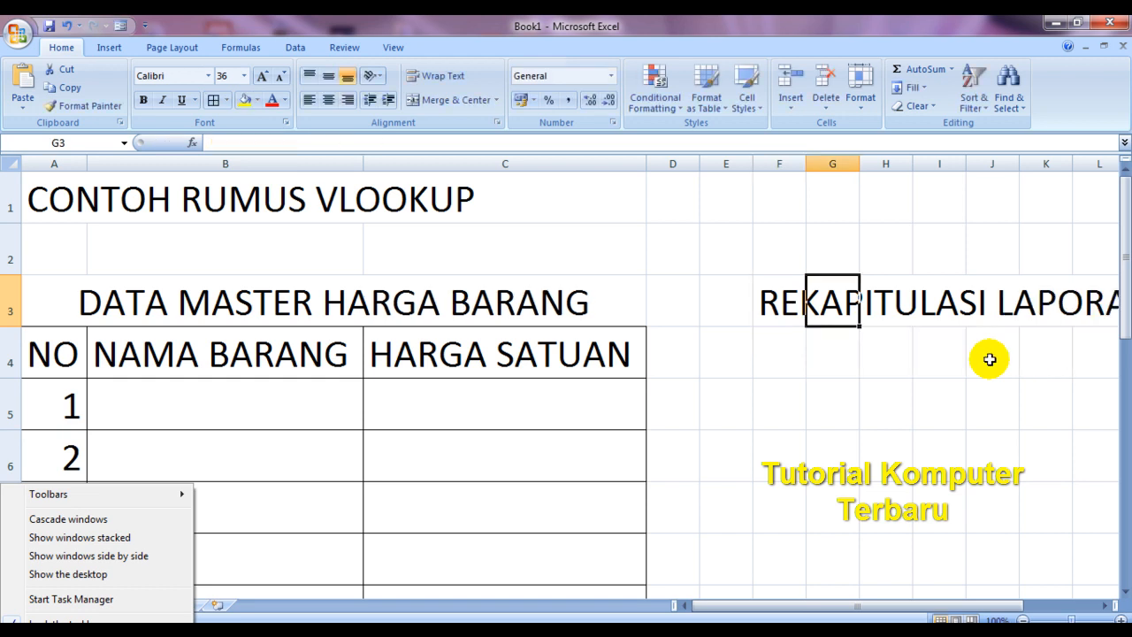
# Enter the column headers NO in F4 and URAIAN in G4 under the recap title.
pyautogui.press('Return')
pyautogui.write('NO')
pyautogui.press('Tab')
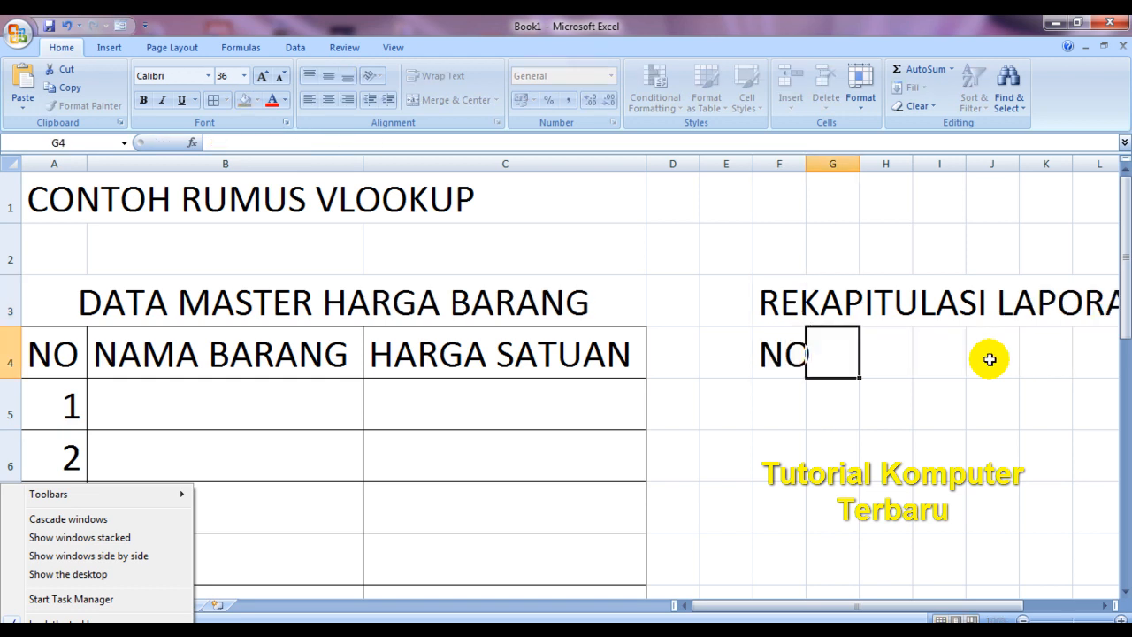
pyautogui.write('URAIAN')
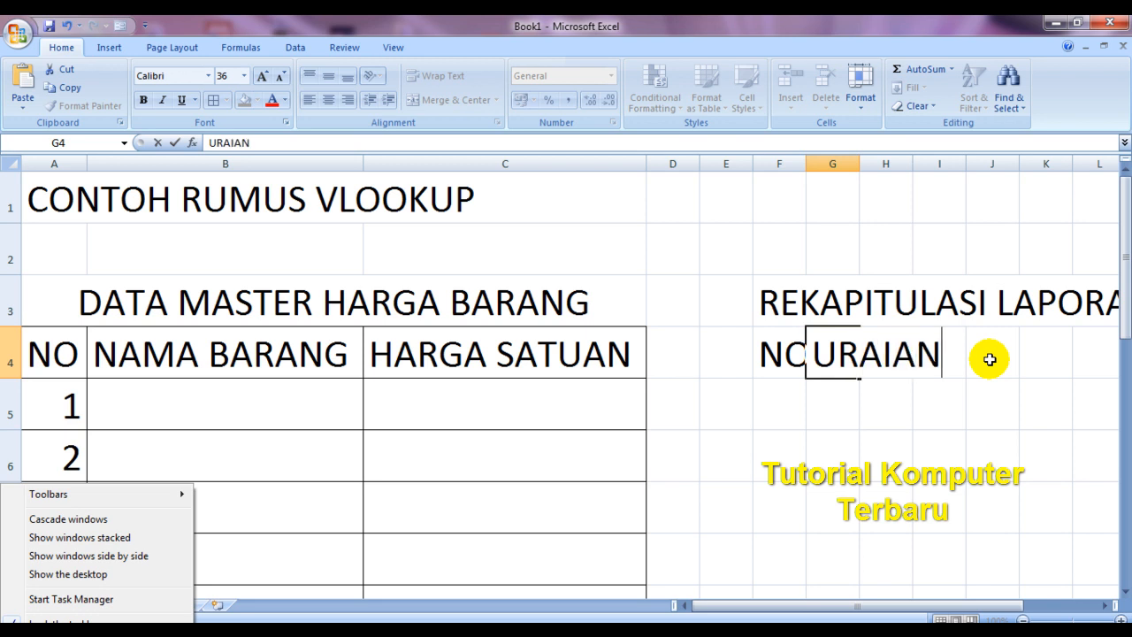
pyautogui.press('Tab')
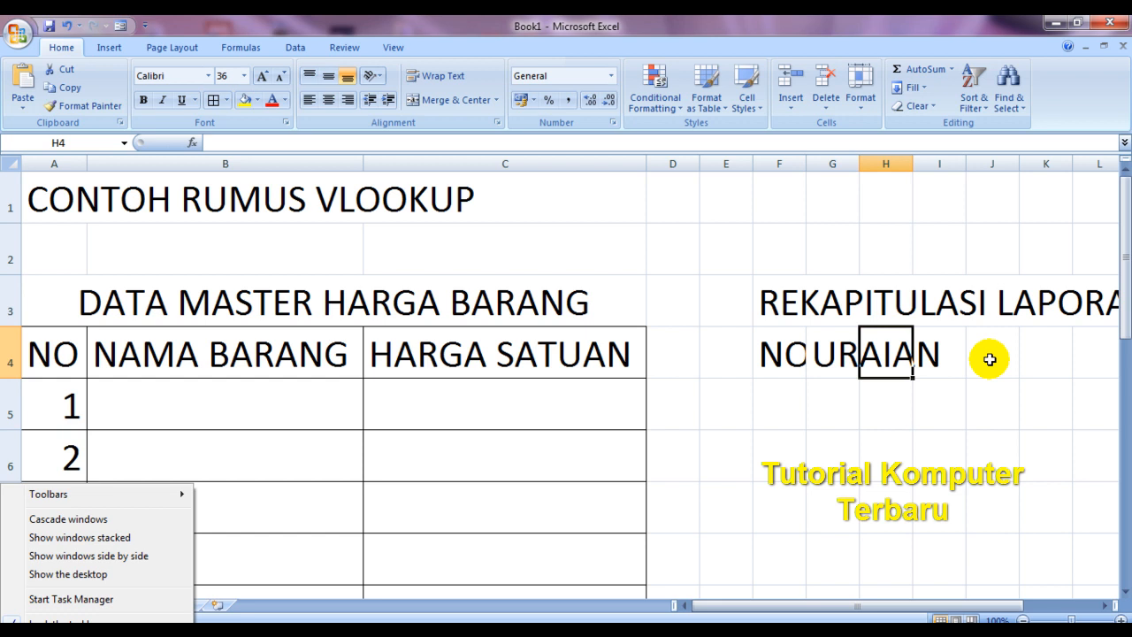
# Replace the header in G4 with TANGGAL.
pyautogui.press('Left')
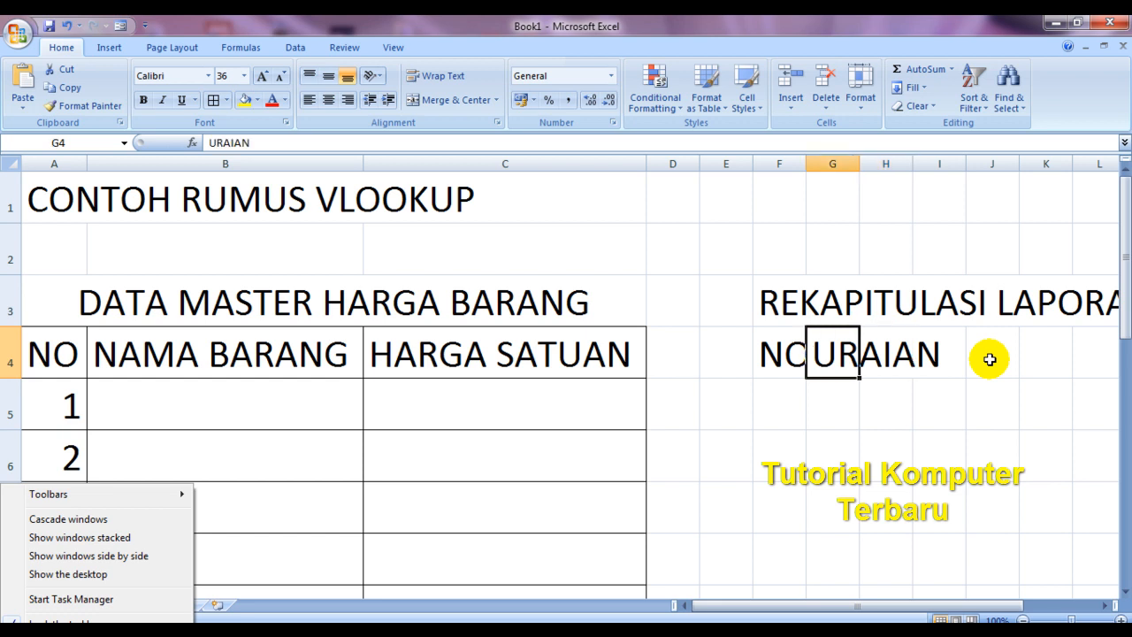
pyautogui.write('NAMA BA')
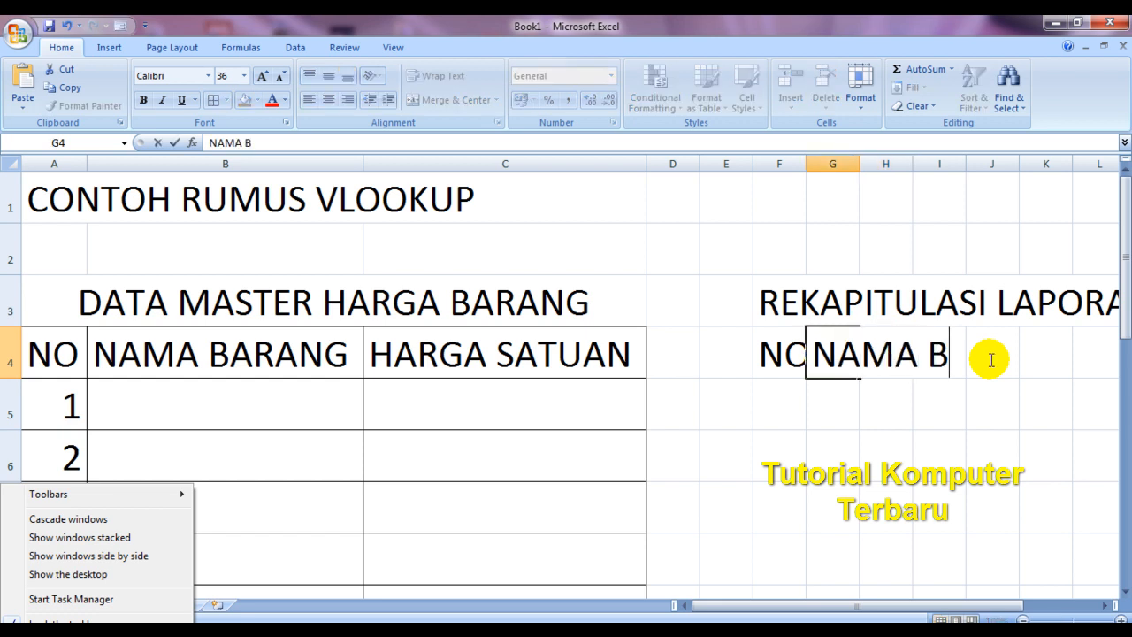
pyautogui.press('BackSpace')
pyautogui.press('BackSpace')
pyautogui.press('BackSpace')
pyautogui.press('BackSpace')
pyautogui.press('BackSpace')
pyautogui.press('BackSpace')
pyautogui.press('BackSpace')
pyautogui.write('TANGGAL')
pyautogui.press('Right')
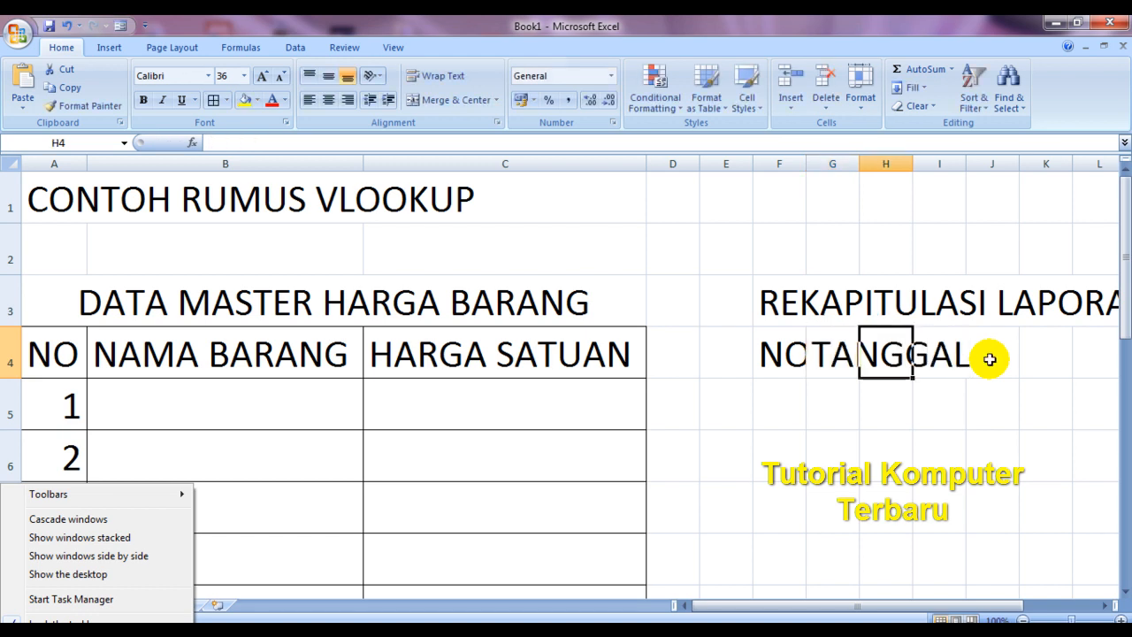
# Enter the column header NAMA BARANG in cell H4.
pyautogui.write('NAMA BRANG')
pyautogui.press('BackSpace')
pyautogui.press('BackSpace')
pyautogui.press('BackSpace')
pyautogui.press('BackSpace')
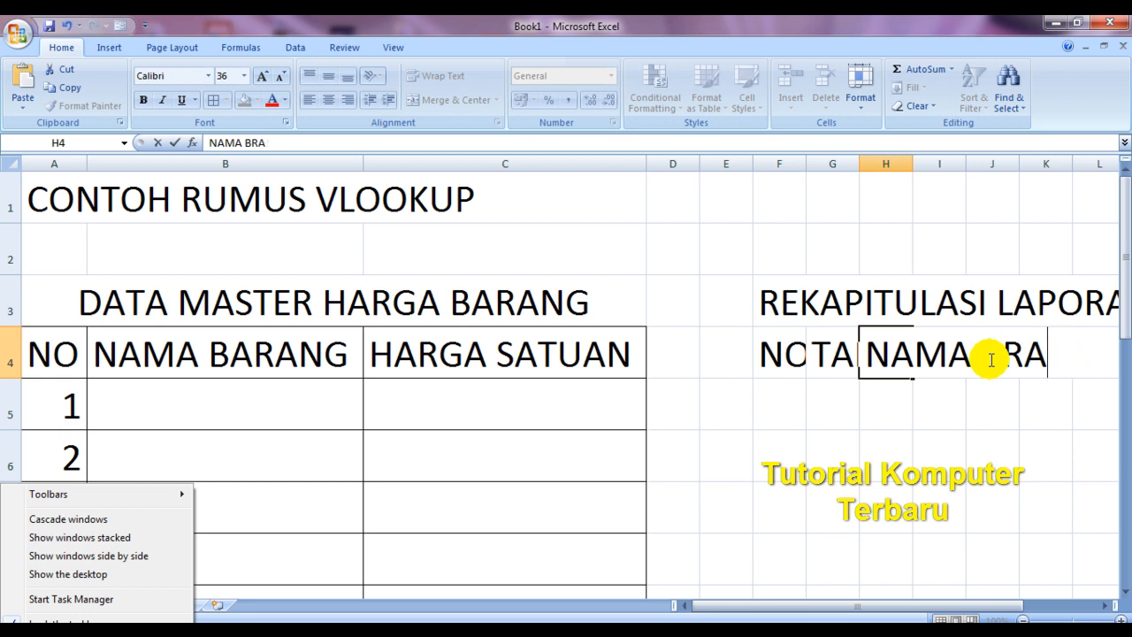
pyautogui.write('ARA')
pyautogui.write('NG')
pyautogui.press('BackSpace')
pyautogui.press('BackSpace')
pyautogui.write('ANG')
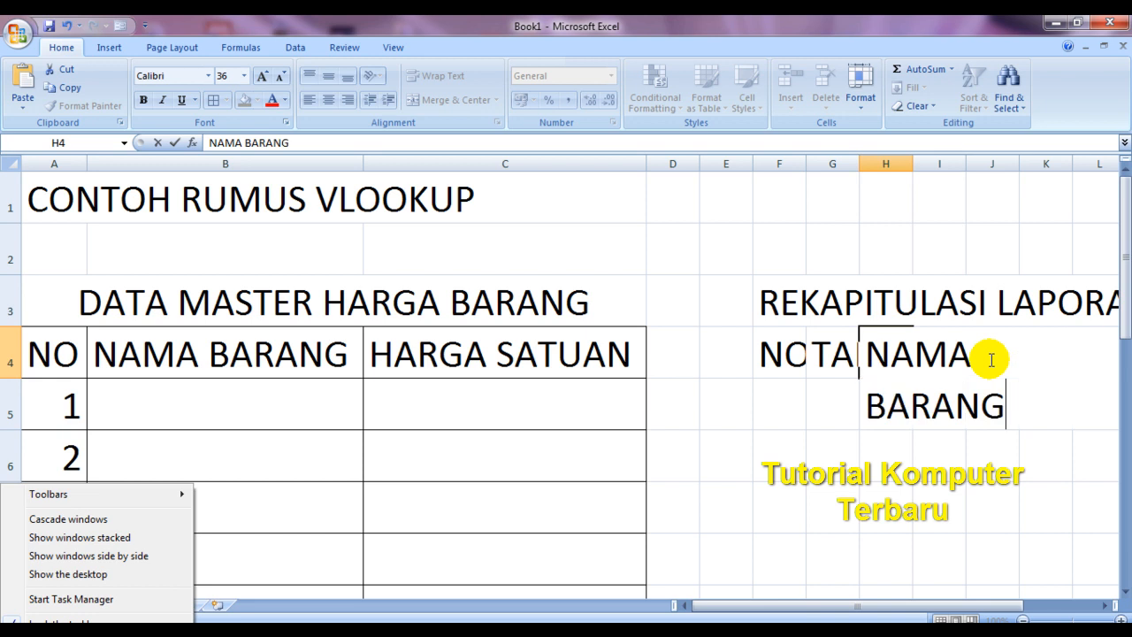
pyautogui.press('Tab')
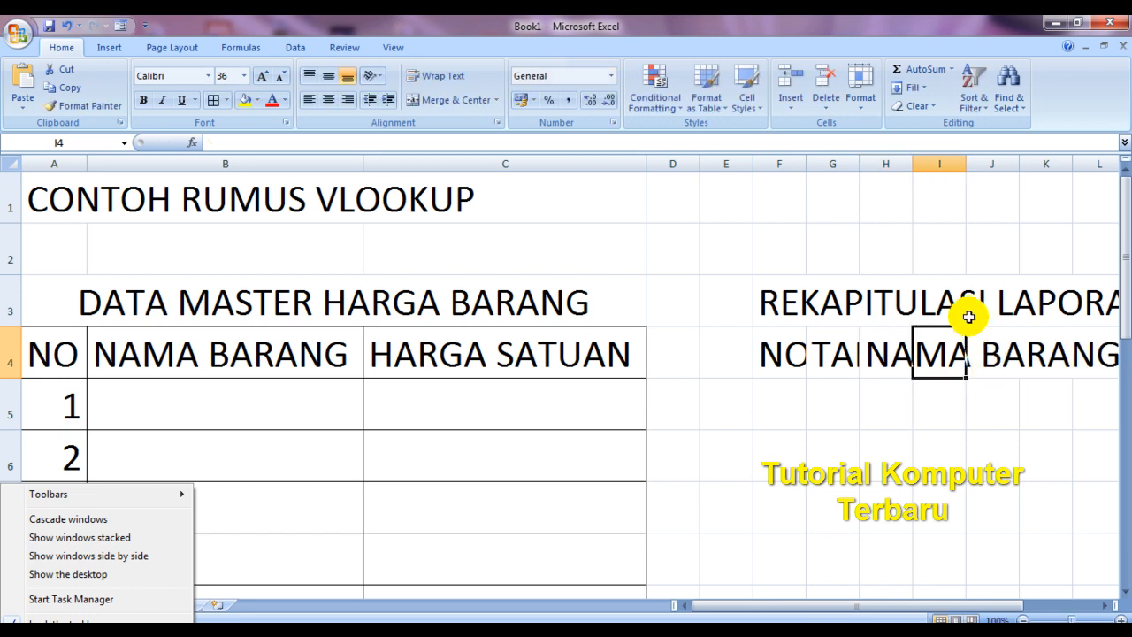
# Autofit columns G and H to the width of their TANGGAL and NAMA BARANG headers.
pyautogui.click(1102, 606)
pyautogui.click(1102, 607)
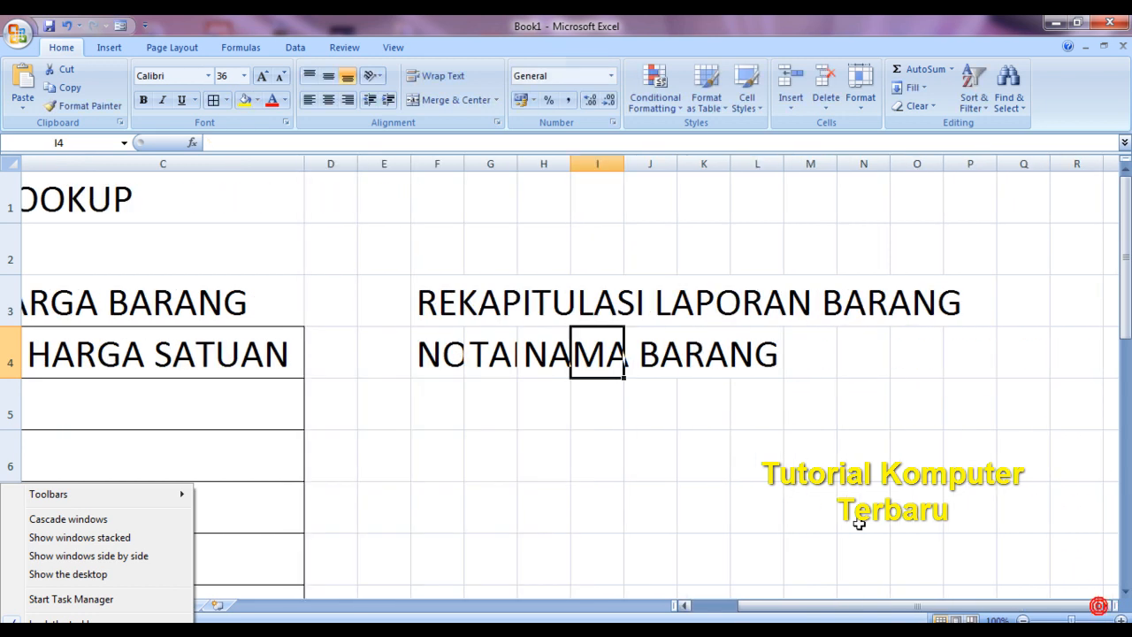
pyautogui.doubleClick(518, 163)
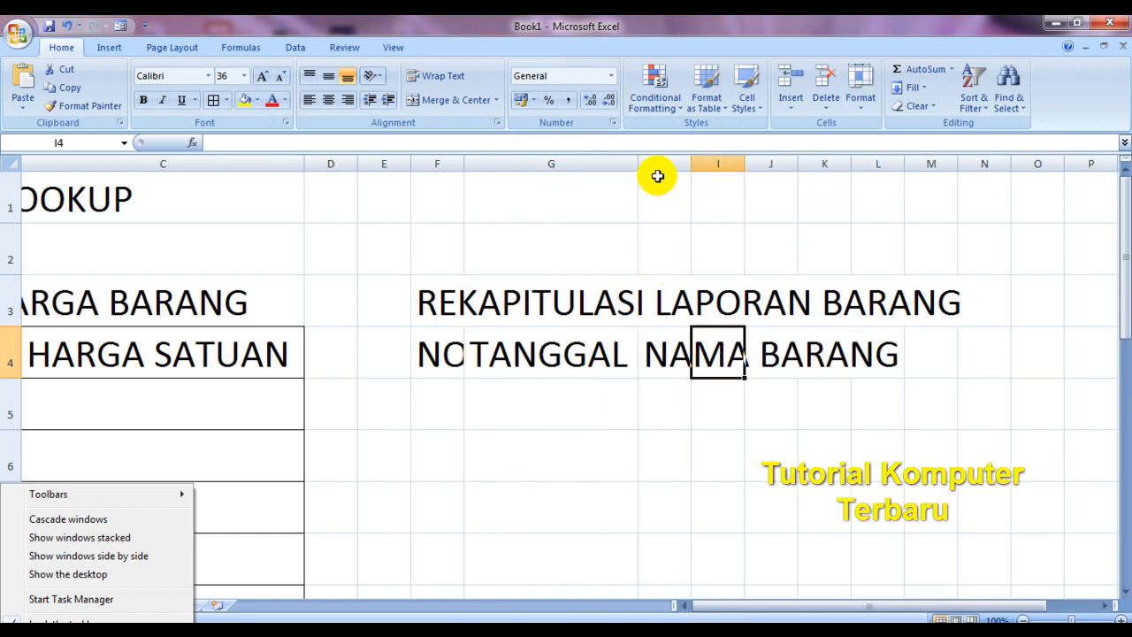
pyautogui.doubleClick(693, 164)
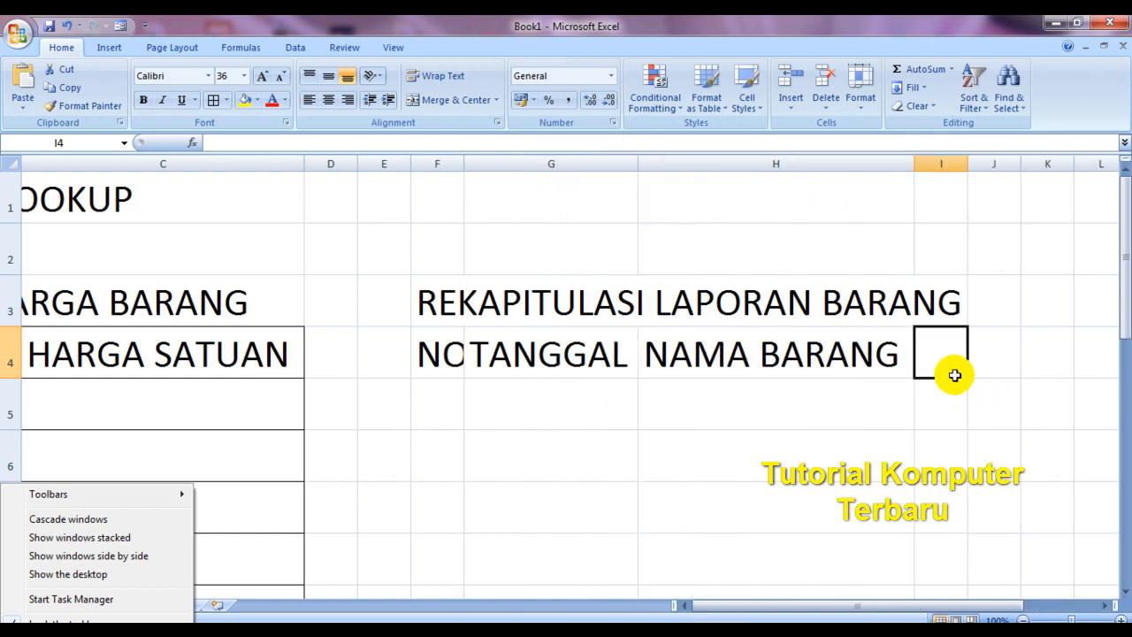
# Enter the header HARGA SATUAN in I4 and autofit column I to it.
pyautogui.write('HAR')
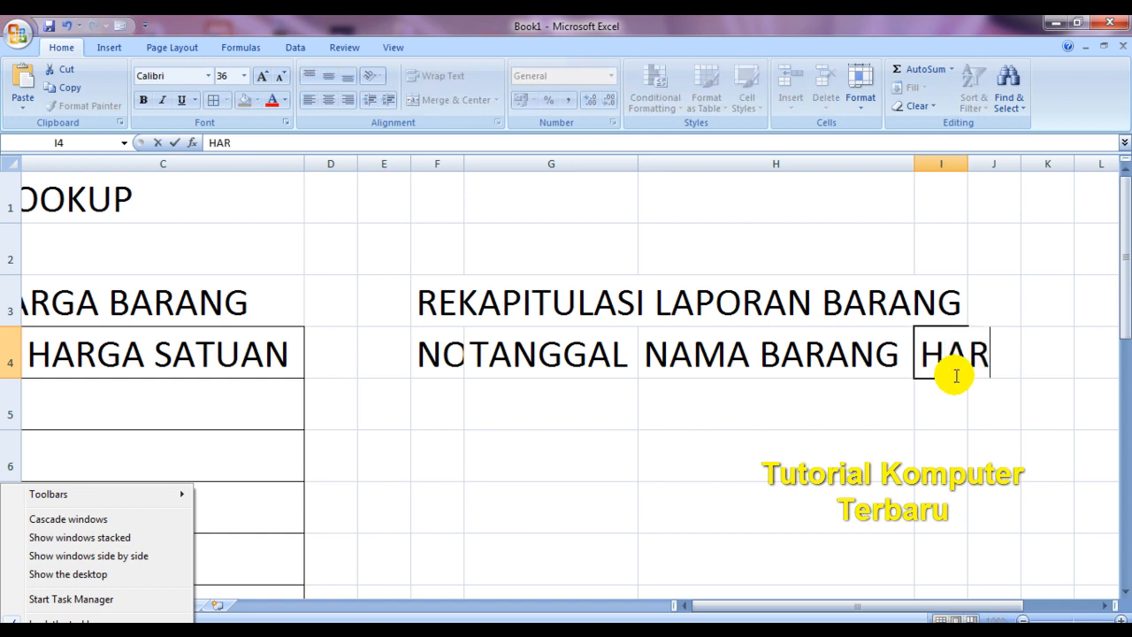
pyautogui.write('GA SATUAN')
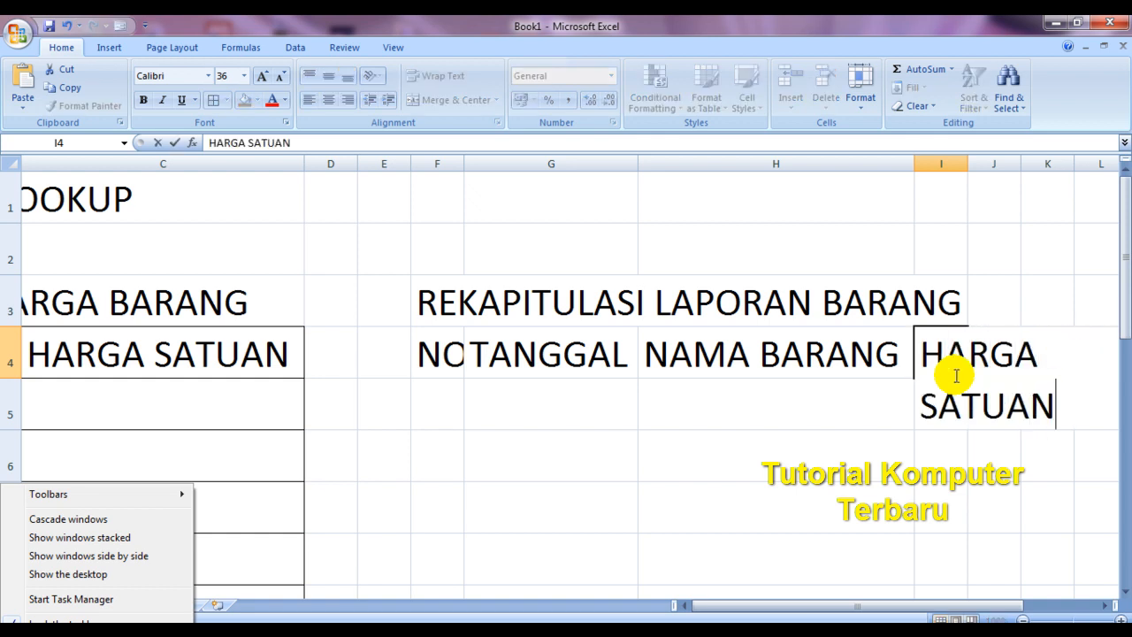
pyautogui.press('Tab')
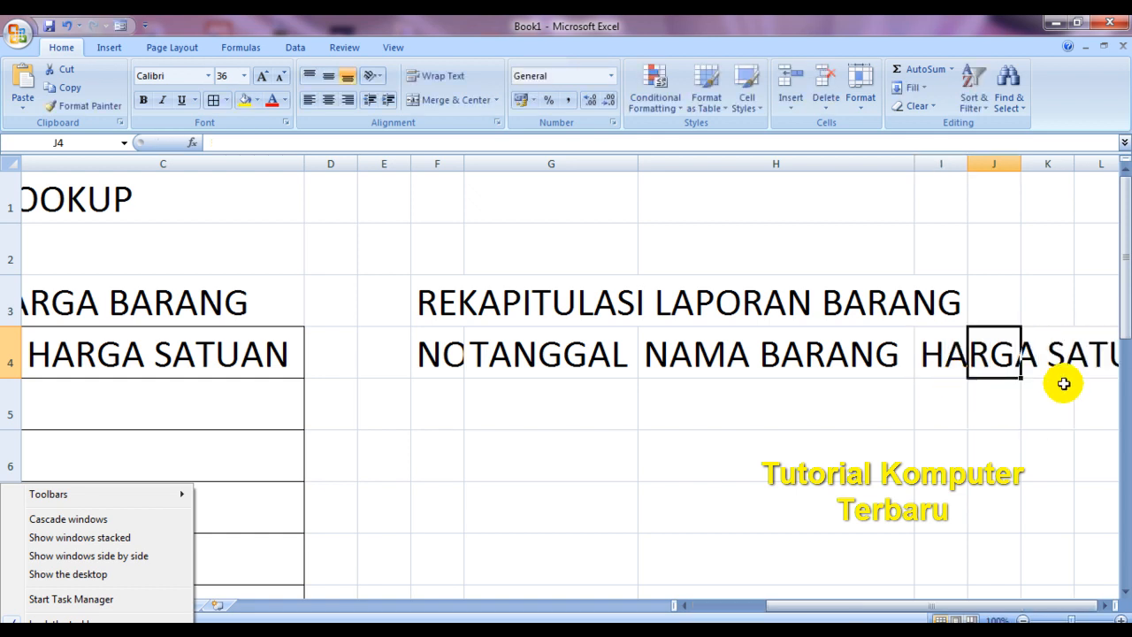
pyautogui.doubleClick(966, 162)
# Enter the remaining recap headers VOLUME in J4, JUMLAH in K4 and KETERANGAN in L4.
pyautogui.click(1104, 607)
pyautogui.click(1104, 606)
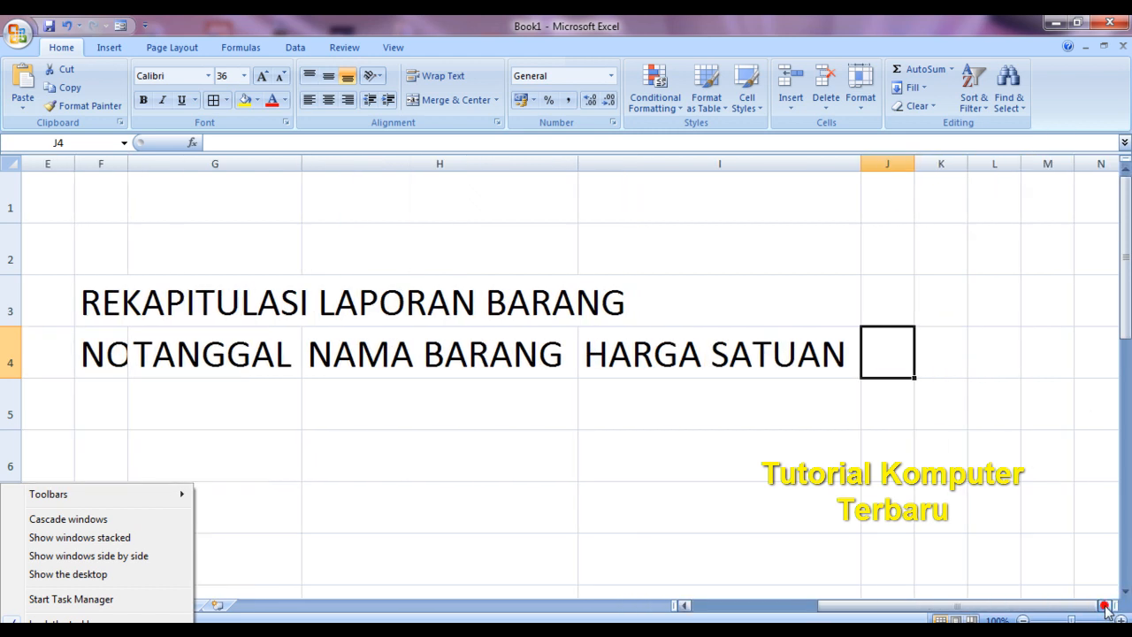
pyautogui.write('VOLUME')
pyautogui.click(937, 365)
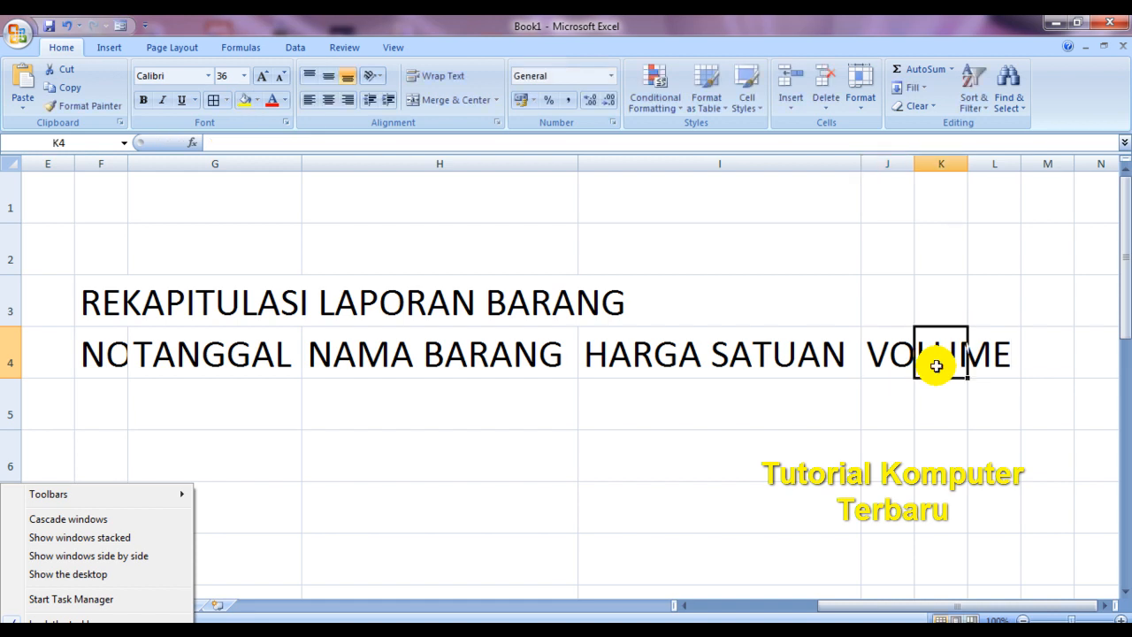
pyautogui.write('J')
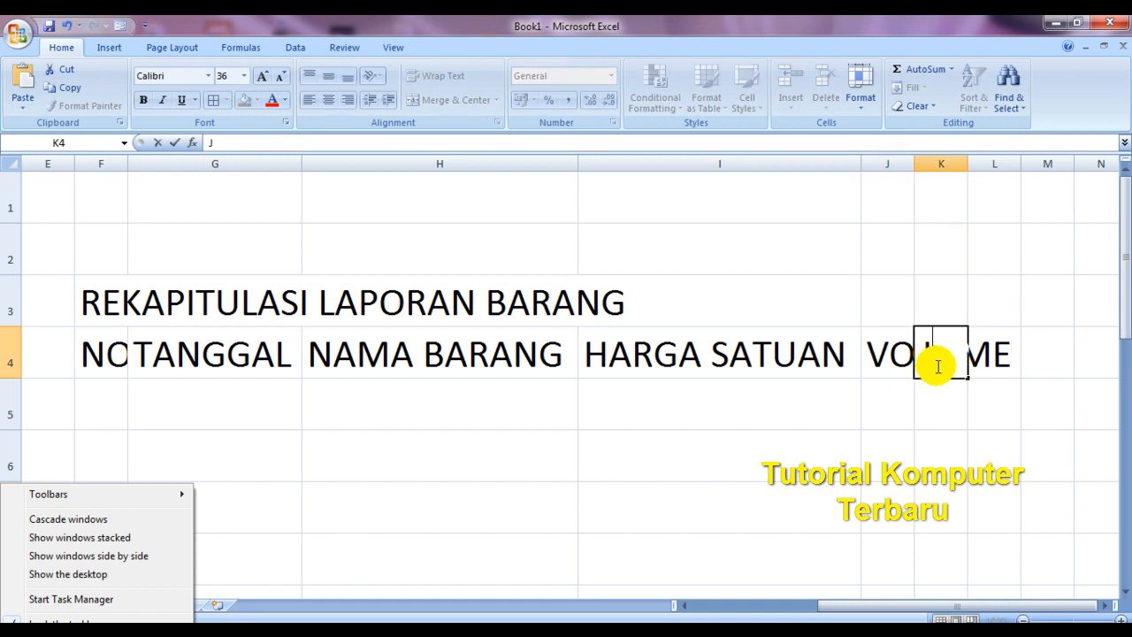
pyautogui.write('UMLAH')
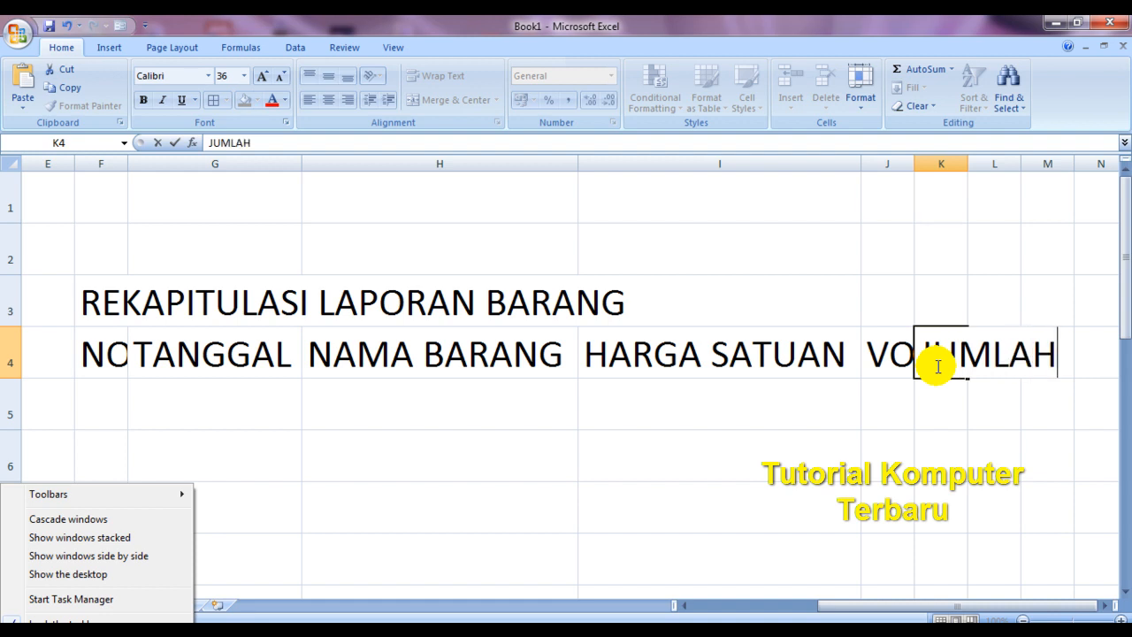
pyautogui.press('Tab')
pyautogui.write('KETERANGAN')
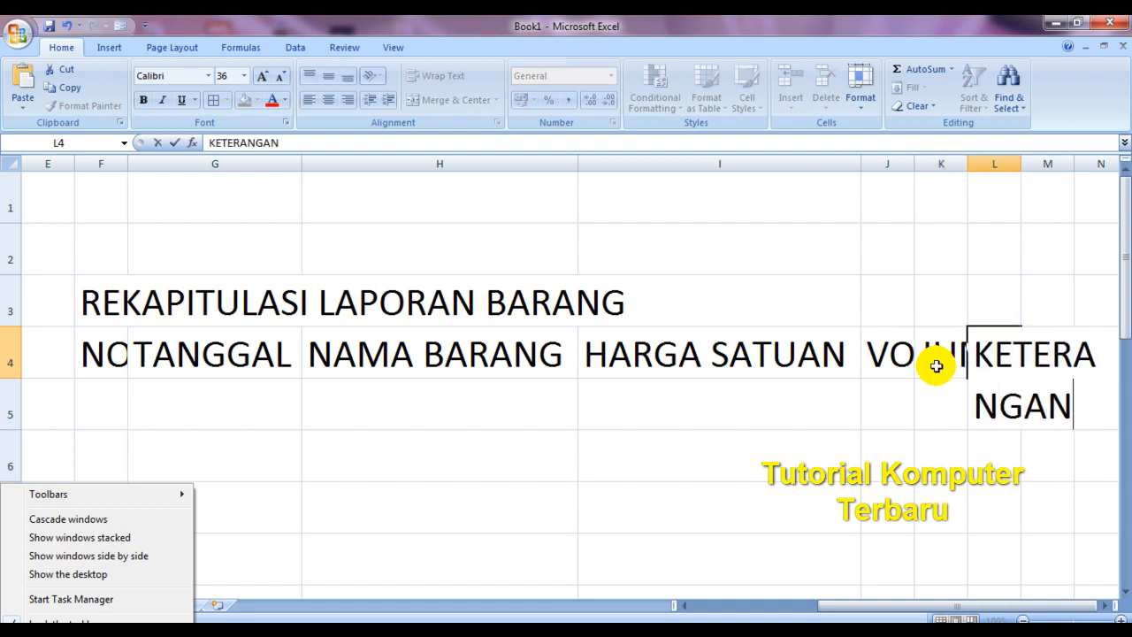
pyautogui.press('Tab')
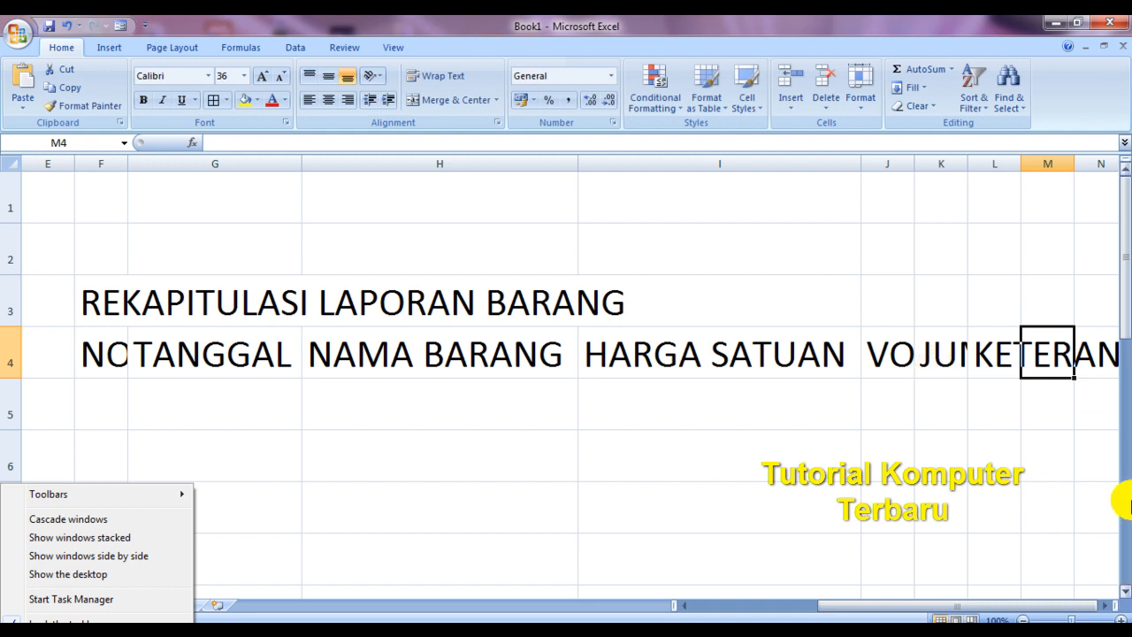
# Widen columns J, K, L and F so that their row 4 headers fit.
pyautogui.moveTo(911, 168); pyautogui.dragTo(1008, 168)
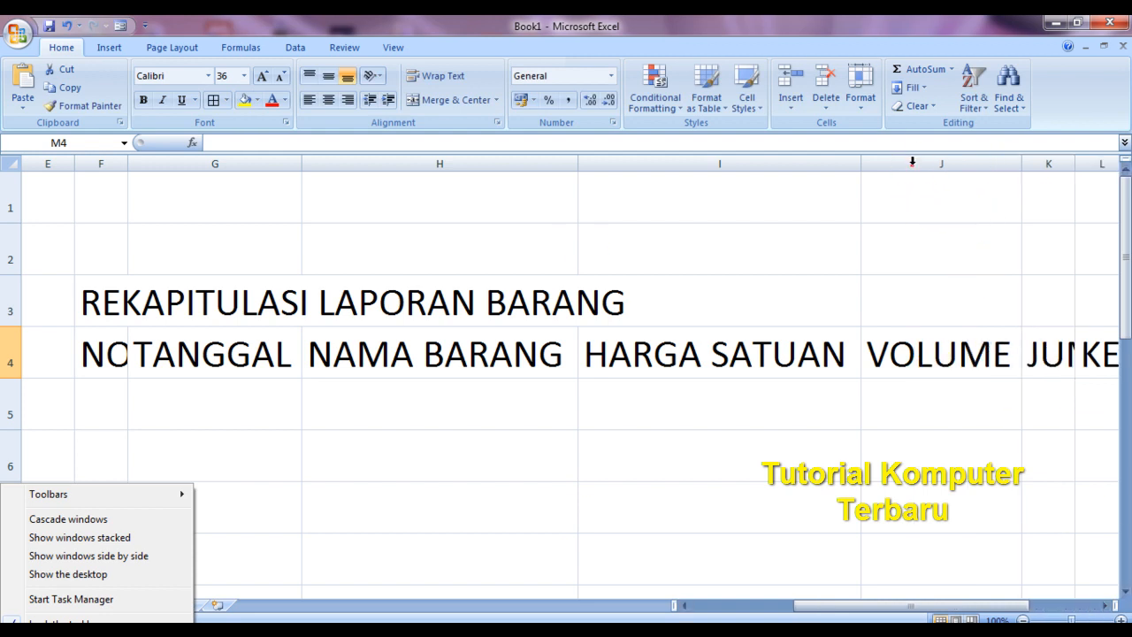
pyautogui.click(1048, 604)
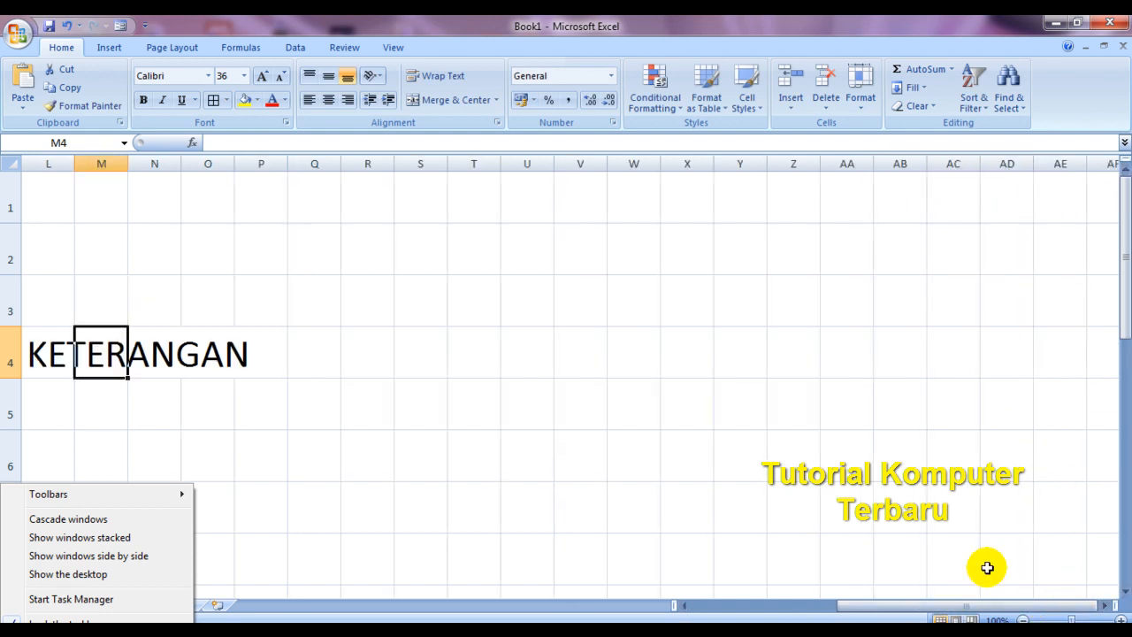
pyautogui.moveTo(960, 605); pyautogui.dragTo(885, 600)
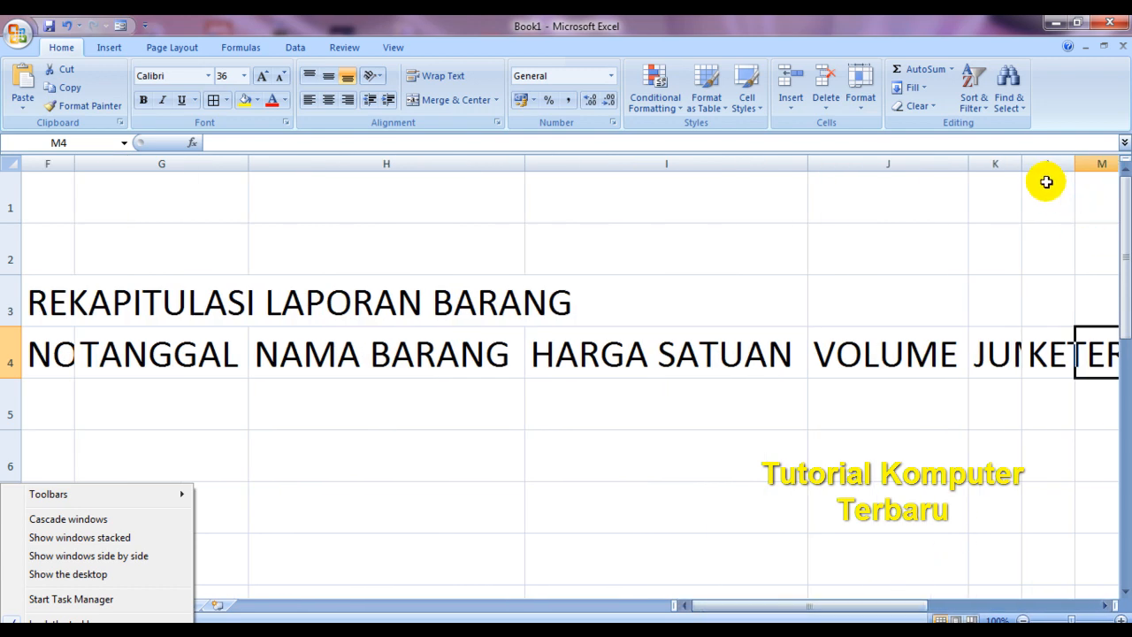
pyautogui.moveTo(1021, 163); pyautogui.dragTo(1114, 163)
pyautogui.moveTo(980, 607); pyautogui.dragTo(818, 606)
pyautogui.doubleClick(946, 164)
pyautogui.click(793, 354)
pyautogui.moveTo(806, 163); pyautogui.dragTo(821, 163)
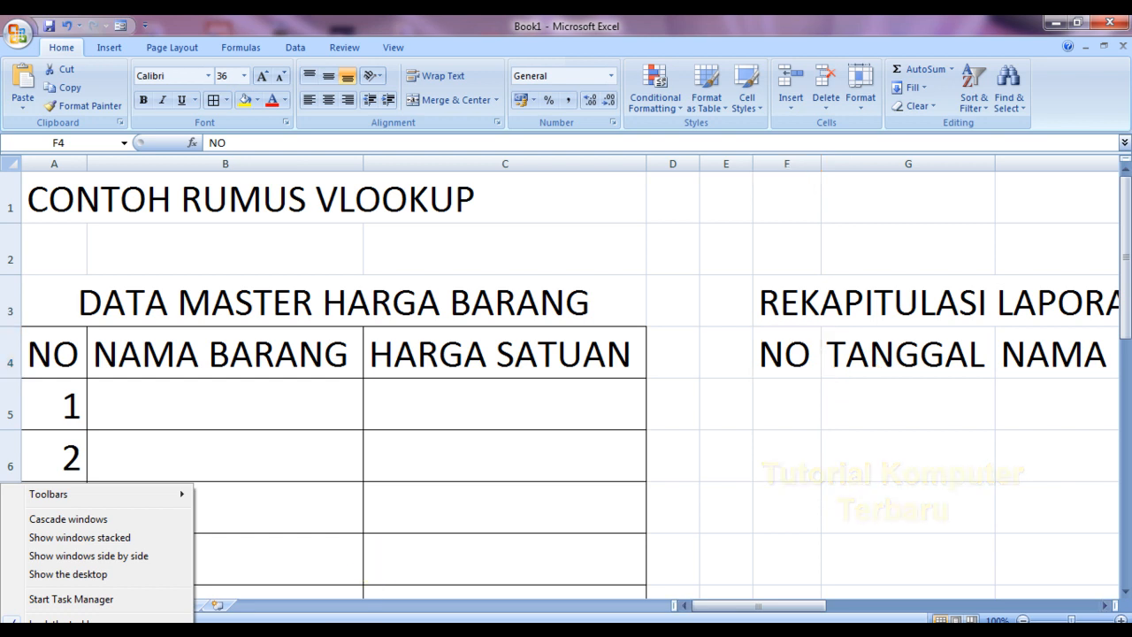
# Merge and center the REKAPITULASI LAPORAN BARANG title across F3:L3.
pyautogui.moveTo(793, 602); pyautogui.dragTo(888, 597)
pyautogui.click(895, 364)
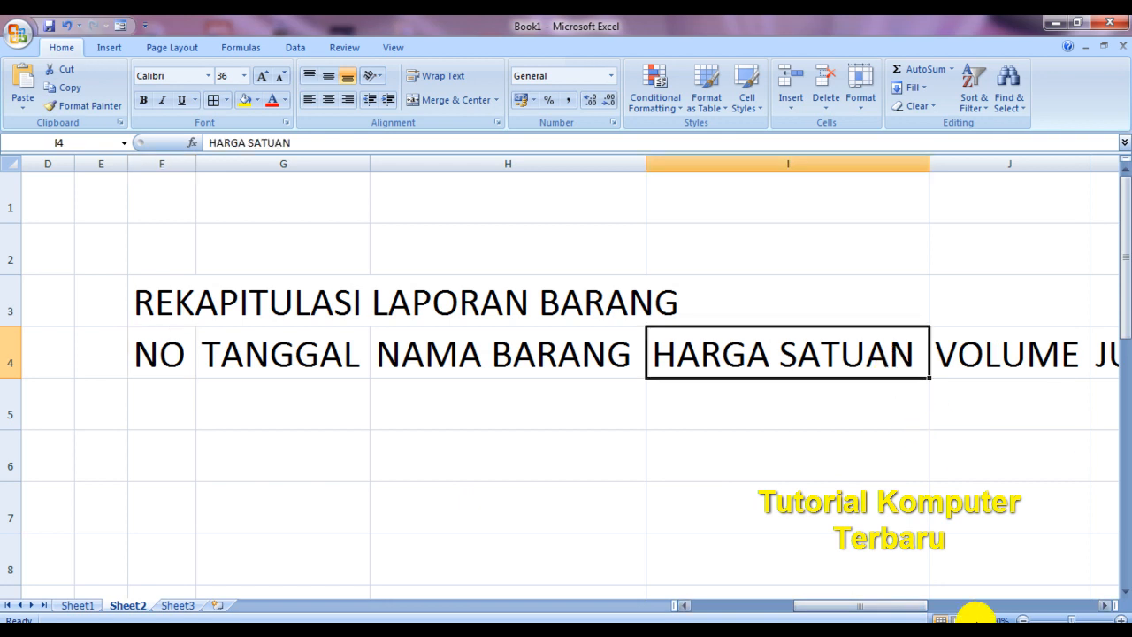
pyautogui.moveTo(150, 301); pyautogui.dragTo(826, 316)
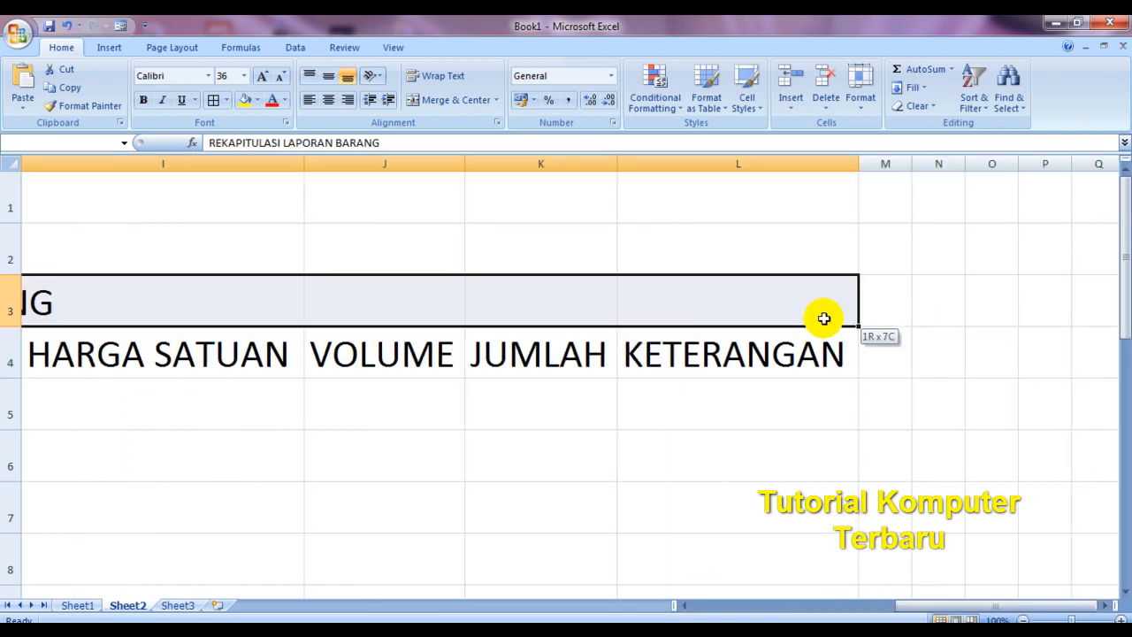
pyautogui.click(430, 110)
# Apply all borders to the recap table range F4:L9.
pyautogui.moveTo(446, 353); pyautogui.dragTo(1091, 574)
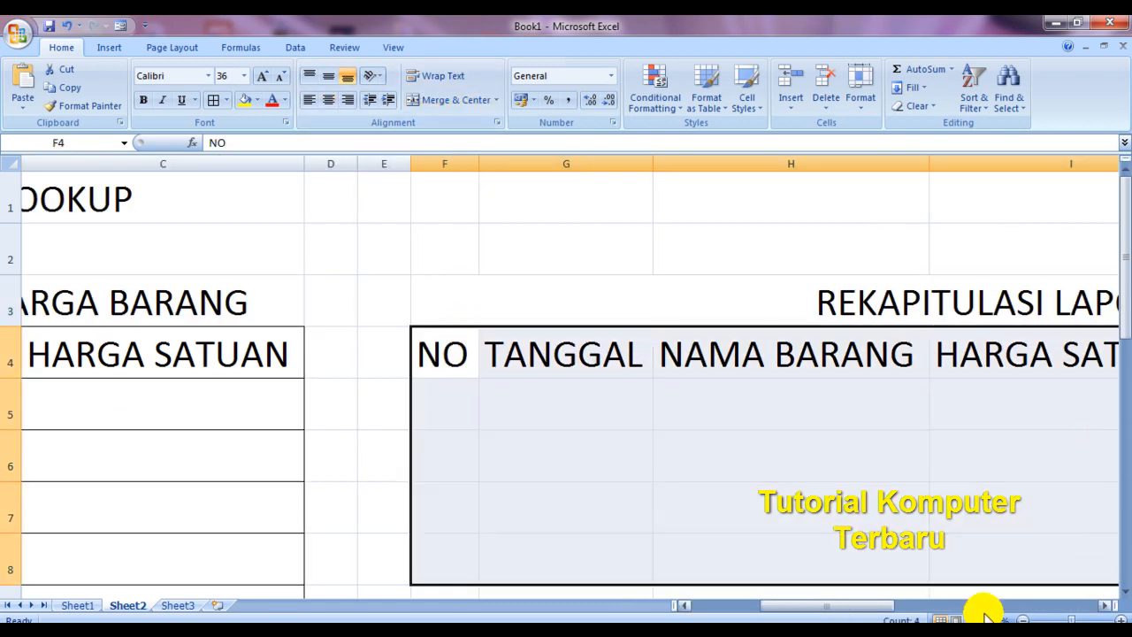
pyautogui.moveTo(857, 608); pyautogui.dragTo(1019, 616)
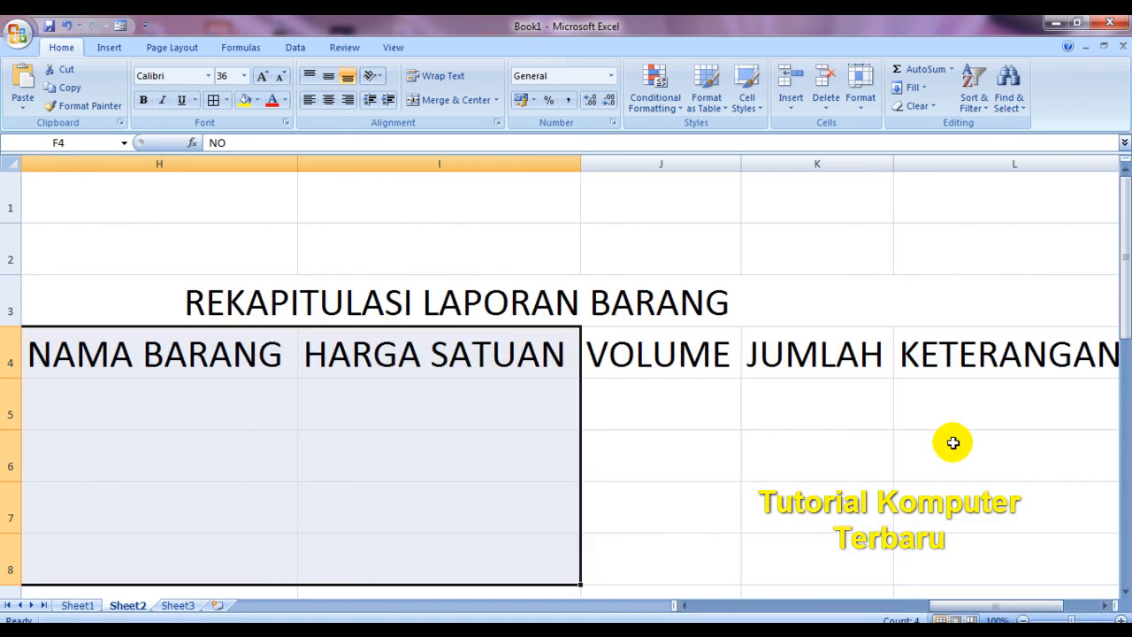
pyautogui.click(1023, 621)
pyautogui.click(1022, 621)
pyautogui.click(1022, 621)
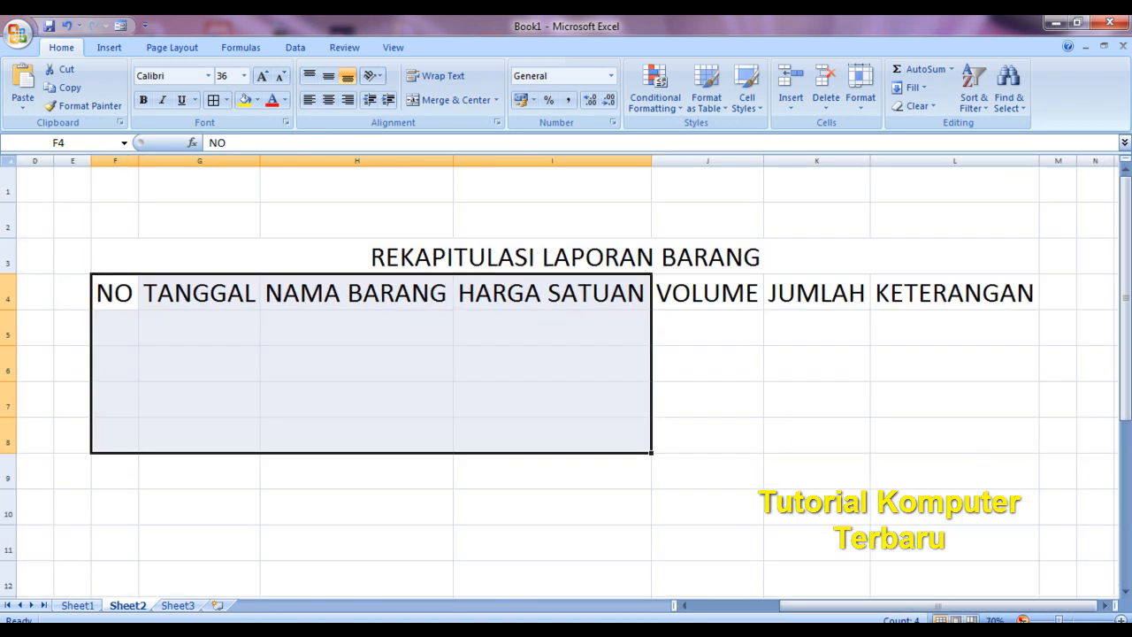
pyautogui.click(1022, 620)
pyautogui.click(1022, 620)
pyautogui.moveTo(398, 252); pyautogui.dragTo(963, 387)
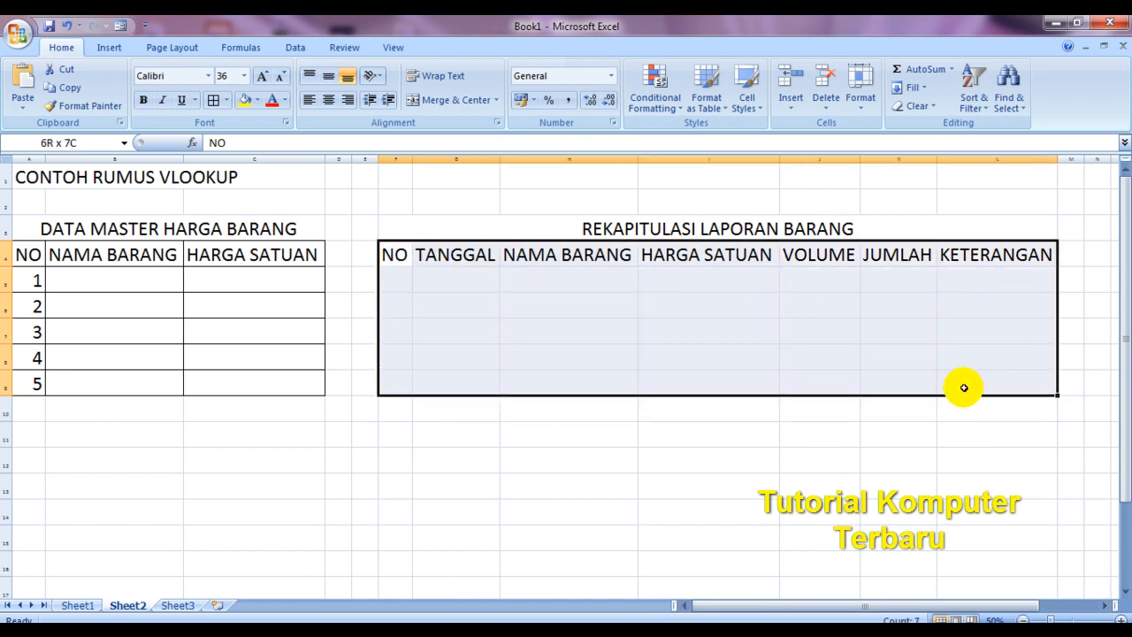
pyautogui.click(213, 100)
pyautogui.click(595, 383)
# Number the recap table rows 1 to 5 in F5:F9 under the NO header.
pyautogui.click(525, 295)
pyautogui.click(455, 276)
pyautogui.click(392, 280)
pyautogui.write('1')
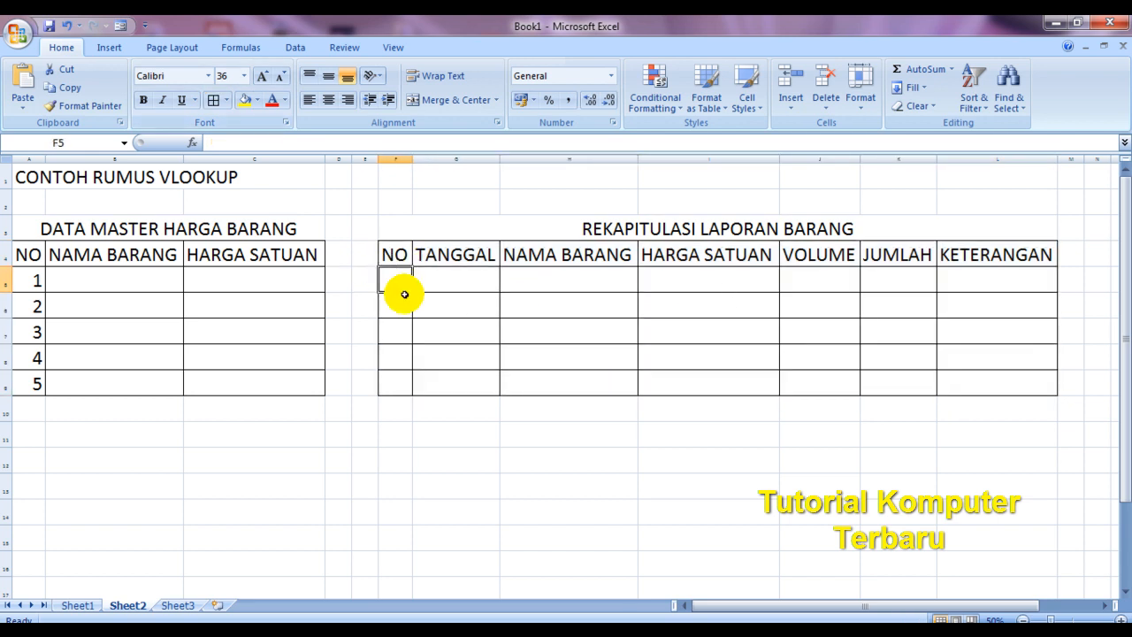
pyautogui.click(422, 306)
pyautogui.click(397, 305)
pyautogui.write('2')
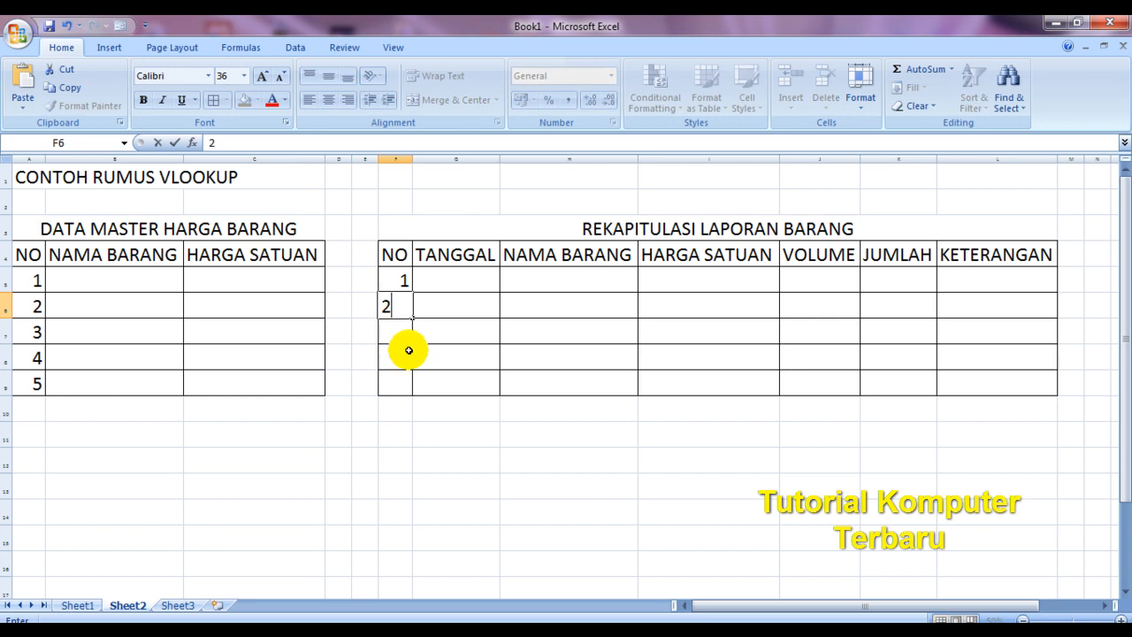
pyautogui.press('Return')
pyautogui.write('3')
pyautogui.click(398, 358)
pyautogui.write('4')
pyautogui.click(399, 383)
pyautogui.write('5')
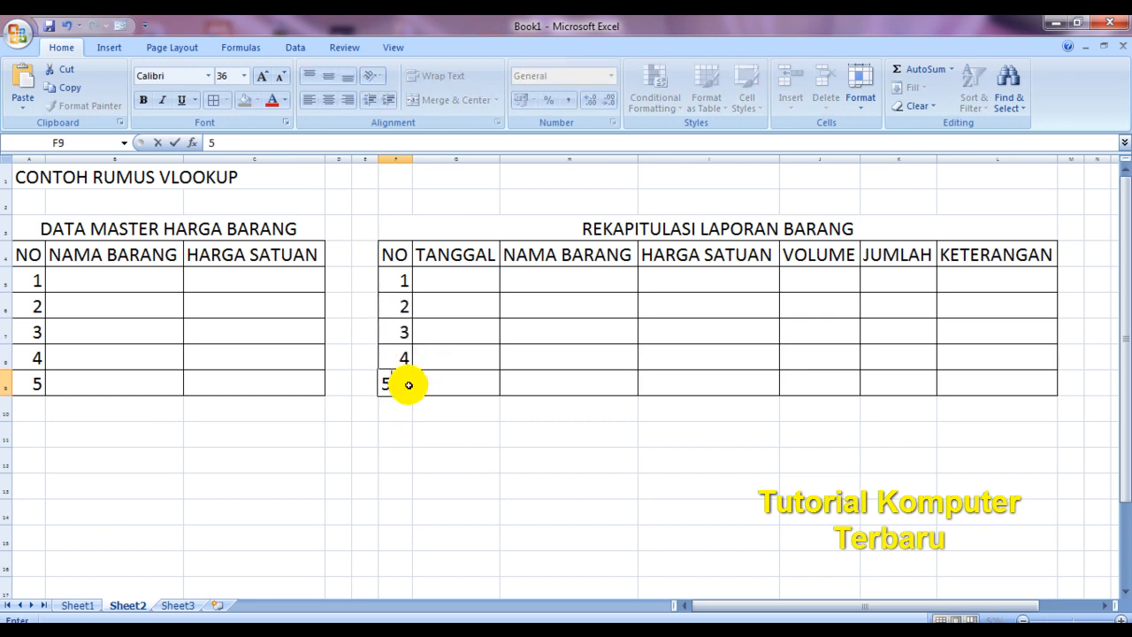
pyautogui.click(426, 431)
# Enter the item names KOPI, TEH, GULA and GARAM in B5:B8 of the master table.
pyautogui.click(458, 279)
pyautogui.click(106, 281)
pyautogui.click(703, 351)
pyautogui.write('K')
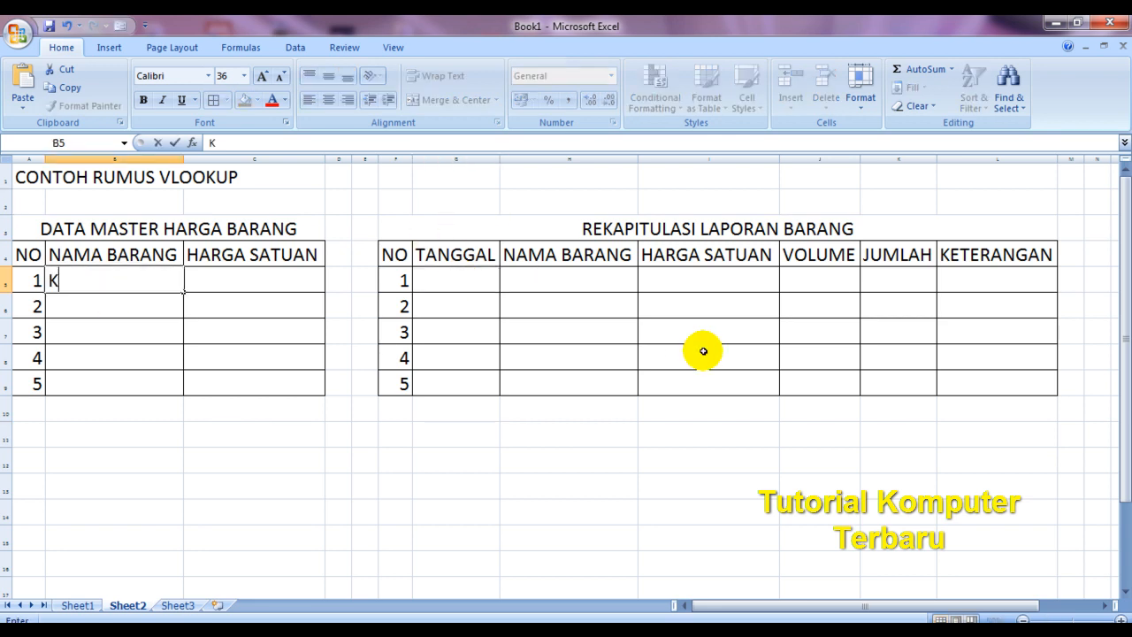
pyautogui.write('OPI')
pyautogui.press('Return')
pyautogui.write('TEH')
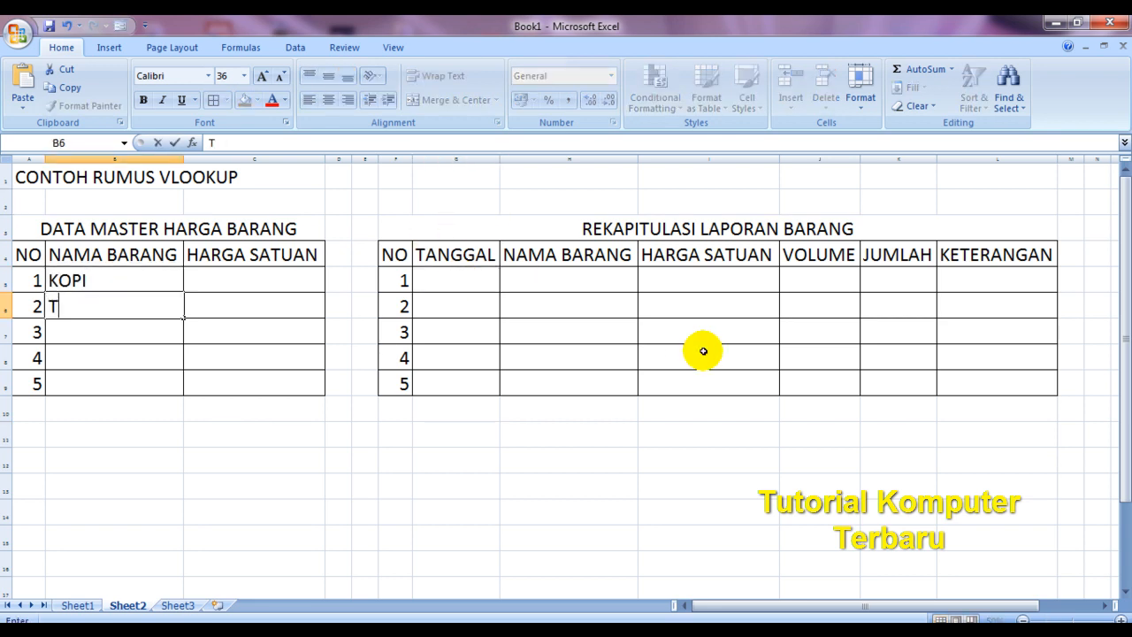
pyautogui.press('Return')
pyautogui.write('GUL')
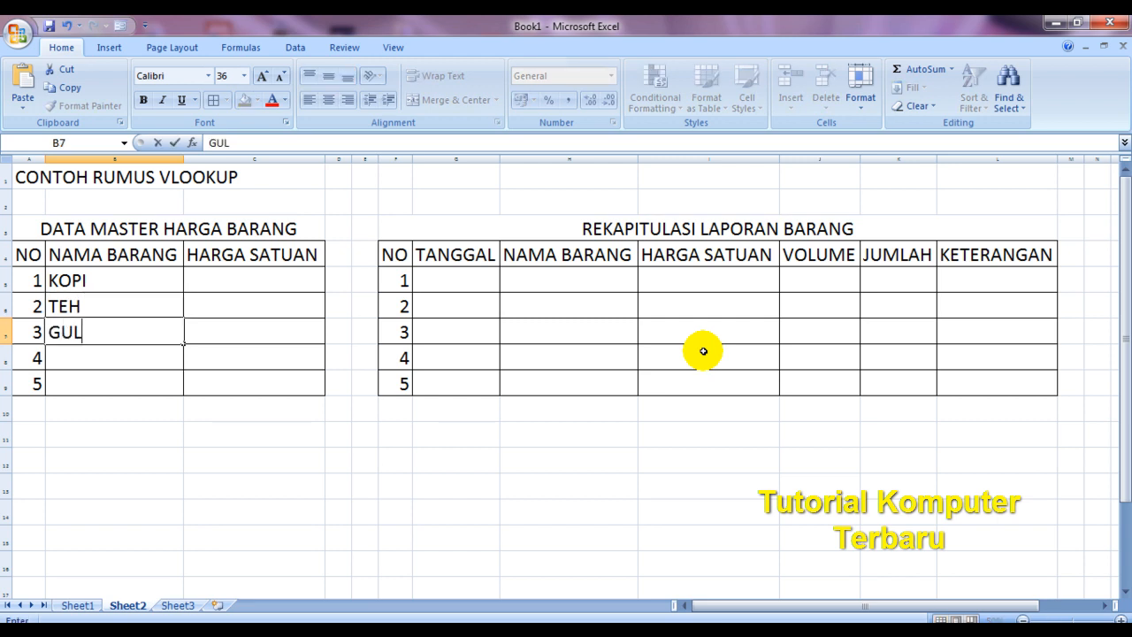
pyautogui.write('A')
pyautogui.press('Return')
pyautogui.write('GARAM')
pyautogui.press('Return')
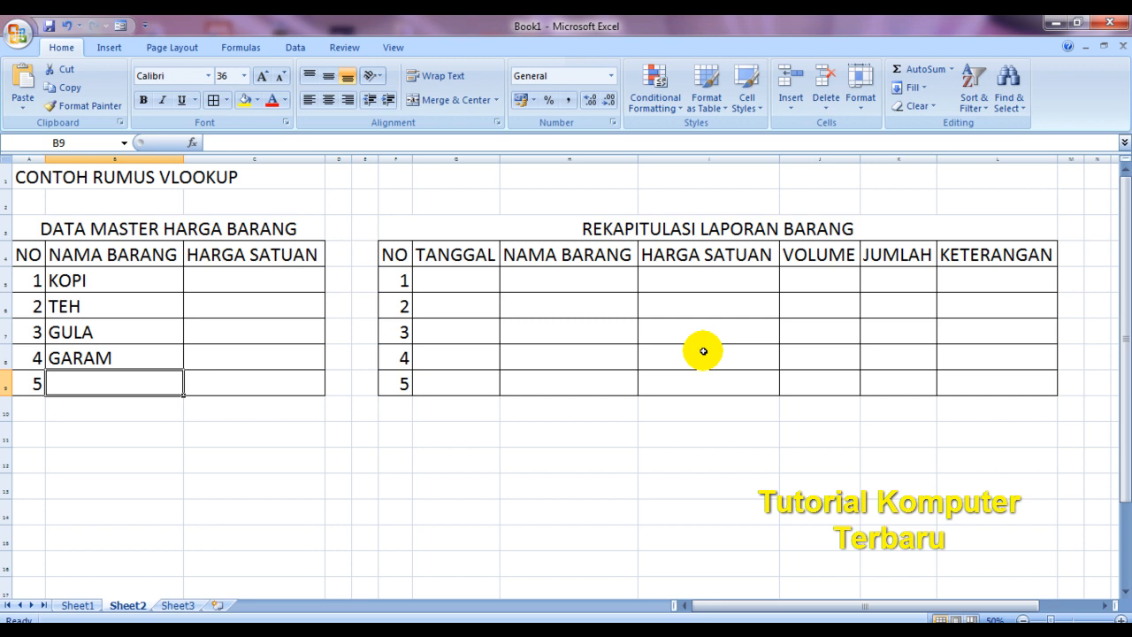
pyautogui.write('MER')
pyautogui.press('BackSpace')
pyautogui.press('BackSpace')
pyautogui.press('BackSpace')
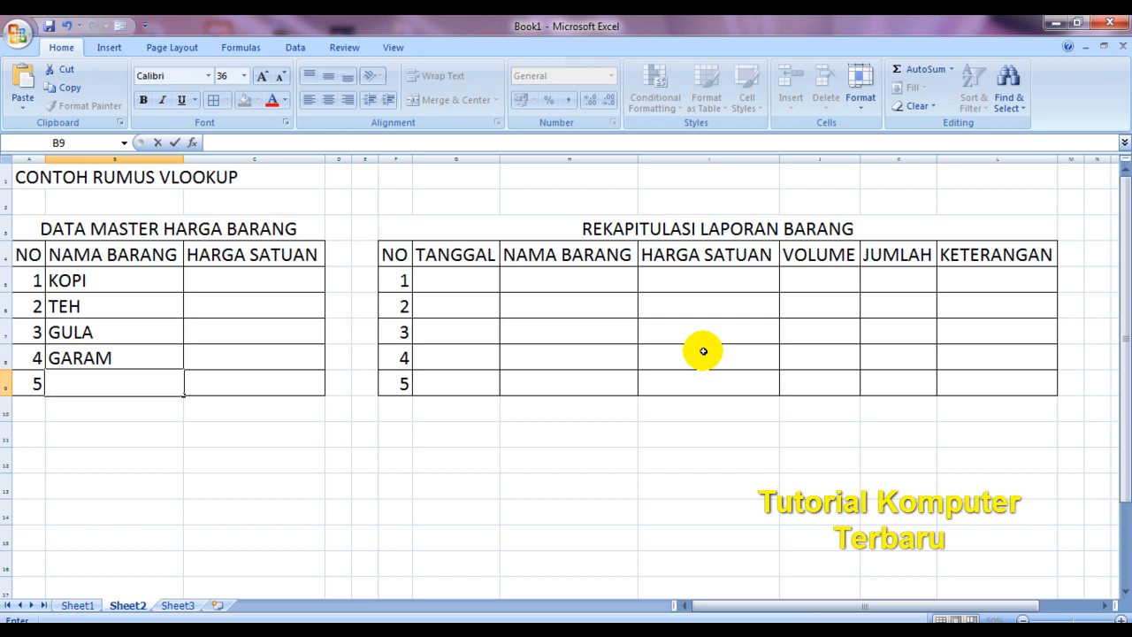
pyautogui.press('Escape')
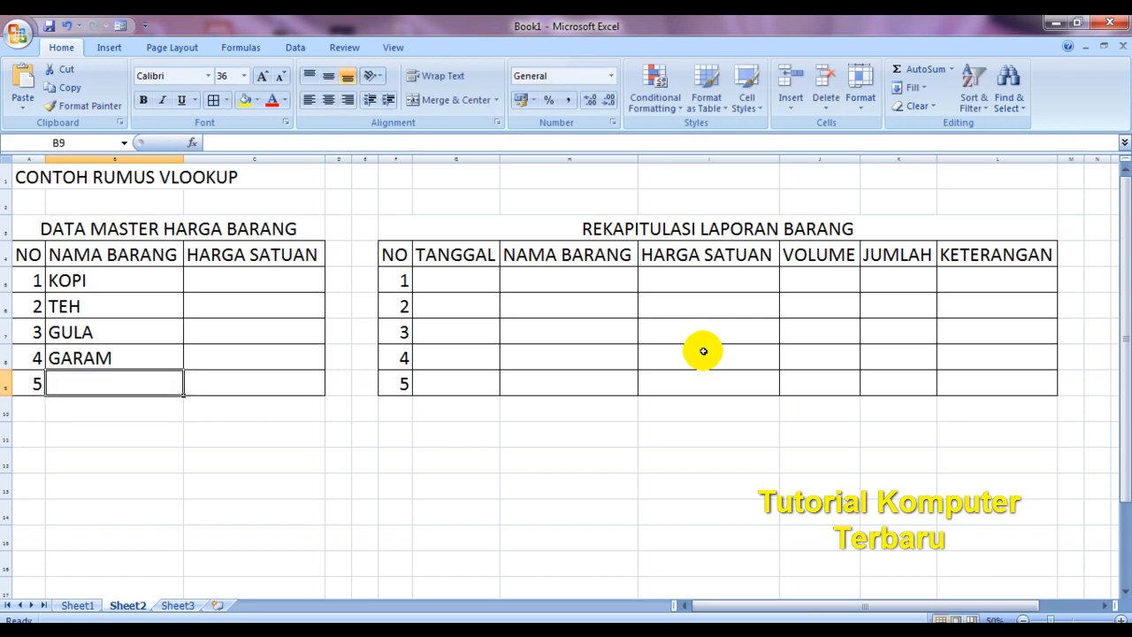
# Enter PENYEDAP RASA as the fifth item name in B9 of the master table.
pyautogui.write('P')
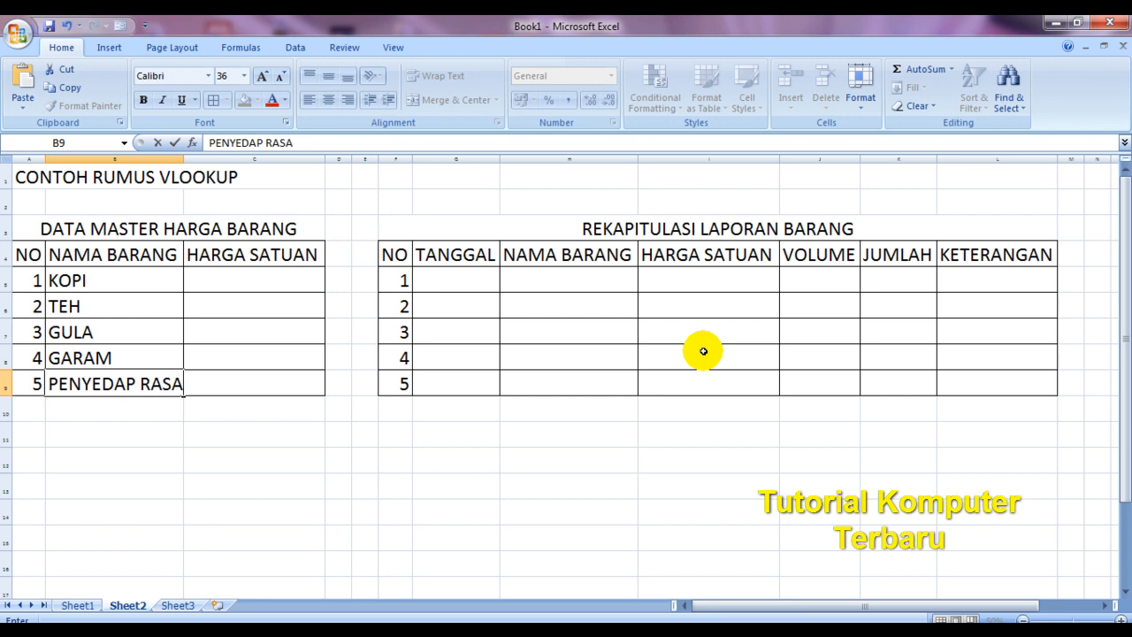
pyautogui.write('ENYEDAP RASA')
pyautogui.press('Tab')
# Enter 16000 as the unit price of KOPI in C5.
pyautogui.press('Up')
pyautogui.press('Up')
pyautogui.press('Up')
pyautogui.press('Up')
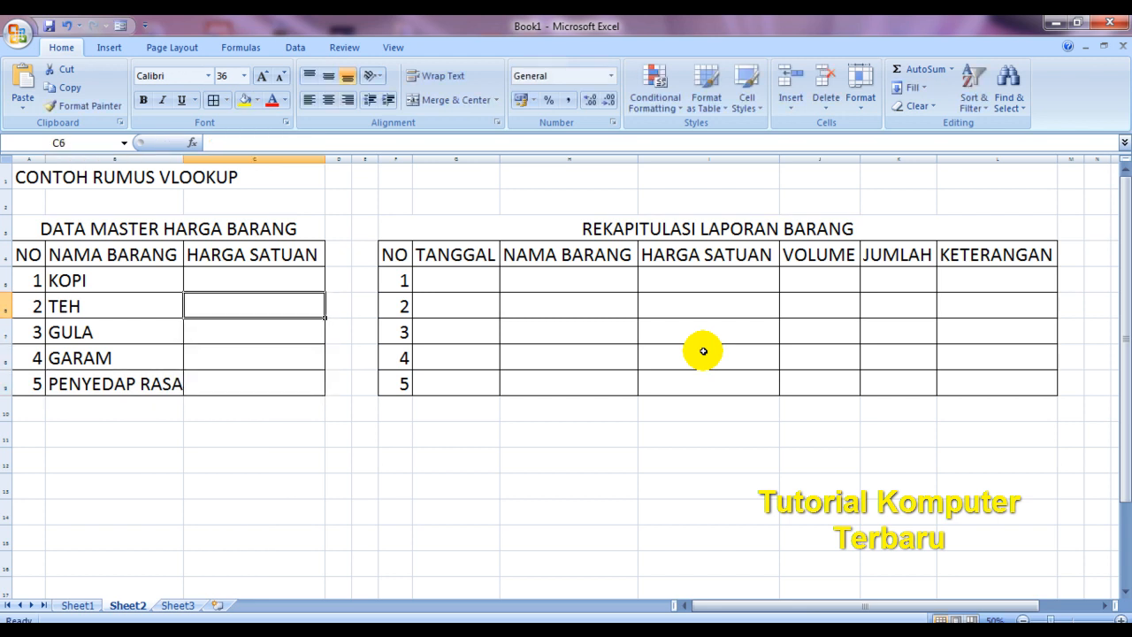
pyautogui.write('16')
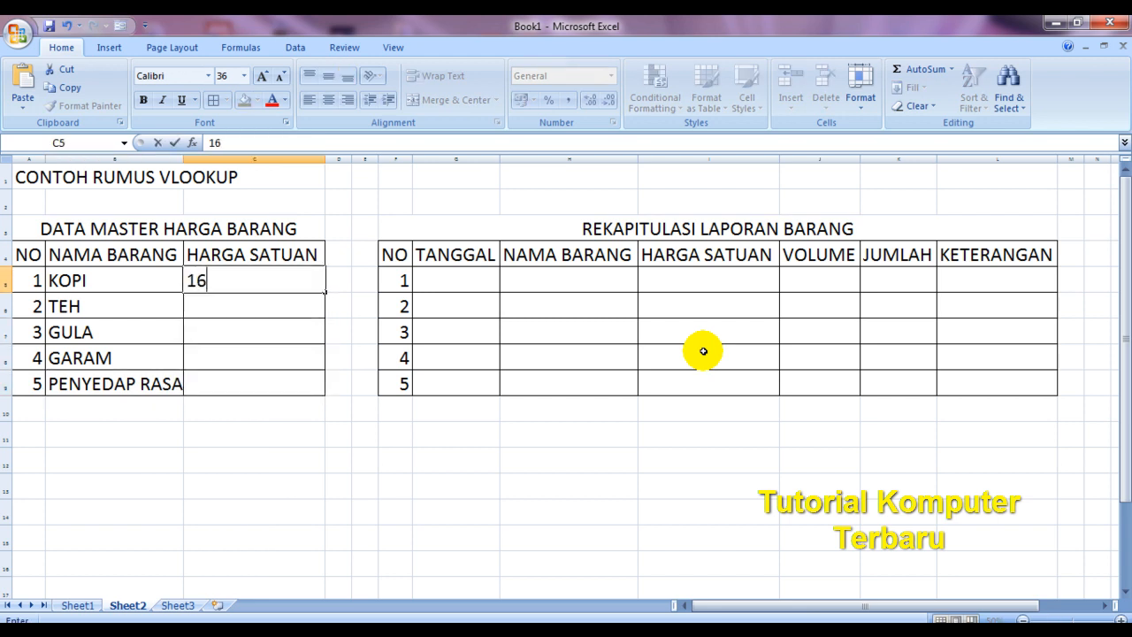
pyautogui.write('000')
pyautogui.press('Return')
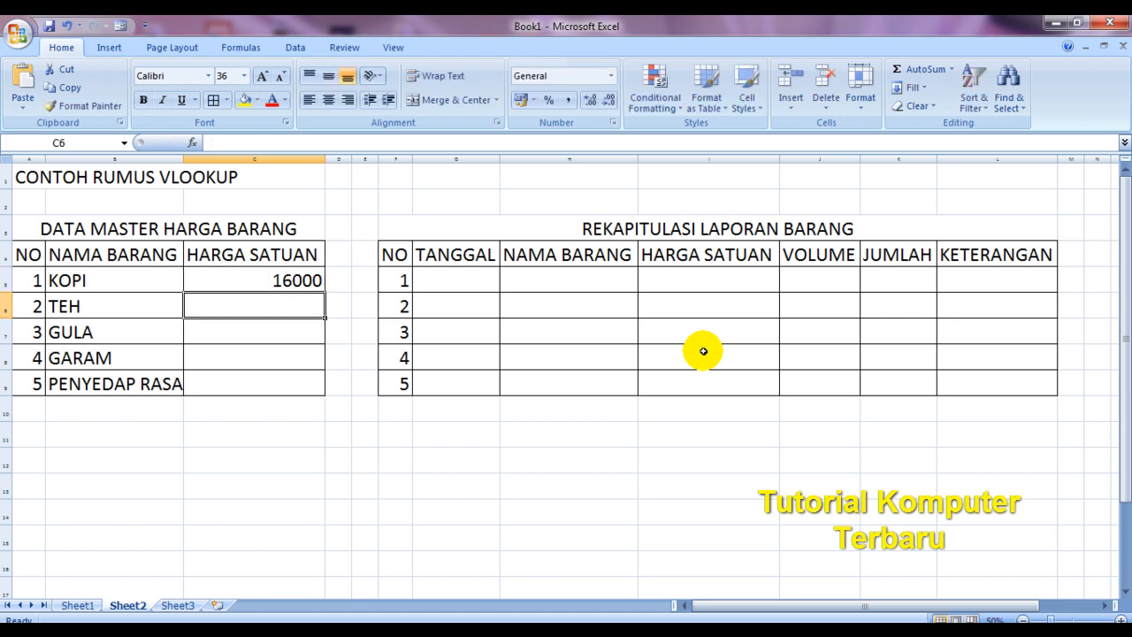
# Apply the comma number style to both HARGA SATUAN columns, C and I.
pyautogui.click(249, 164)
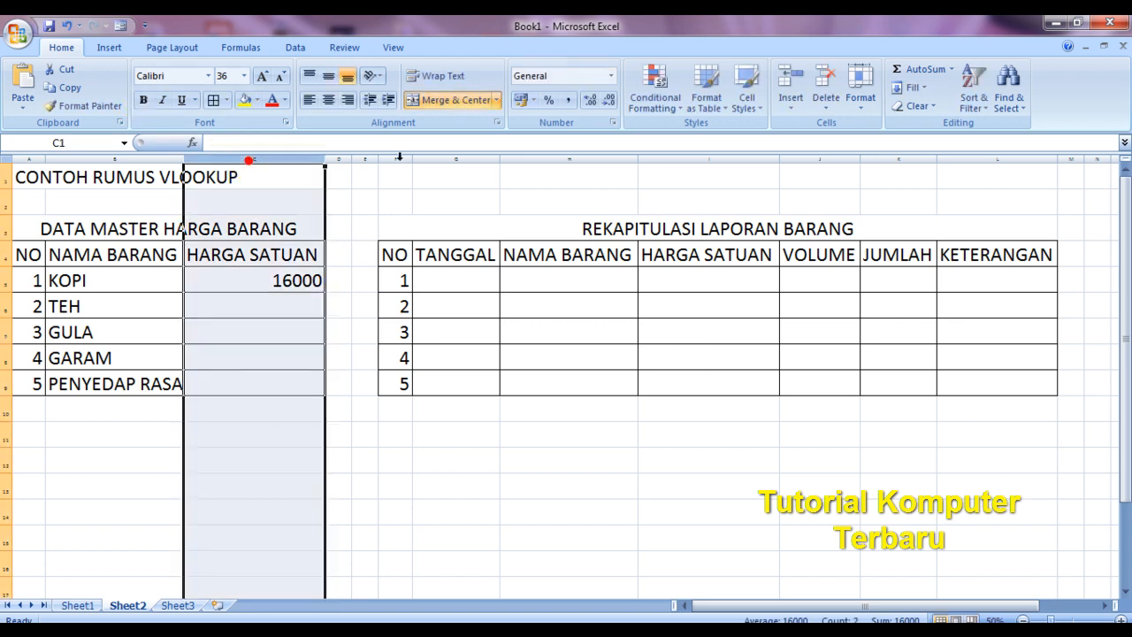
pyautogui.click(567, 100)
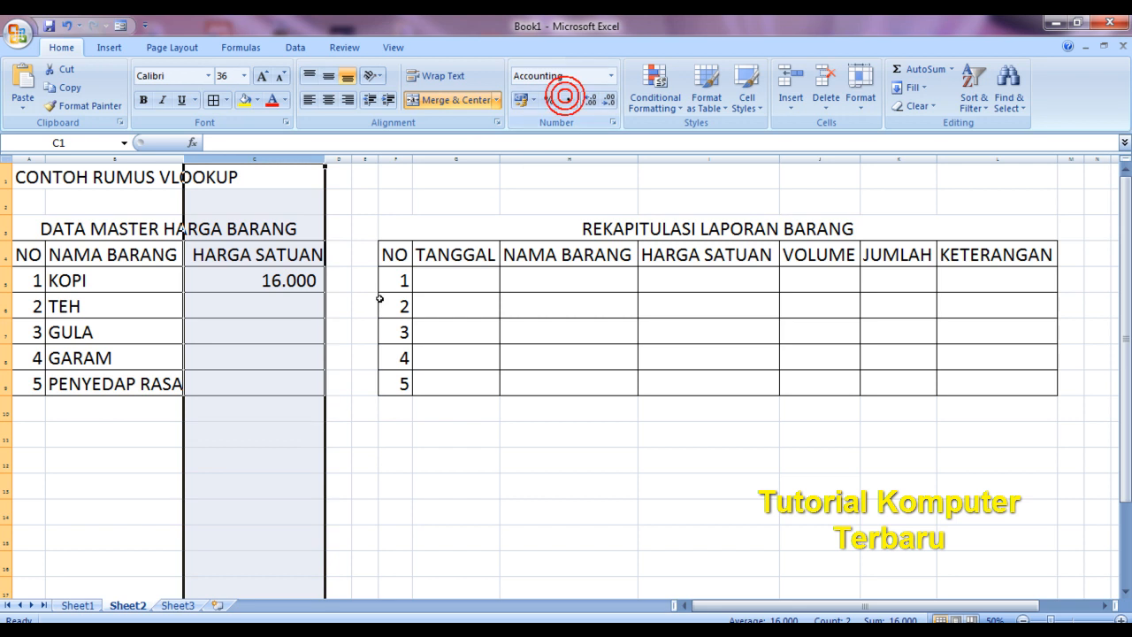
pyautogui.click(714, 163)
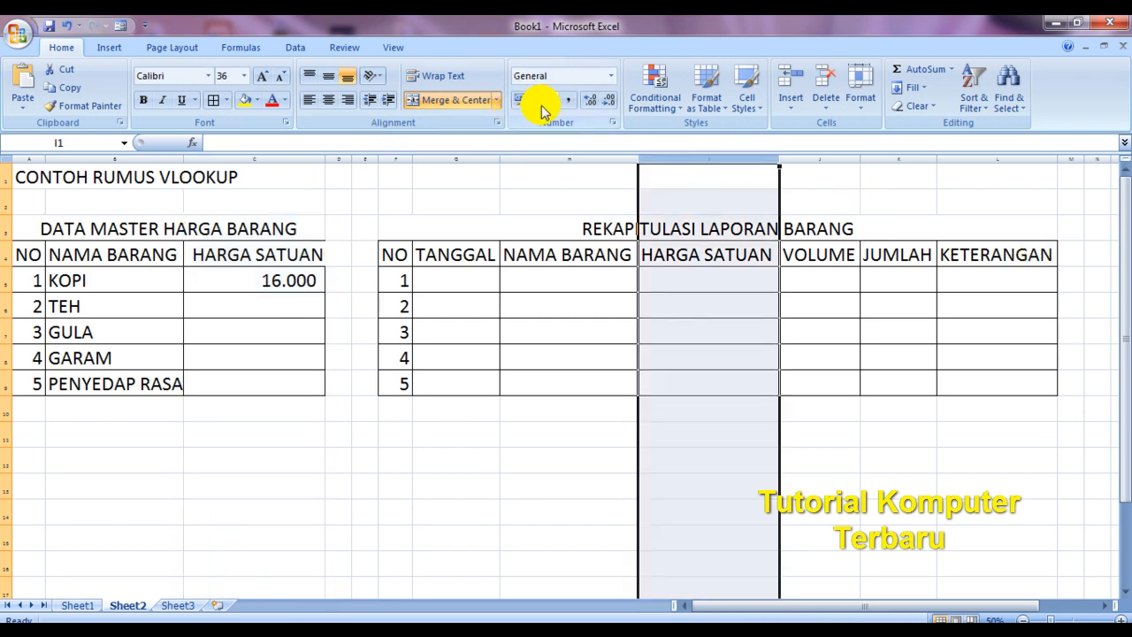
pyautogui.click(568, 100)
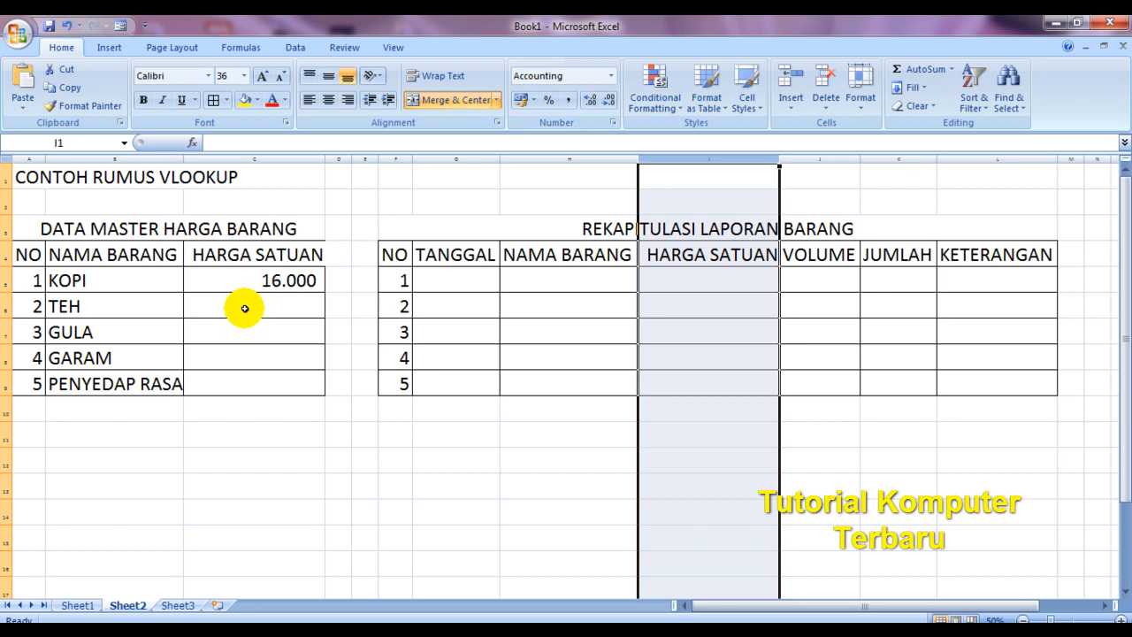
# Enter the remaining unit prices in C6:C9: 12000 for TEH, 14500 for GULA, 7500 for GARAM and 4500 for PENYEDAP RASA.
pyautogui.click(245, 307)
pyautogui.write('12000')
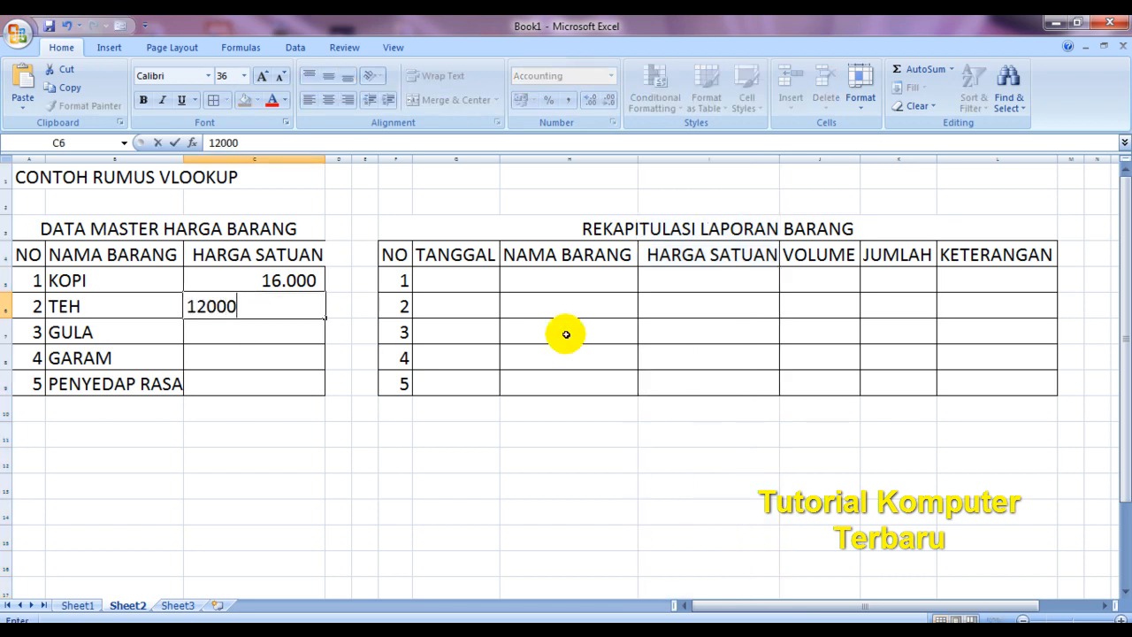
pyautogui.press('Return')
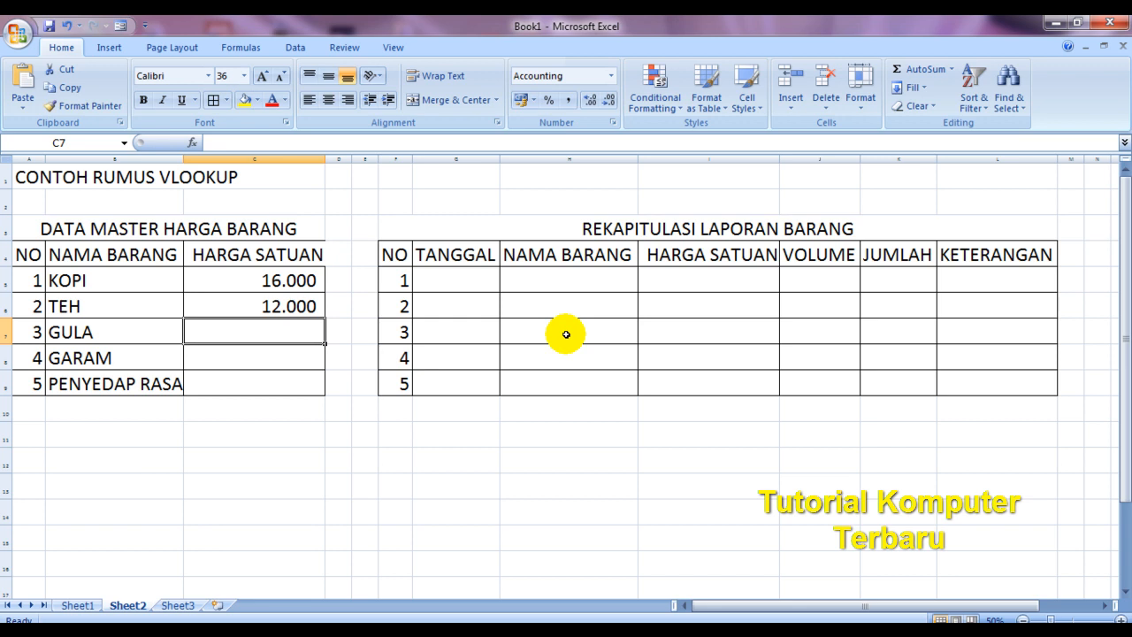
pyautogui.write('14500')
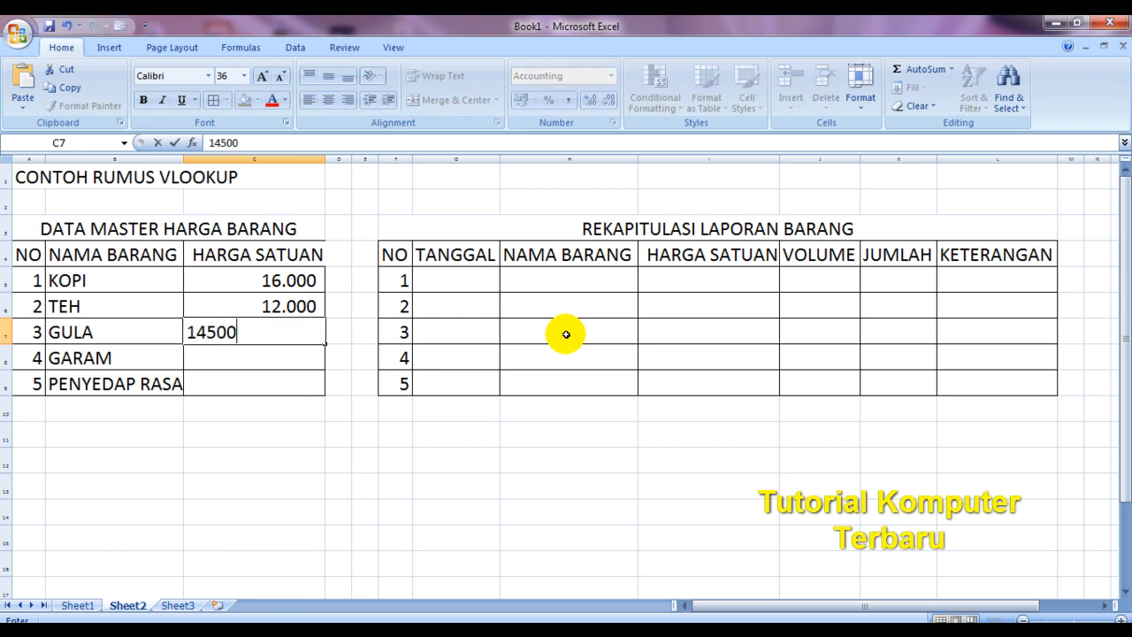
pyautogui.press('Return')
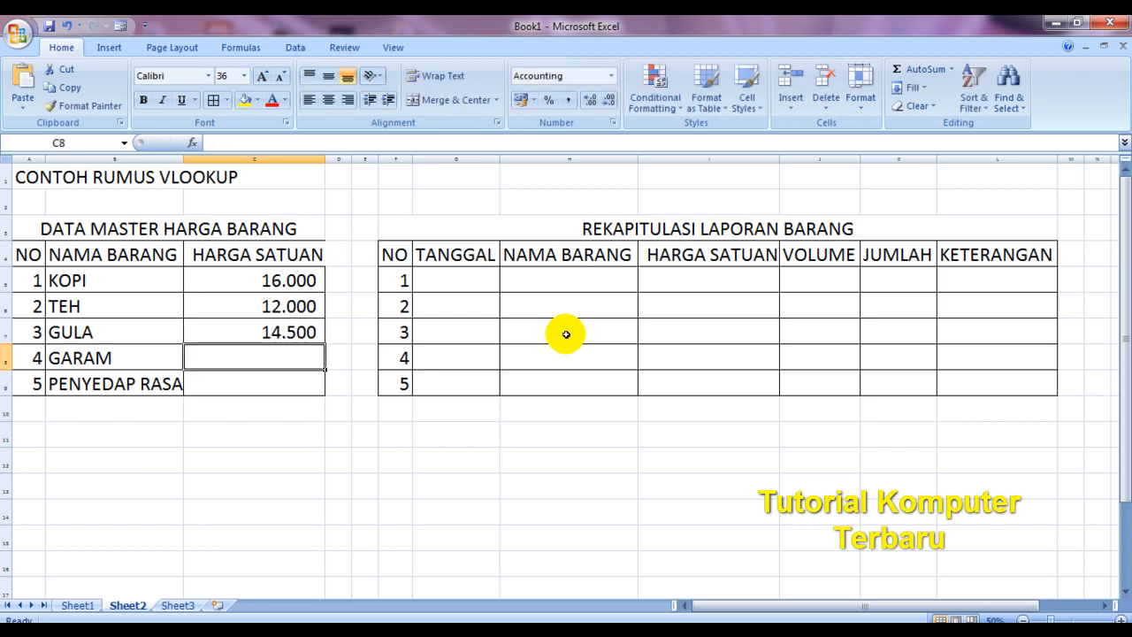
pyautogui.write('7500')
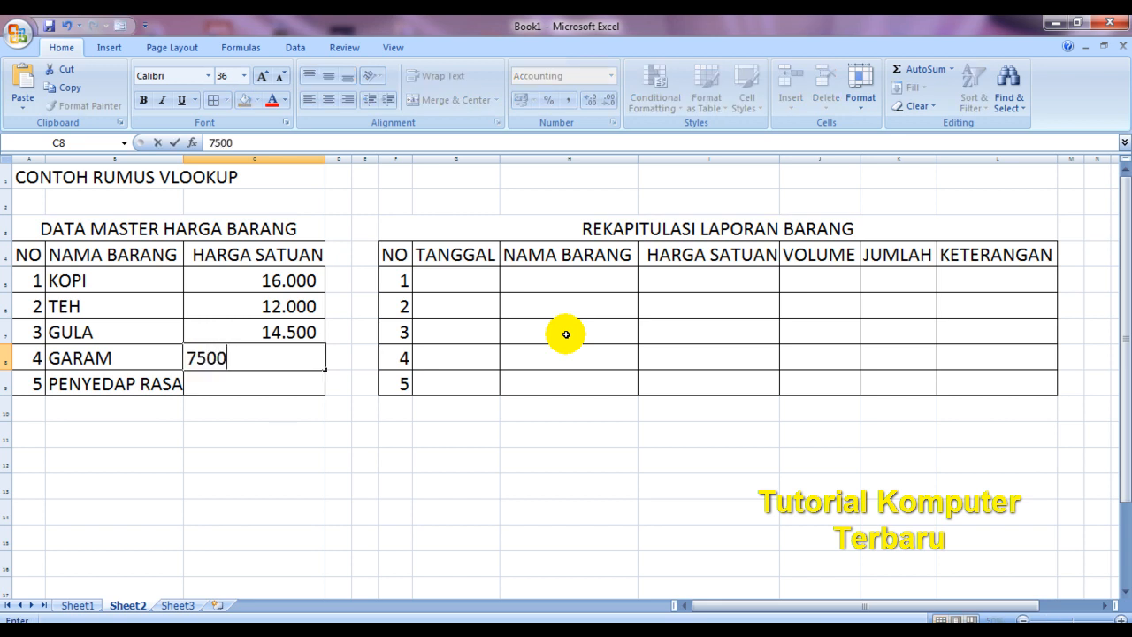
pyautogui.press('Return')
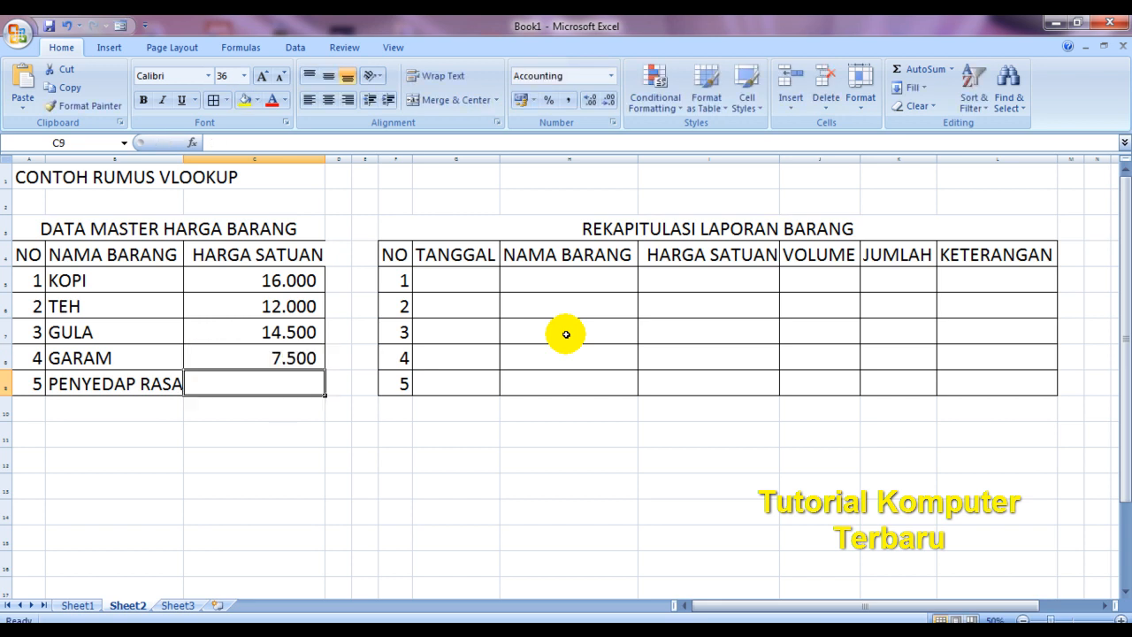
pyautogui.write('5')
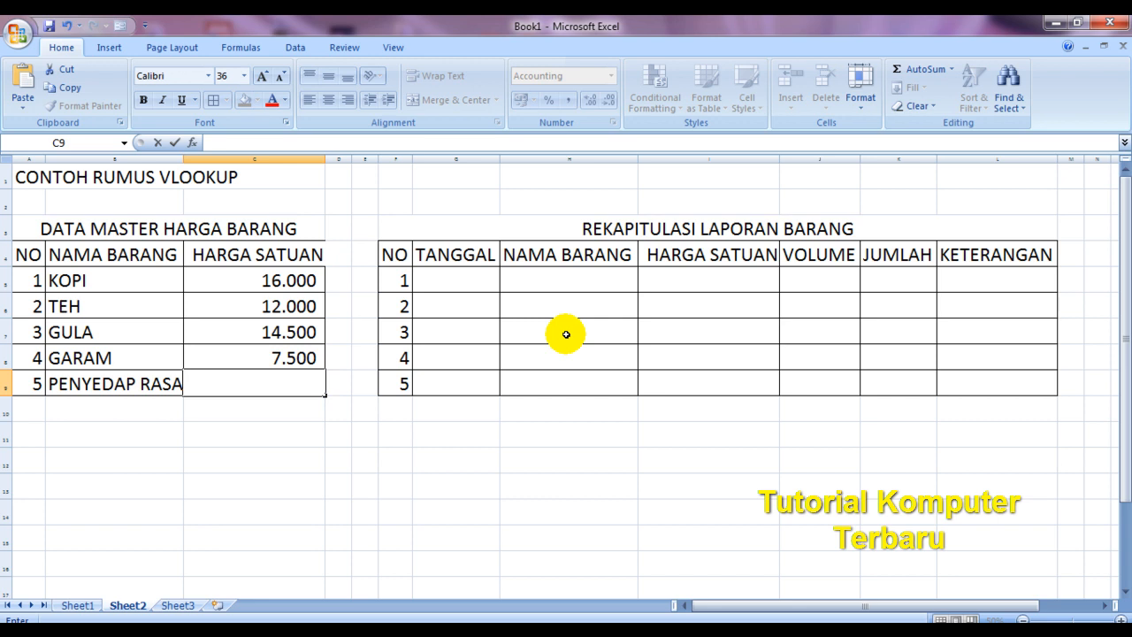
pyautogui.write('500')
pyautogui.press('Return')
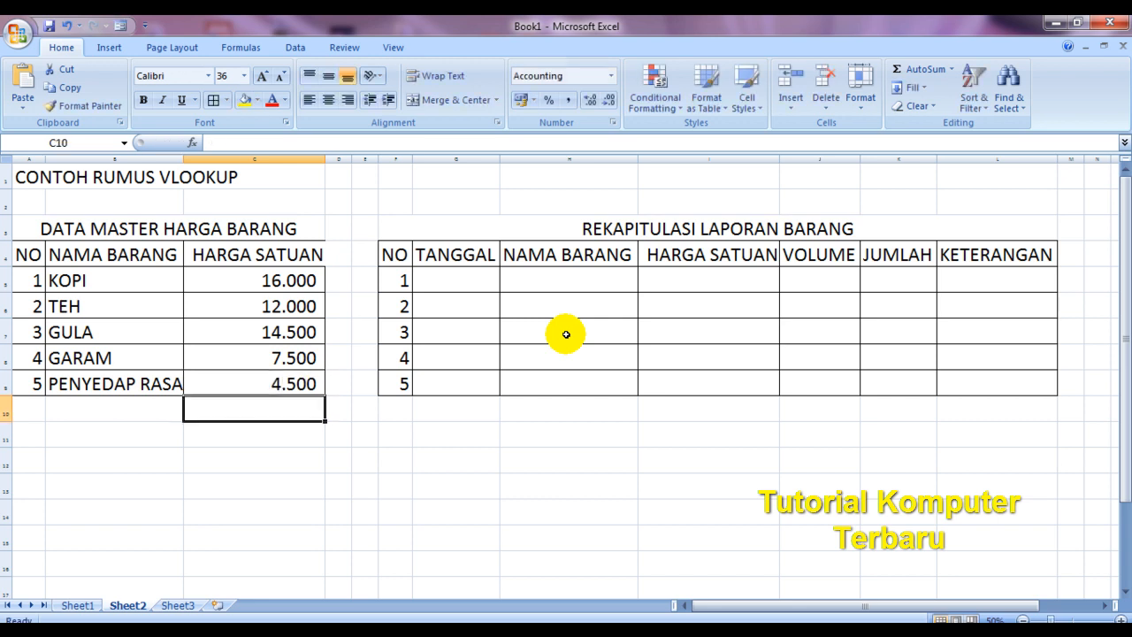
pyautogui.click(495, 332)
pyautogui.click(673, 446)
pyautogui.click(562, 263)
pyautogui.click(591, 285)
pyautogui.click(739, 278)
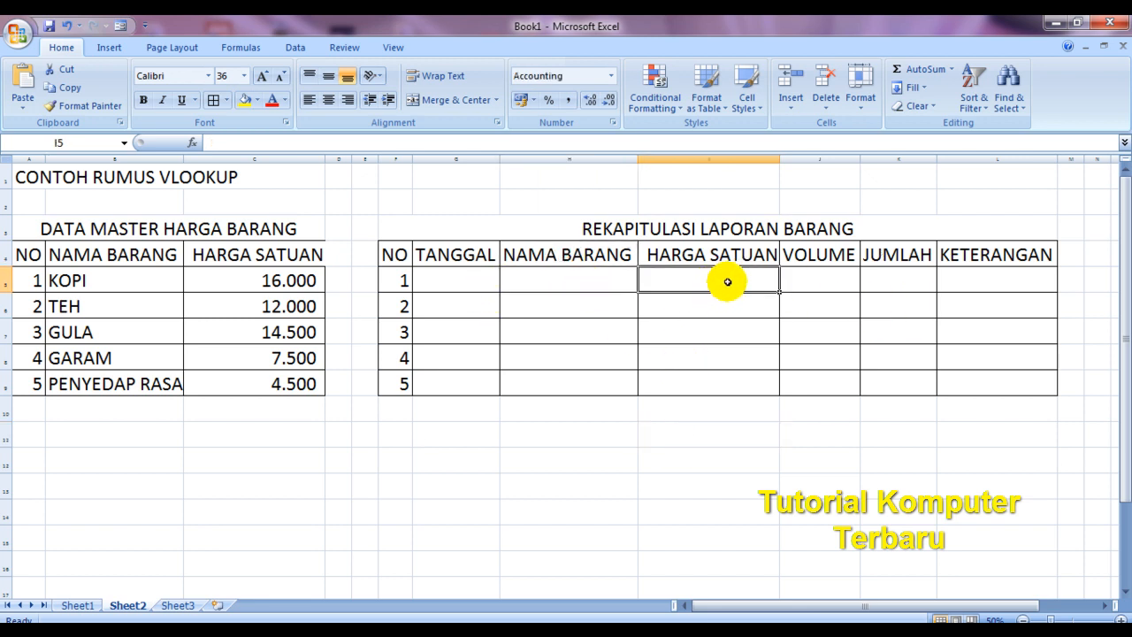
# Enter the date 02/03/2018 in G5 under the TANGGAL header.
pyautogui.click(448, 281)
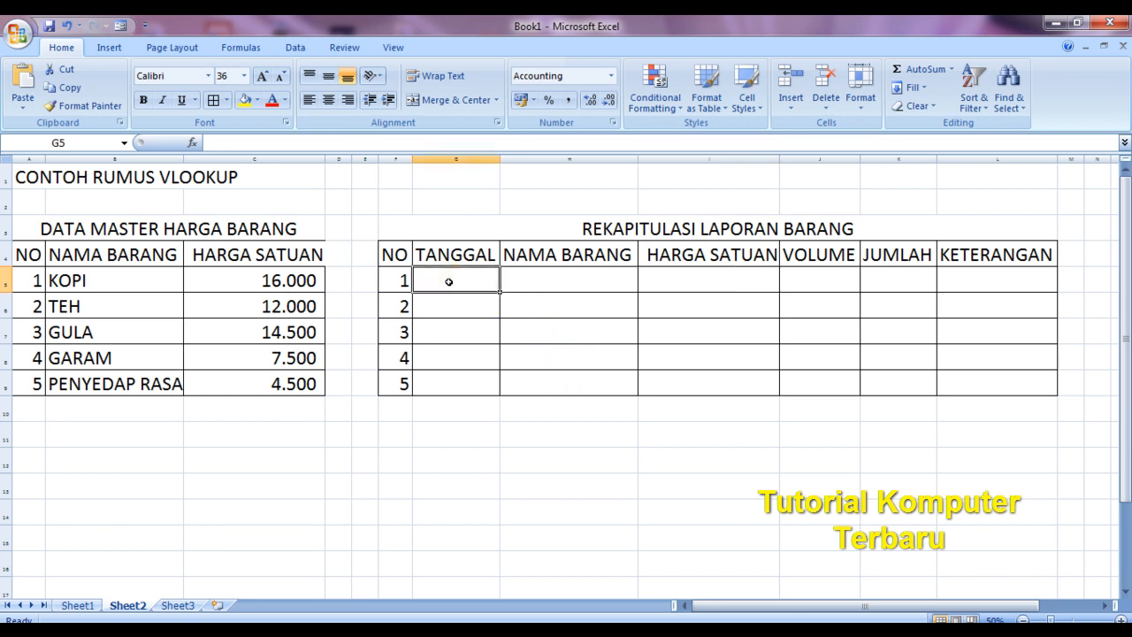
pyautogui.write('02/03/2018')
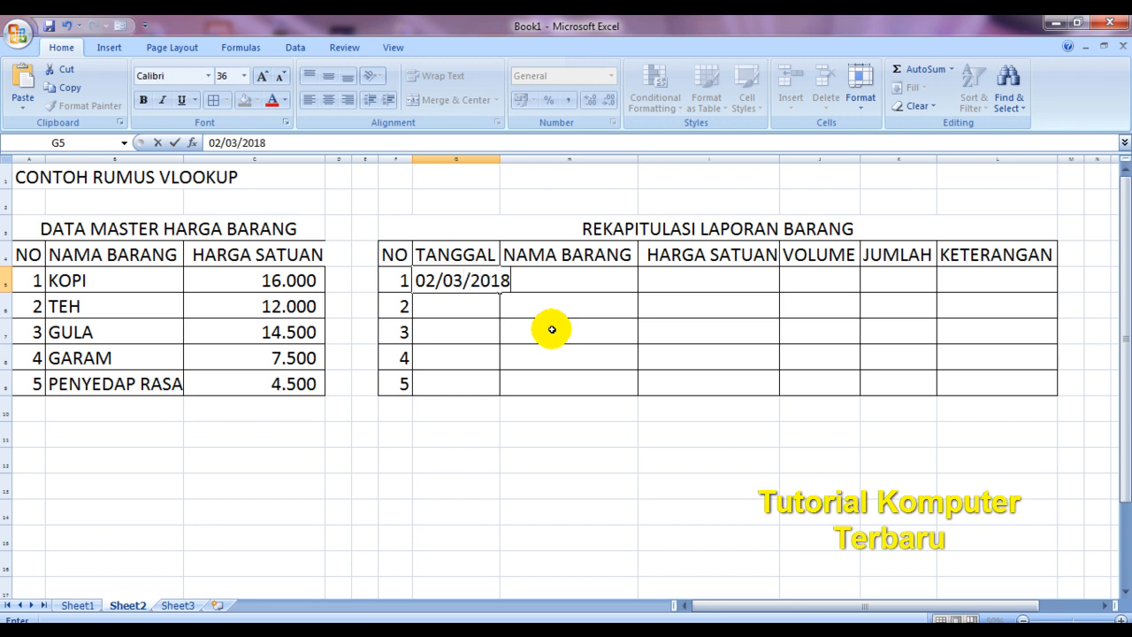
pyautogui.press('Tab')
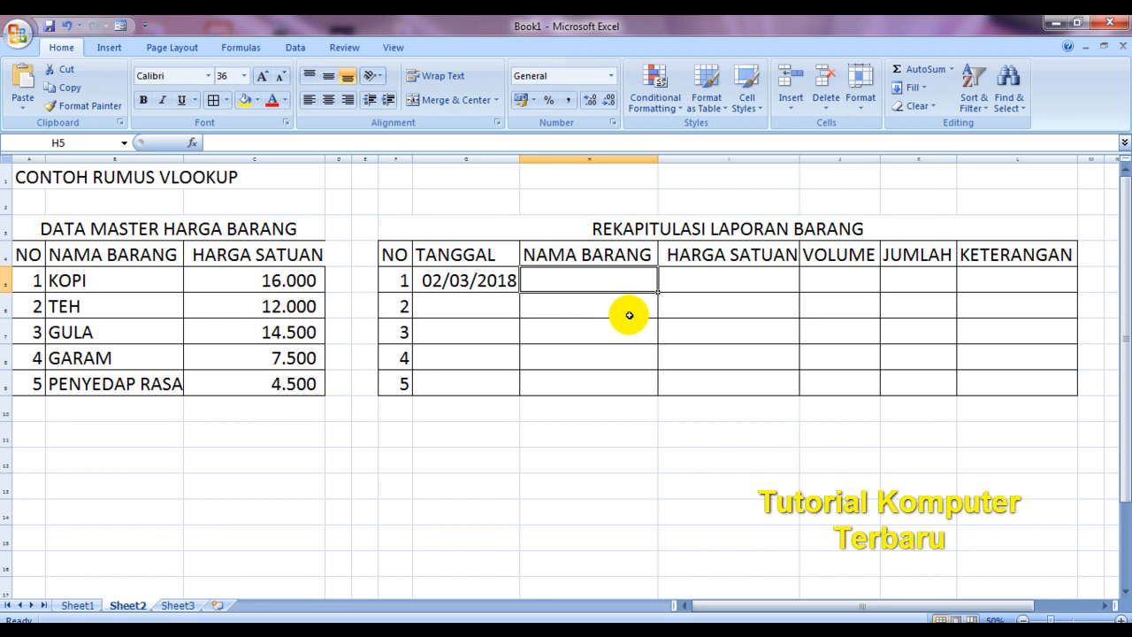
# Enter KOPI in H5 as the first item name of the recap table.
pyautogui.click(734, 272)
pyautogui.click(596, 277)
pyautogui.write('KOP')
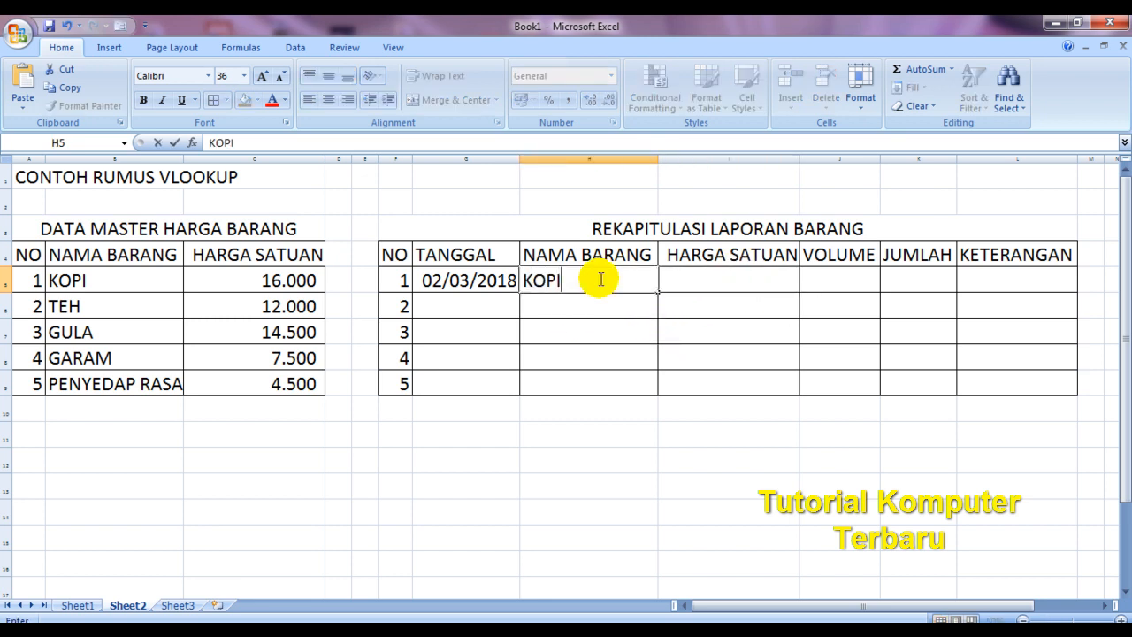
pyautogui.write('I')
pyautogui.press('Tab')
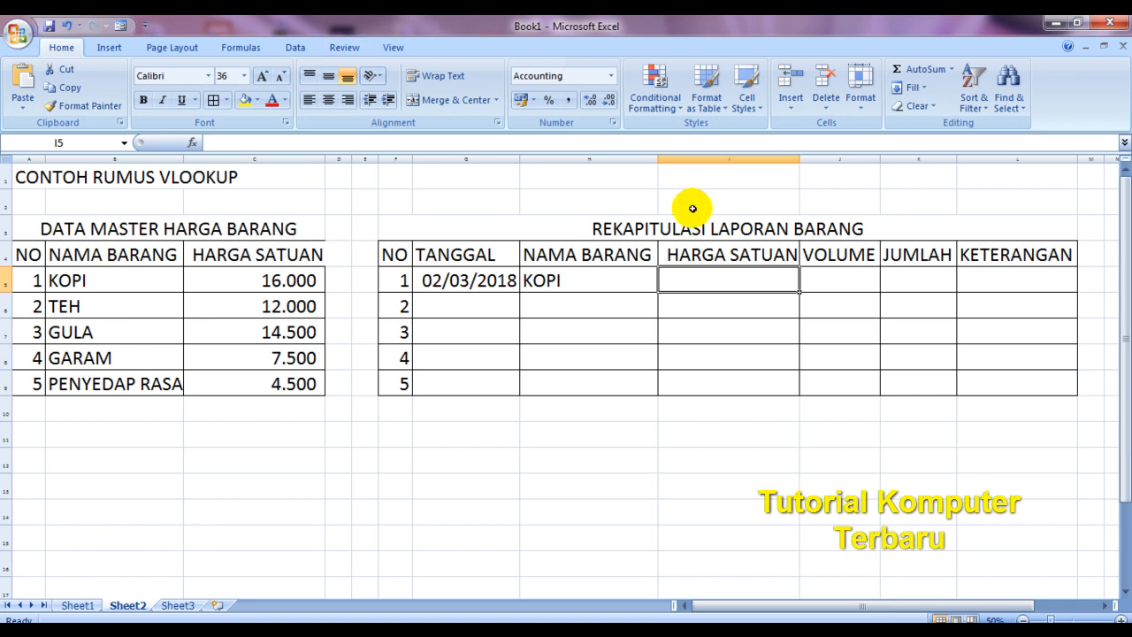
# Start a VLOOKUP formula in I5 under HARGA SATUAN with H5 as the lookup value.
pyautogui.write('=')
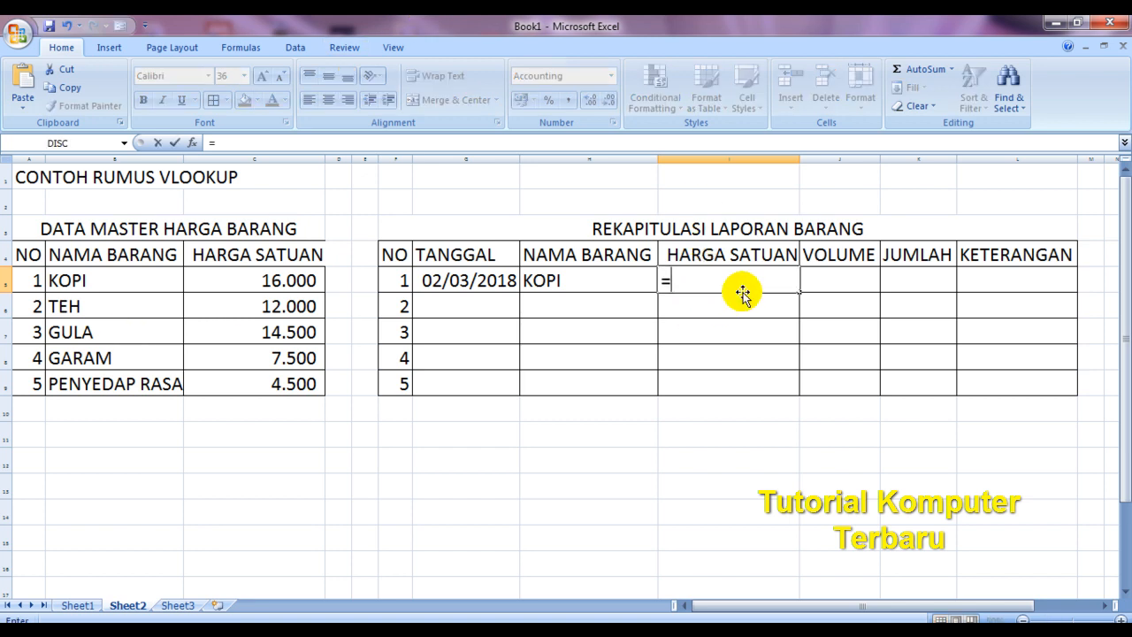
pyautogui.write('VLO')
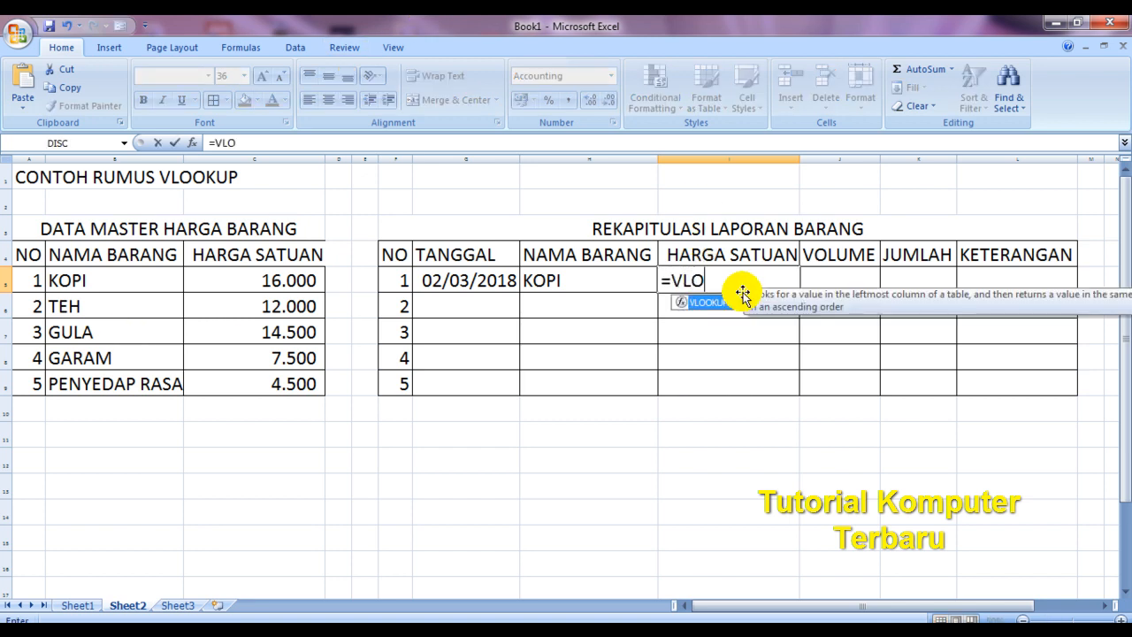
pyautogui.doubleClick(696, 305)
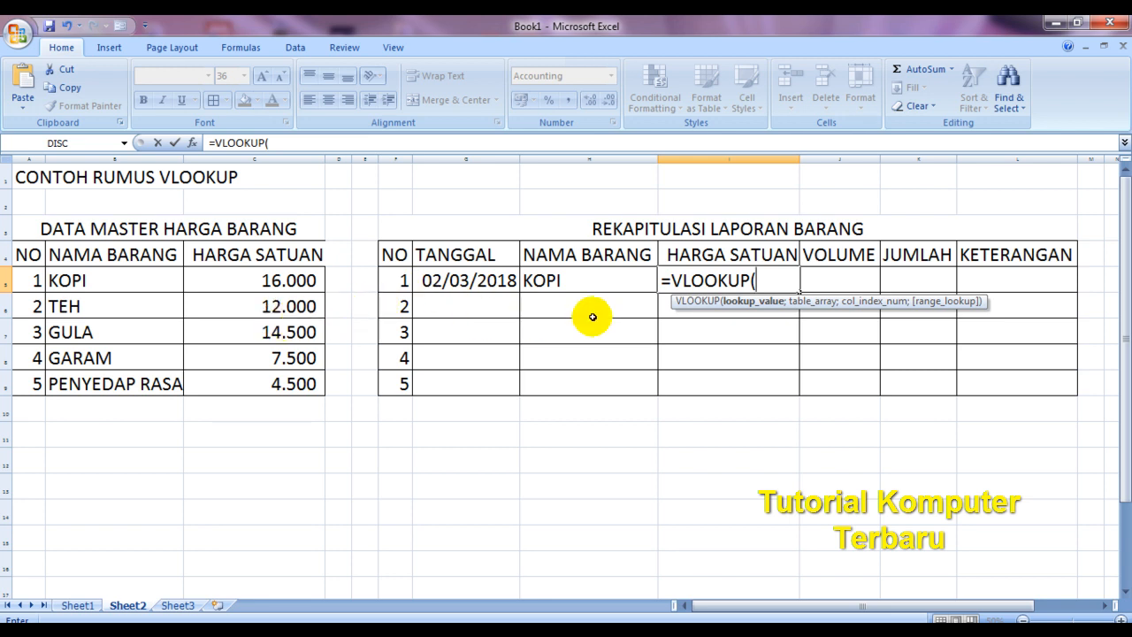
pyautogui.click(589, 282)
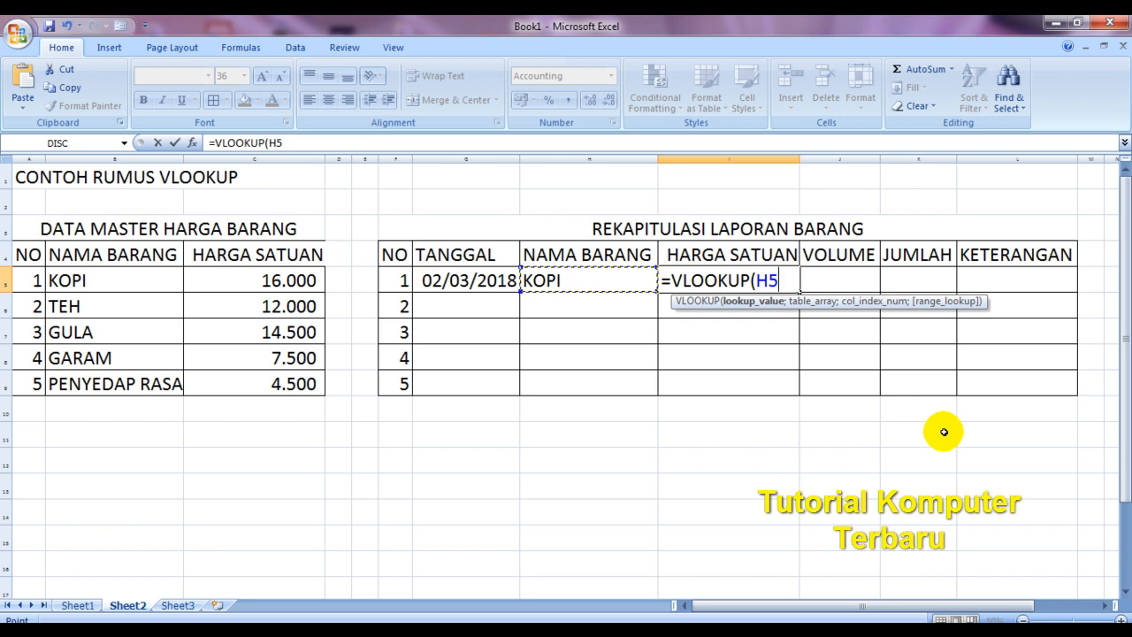
pyautogui.write(';')
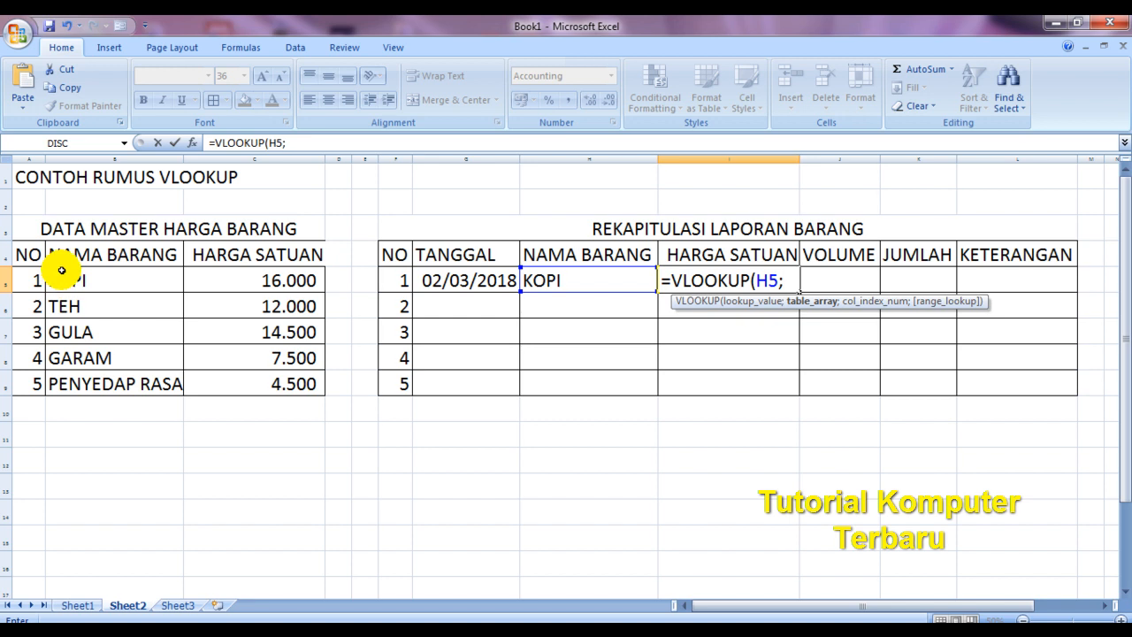
# Set the formula's table array to the master item names and prices as the absolute range $B$5:$C$9.
pyautogui.moveTo(53, 281); pyautogui.dragTo(265, 397)
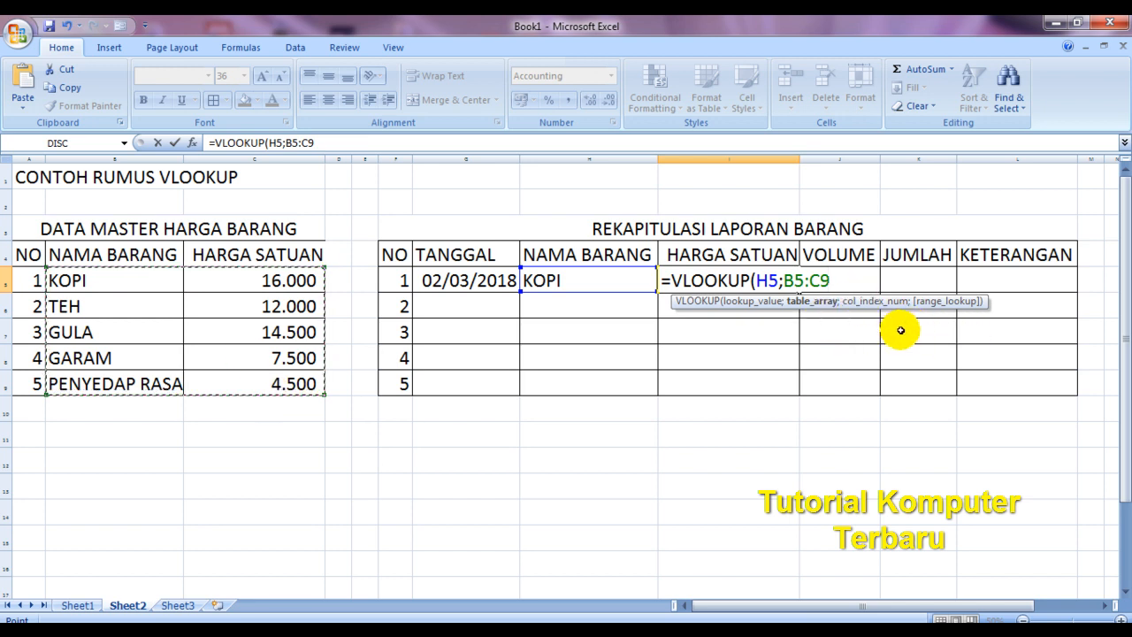
pyautogui.moveTo(782, 280); pyautogui.dragTo(833, 280)
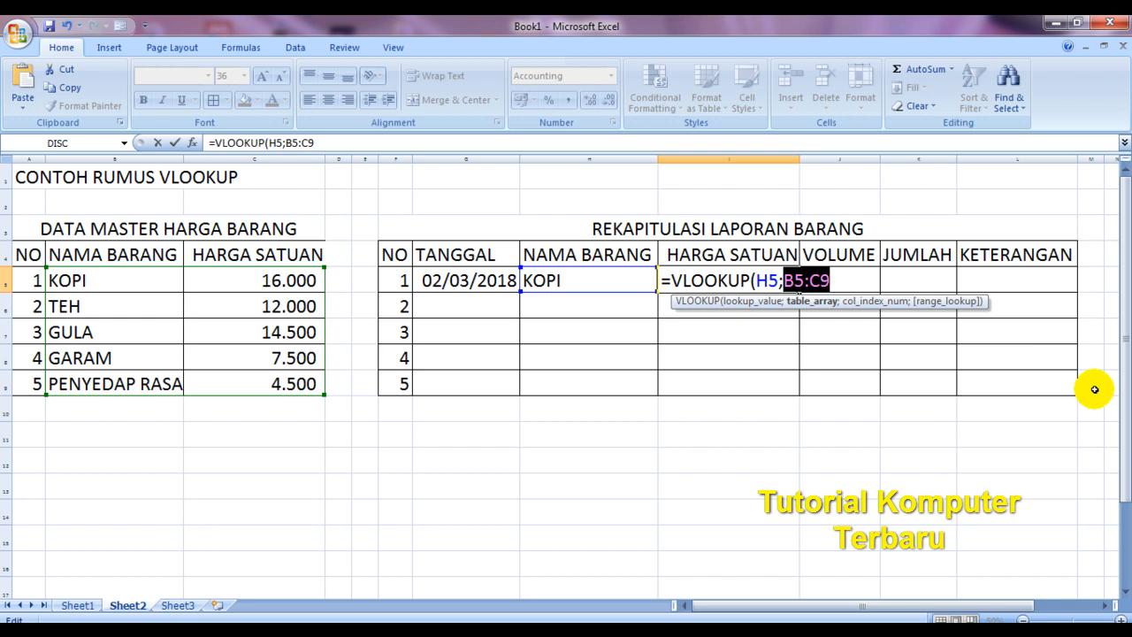
pyautogui.press('F4')
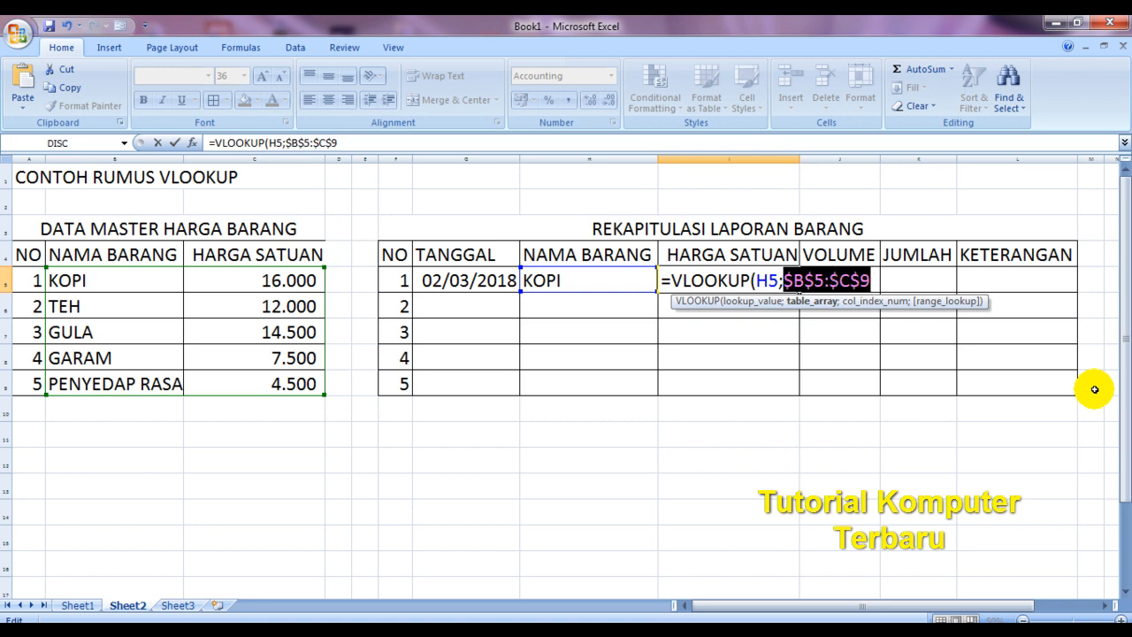
pyautogui.press('Right')
pyautogui.write(';')
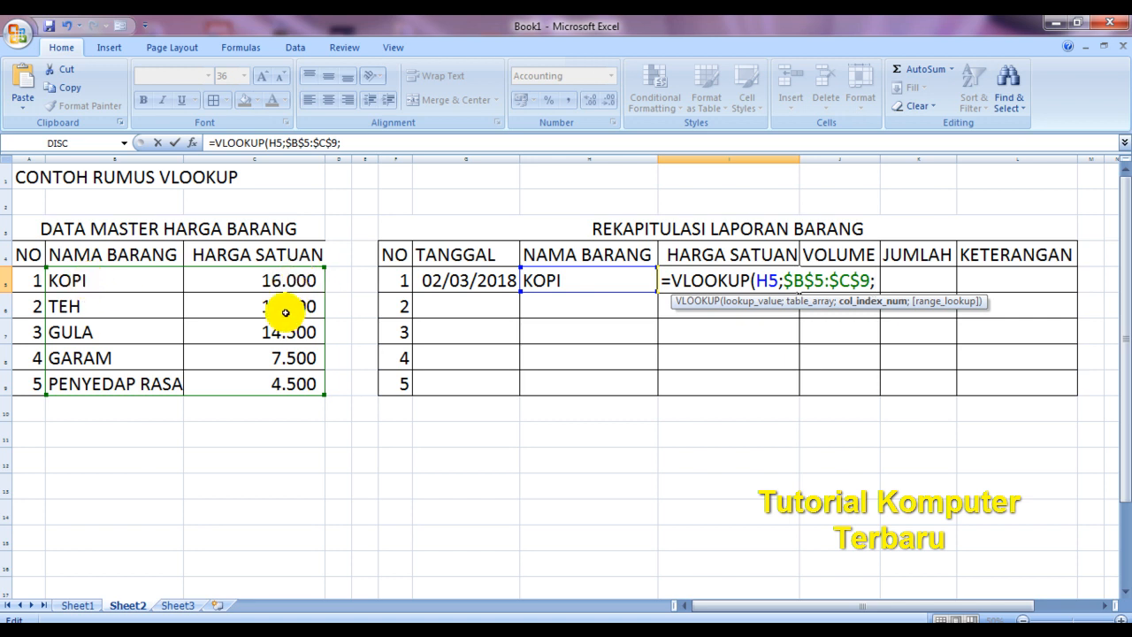
# Complete the VLOOKUP formula in I5 with column index 2 and FALSE for an exact match.
pyautogui.write('2')
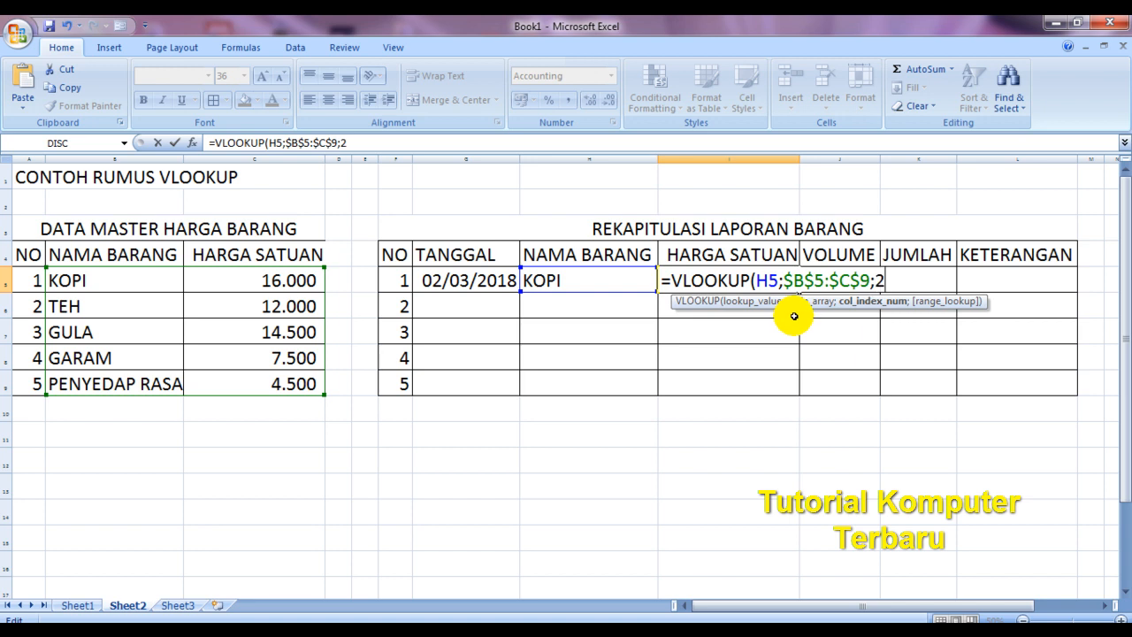
pyautogui.write(';FALSE')
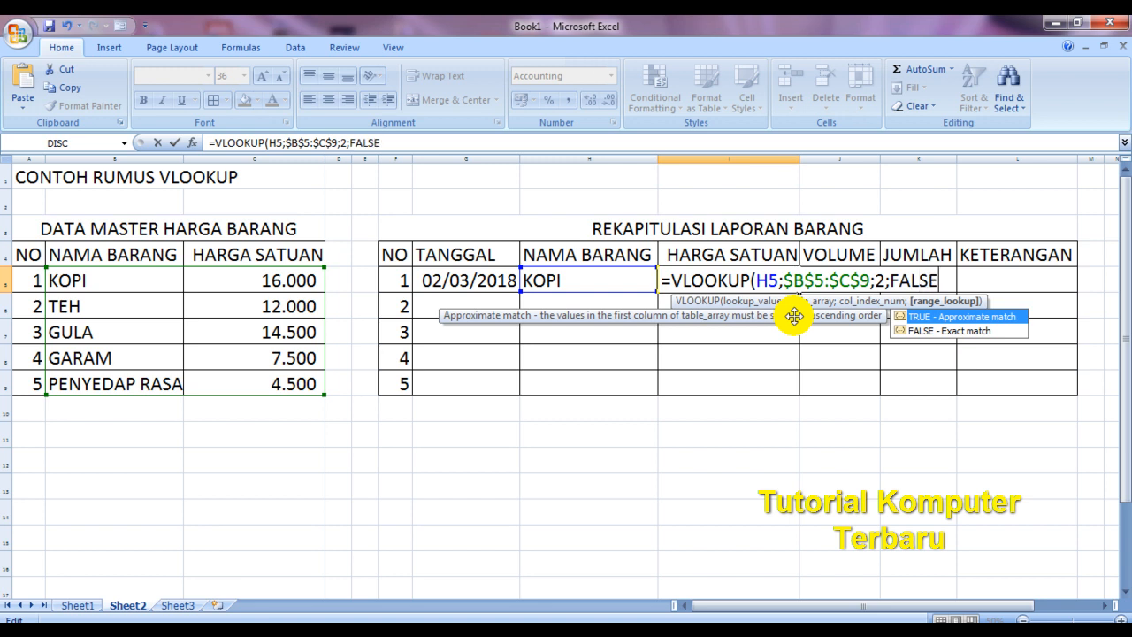
pyautogui.write(')')
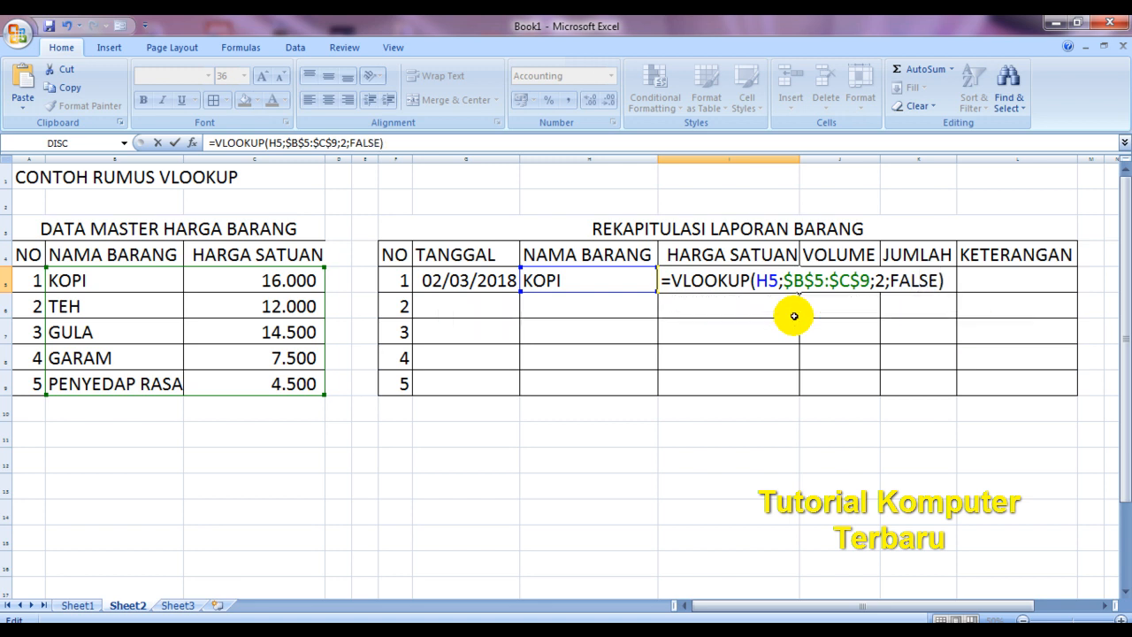
pyautogui.press('Return')
# Fill the date in G5 down as a daily series through G9.
pyautogui.press('Up')
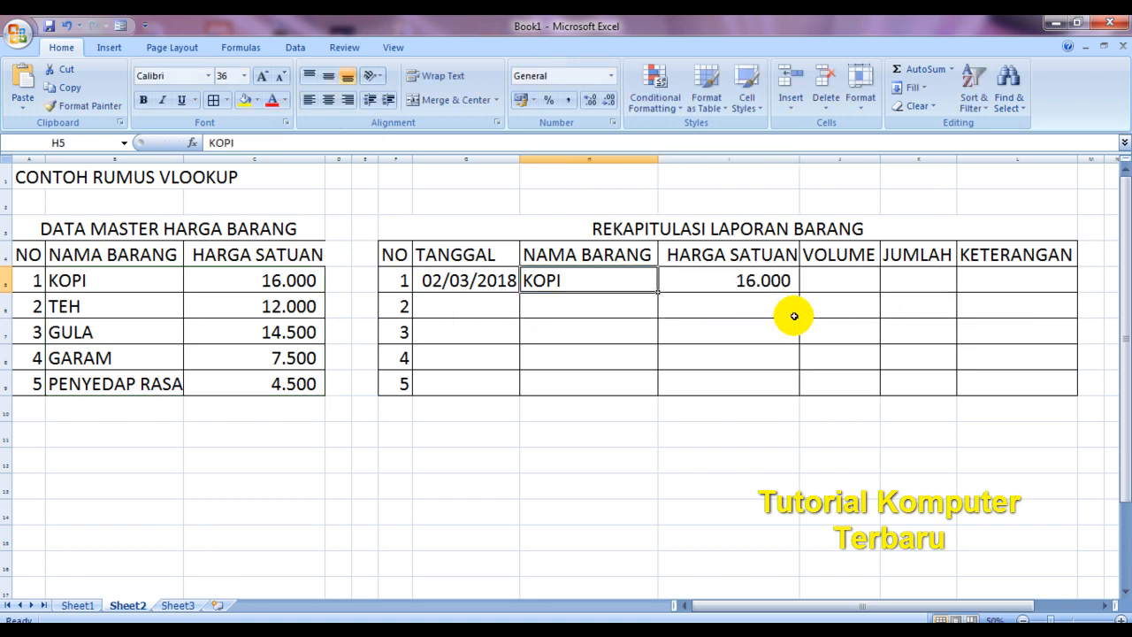
pyautogui.press('Left')
pyautogui.hotkey('ctrl', 'c')
pyautogui.press('Down')
pyautogui.hotkey('shift', 'Down')
pyautogui.press('Up')
pyautogui.press('Down')
pyautogui.press('Up')
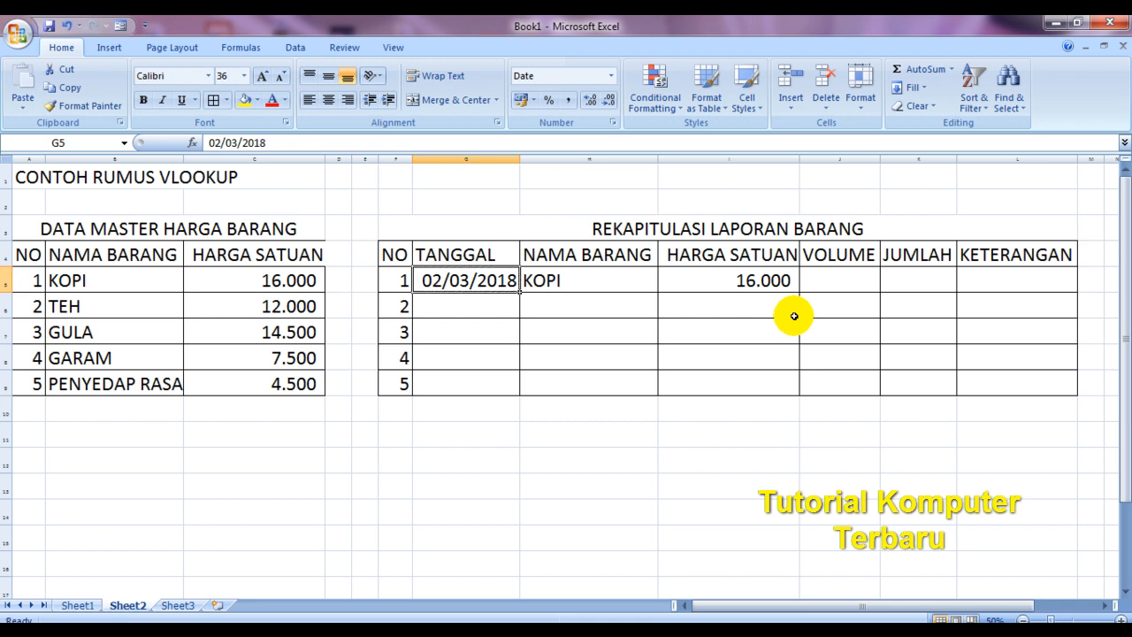
pyautogui.moveTo(520, 292); pyautogui.dragTo(520, 393)
pyautogui.click(610, 357)
pyautogui.click(587, 301)
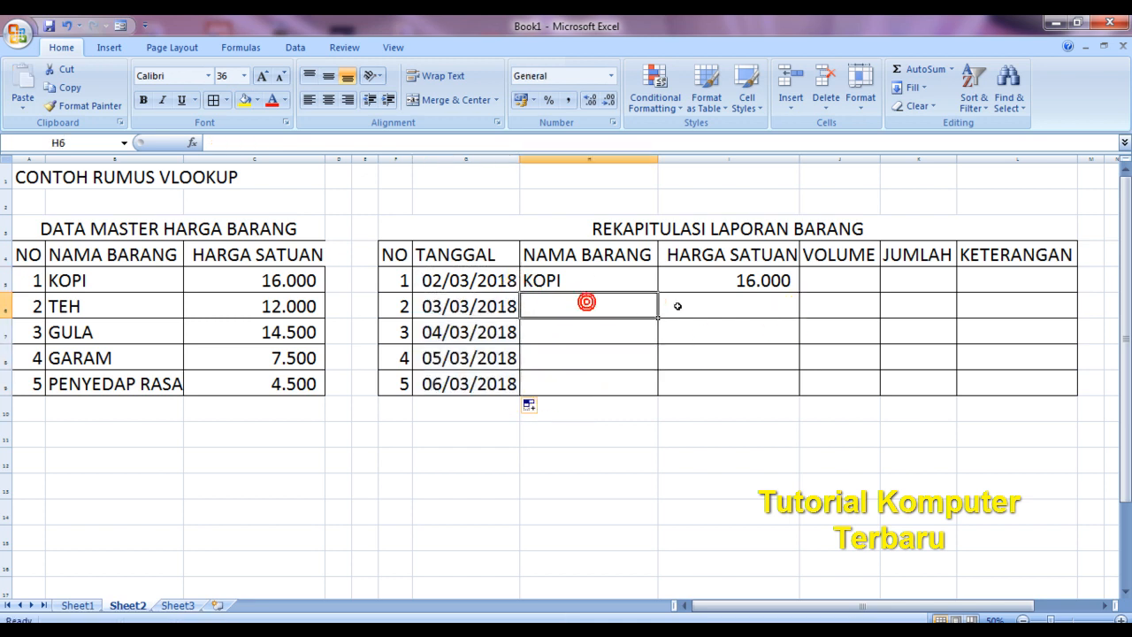
# Copy the VLOOKUP formula from I5 down through I9.
pyautogui.click(766, 281)
pyautogui.moveTo(798, 294); pyautogui.dragTo(803, 386)
pyautogui.click(710, 301)
# Enter the item names TEH, GARAM, PENYEDAP RASA and GULA in H6:H9 of the recap table.
pyautogui.click(612, 306)
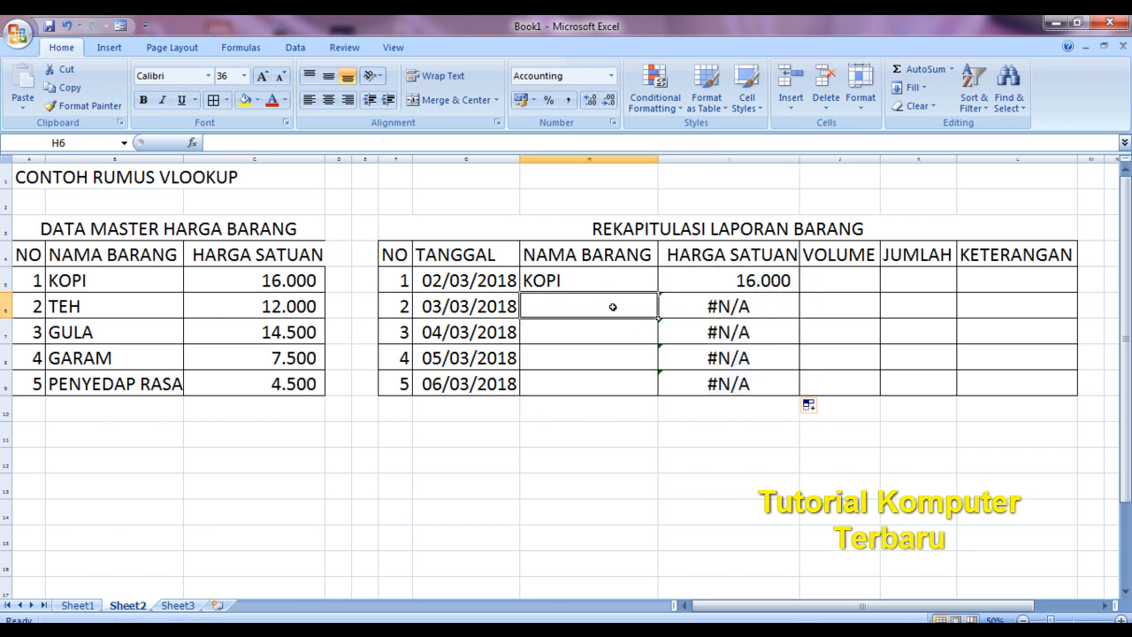
pyautogui.write('TEH')
pyautogui.press('Return')
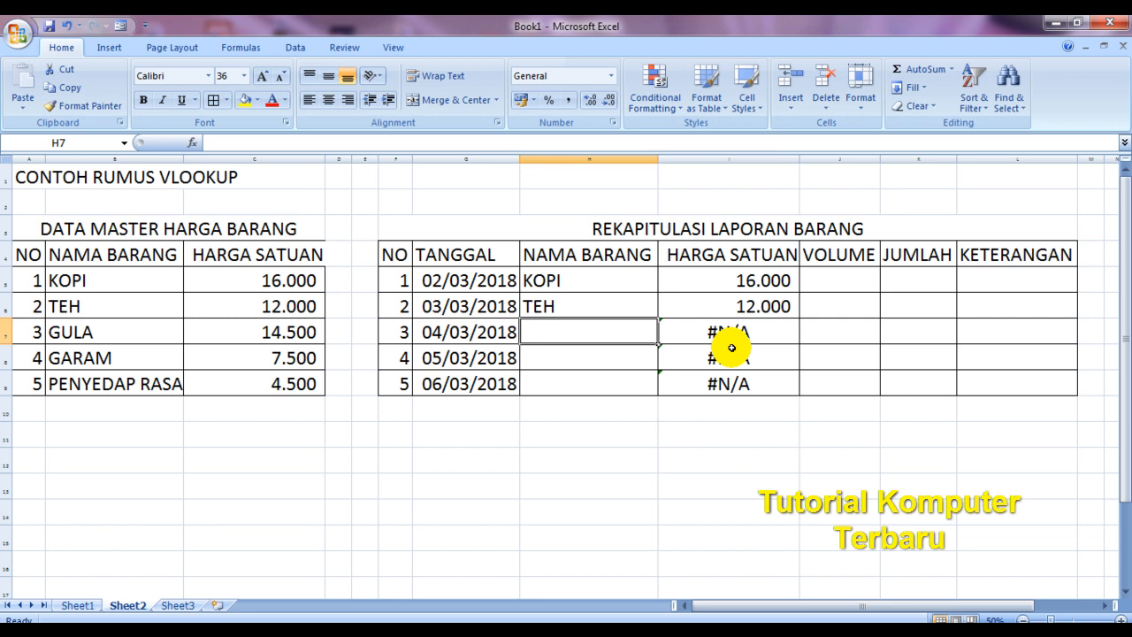
pyautogui.write('GARAM')
pyautogui.press('Return')
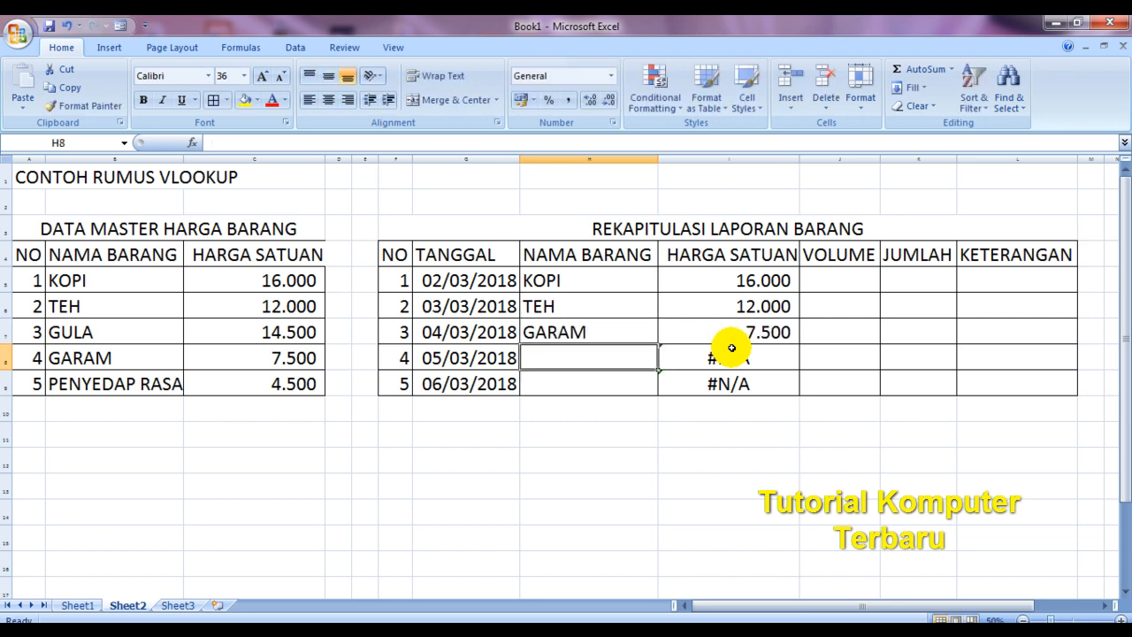
pyautogui.write('PENYED')
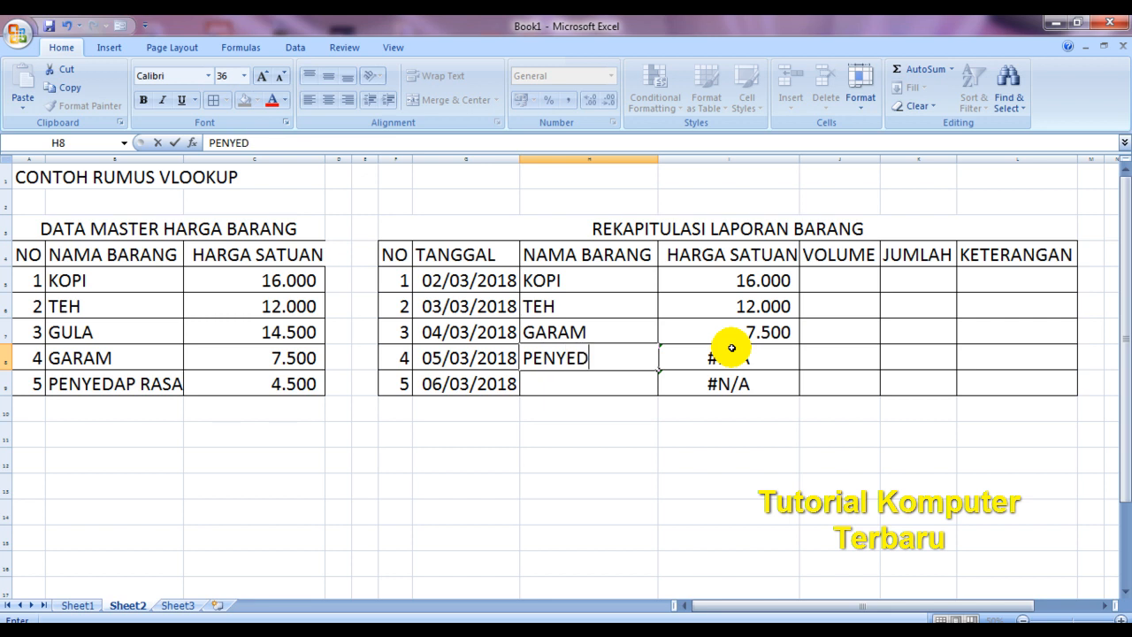
pyautogui.write('AP RA')
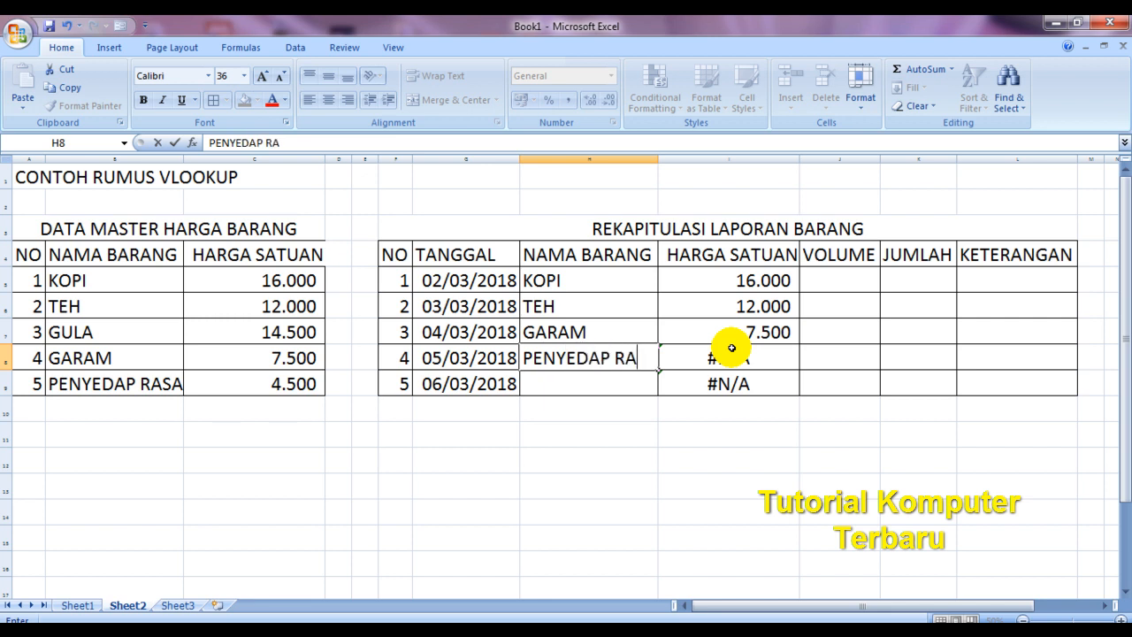
pyautogui.write('SA')
pyautogui.press('Return')
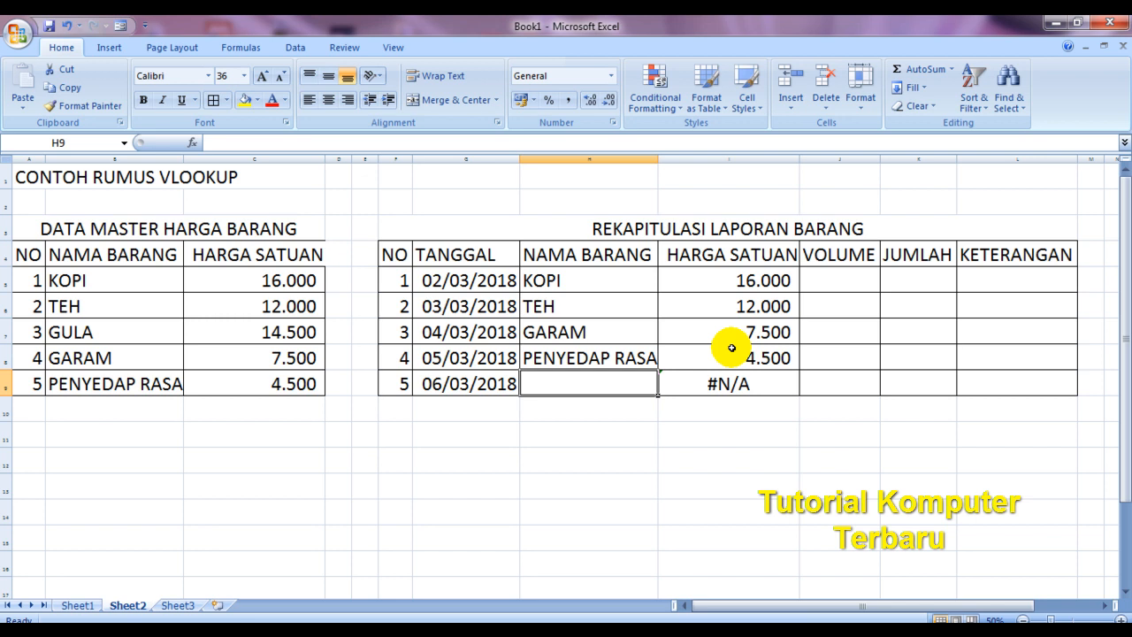
pyautogui.write('GULA')
pyautogui.press('Return')
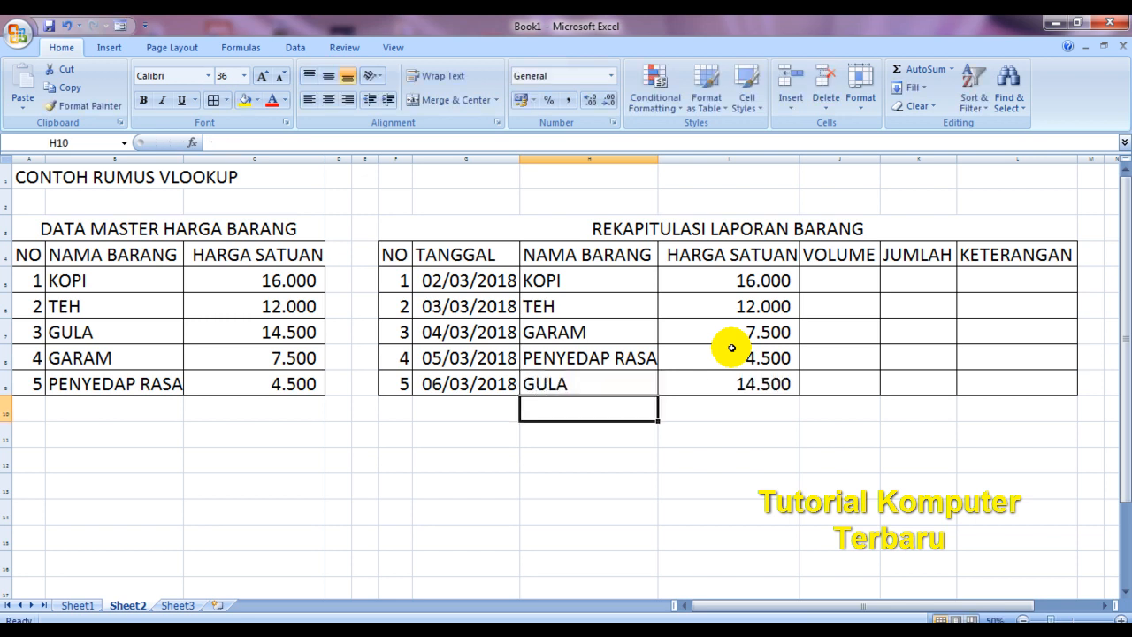
# Enter the volumes 2, 3, 5, 4 and 5 in J5:J9 under the VOLUME header.
pyautogui.click(856, 276)
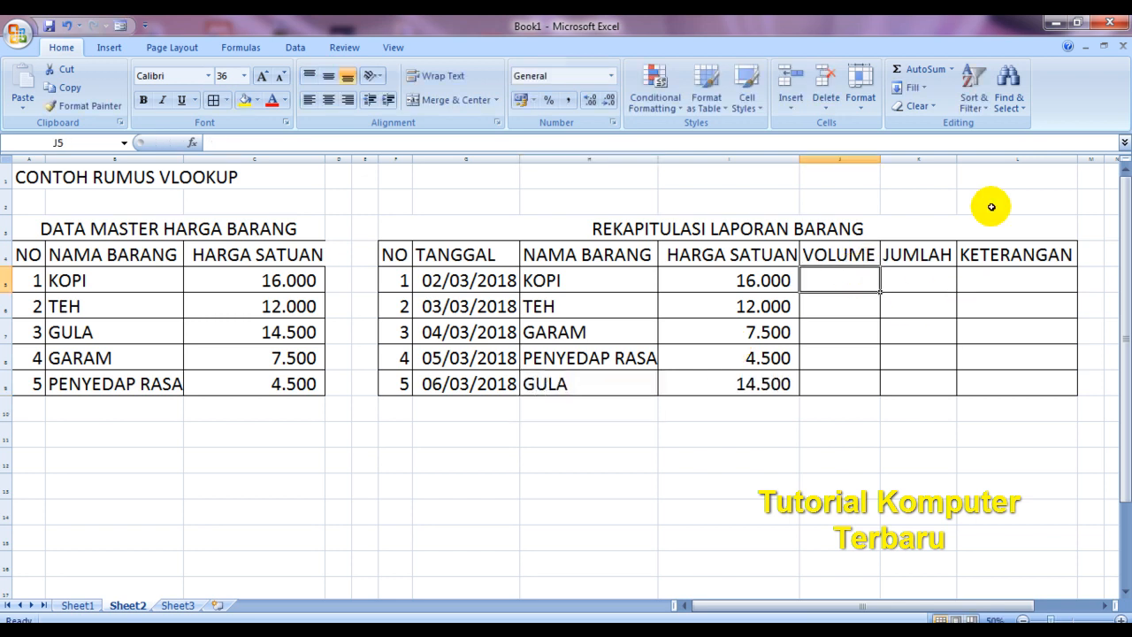
pyautogui.write('2')
pyautogui.press('Return')
pyautogui.write('3')
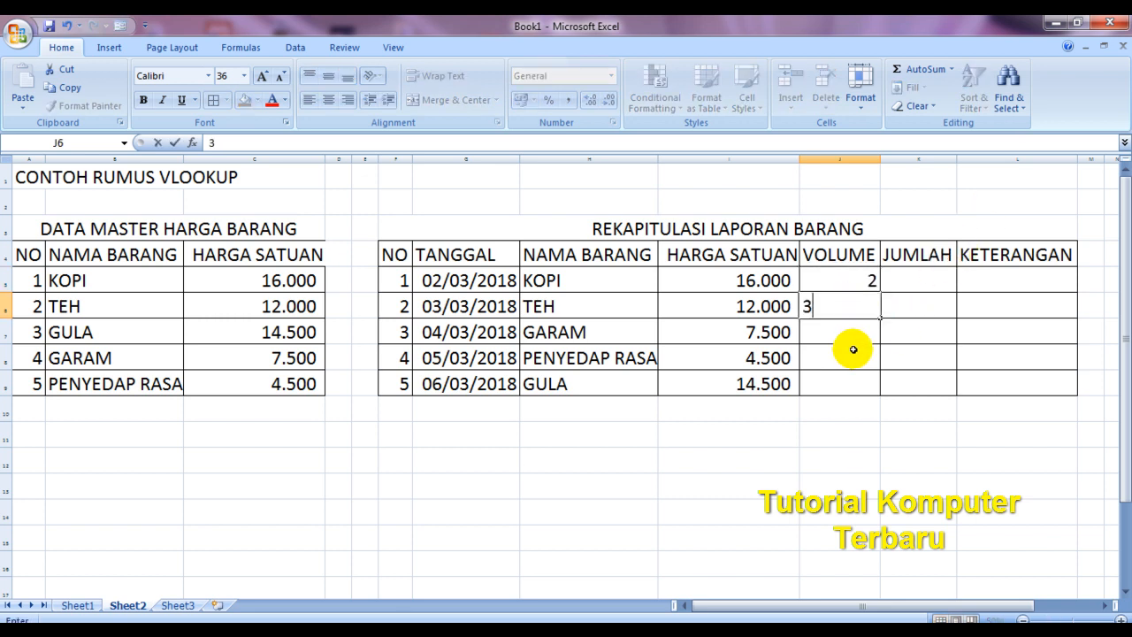
pyautogui.click(852, 349)
pyautogui.write('4')
pyautogui.click(803, 375)
pyautogui.write('5')
pyautogui.click(805, 331)
pyautogui.write('5')
pyautogui.click(891, 372)
# Enter the formula =I5*J5 in K5 under JUMLAH to multiply unit price by volume.
pyautogui.click(917, 279)
pyautogui.write('=')
pyautogui.press('Left')
pyautogui.press('Left')
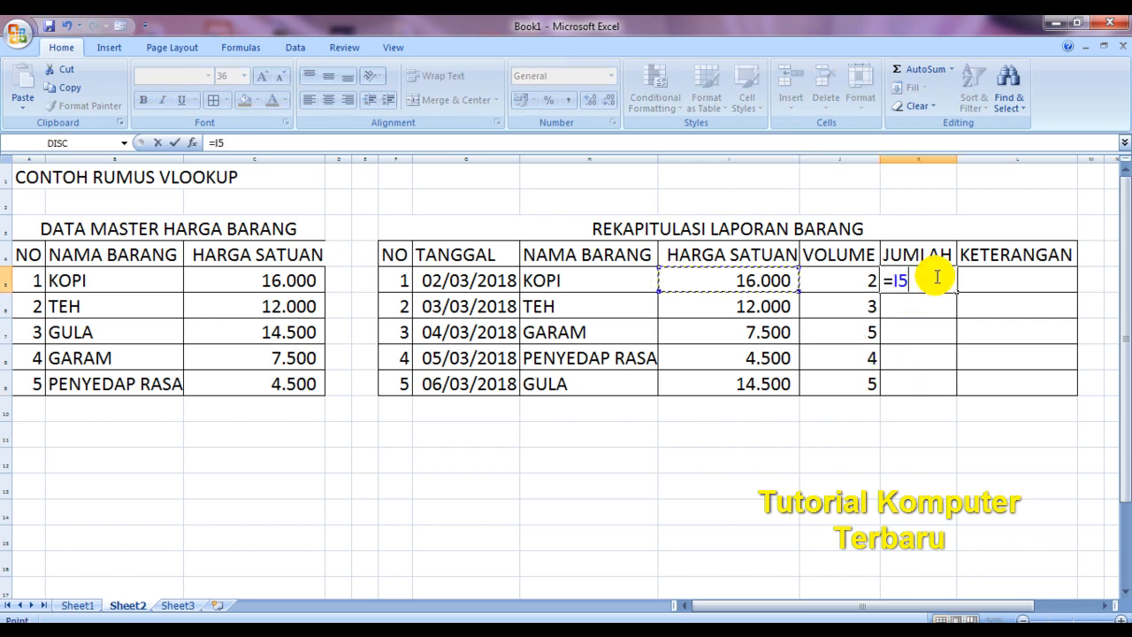
pyautogui.write('*')
pyautogui.press('Left')
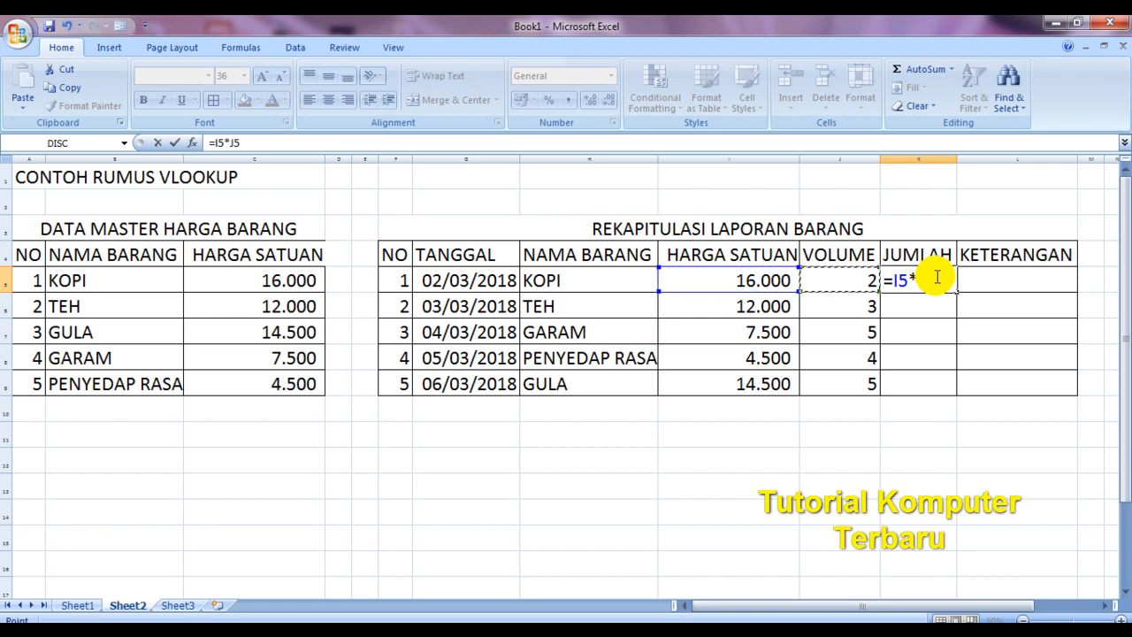
pyautogui.press('Return')
# Copy the JUMLAH formula from K5 down through K9.
pyautogui.click(936, 277)
pyautogui.moveTo(956, 292); pyautogui.dragTo(961, 386)
pyautogui.click(1026, 458)
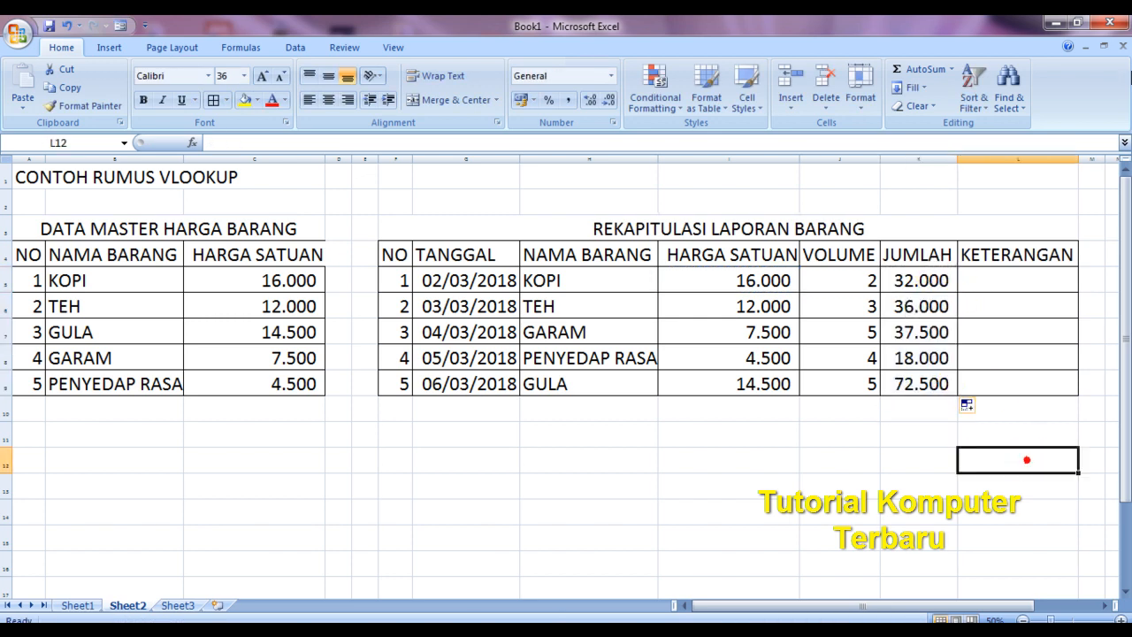
# Review the full VLOOKUP formula in I5 and leave it without editing.
pyautogui.click(748, 283)
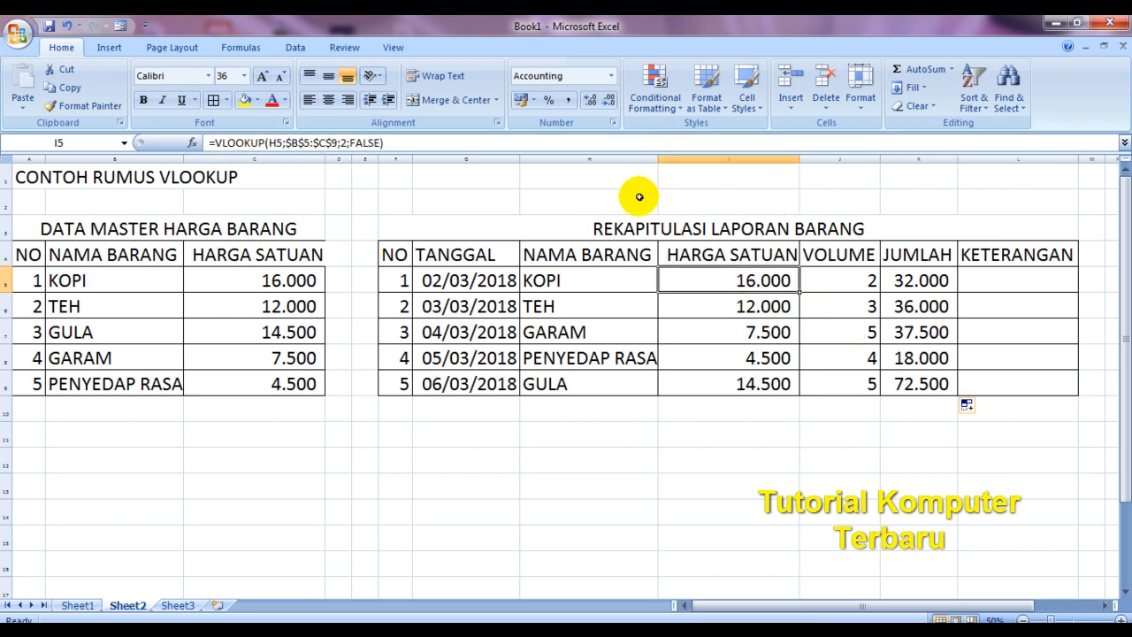
pyautogui.moveTo(209, 143); pyautogui.dragTo(403, 143)
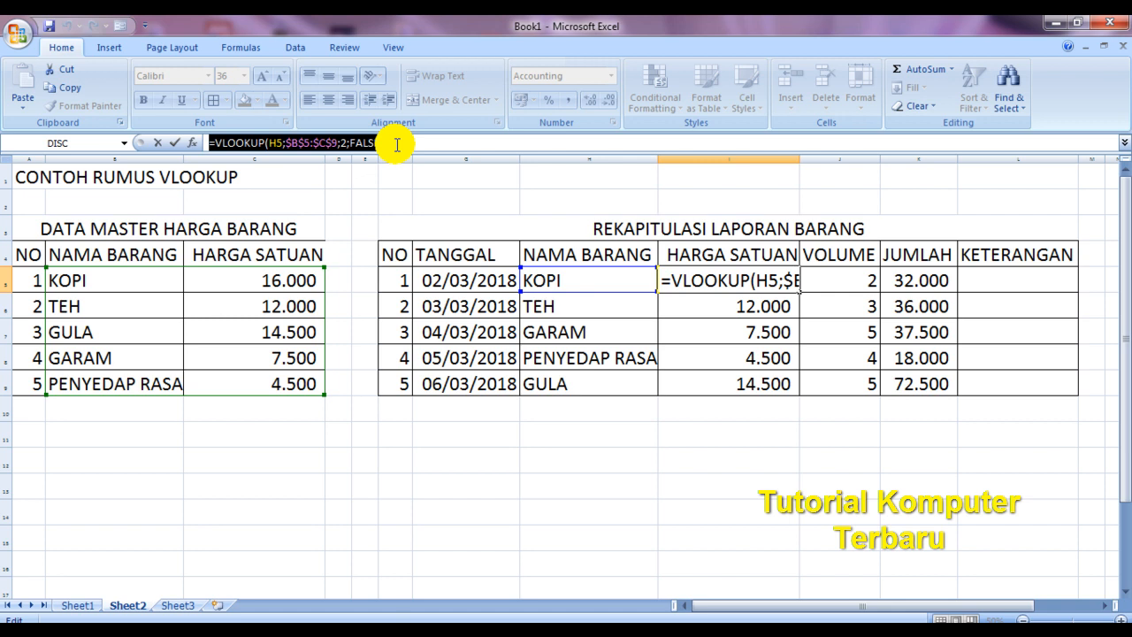
pyautogui.hotkey('ctrl', 'c')
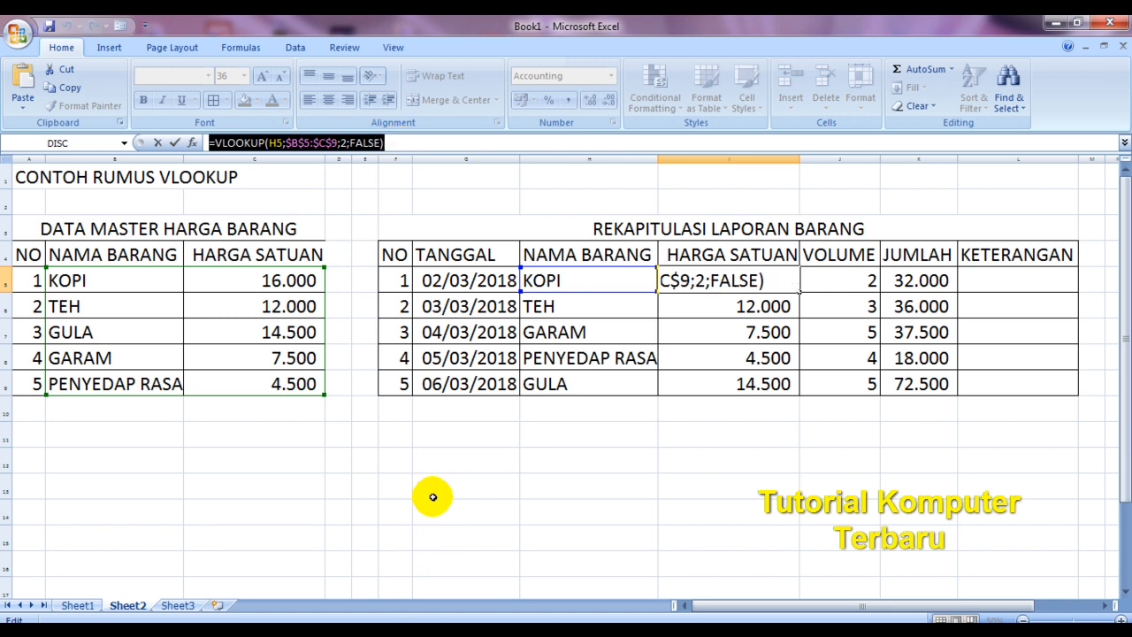
pyautogui.click(451, 455)
pyautogui.press('Escape')
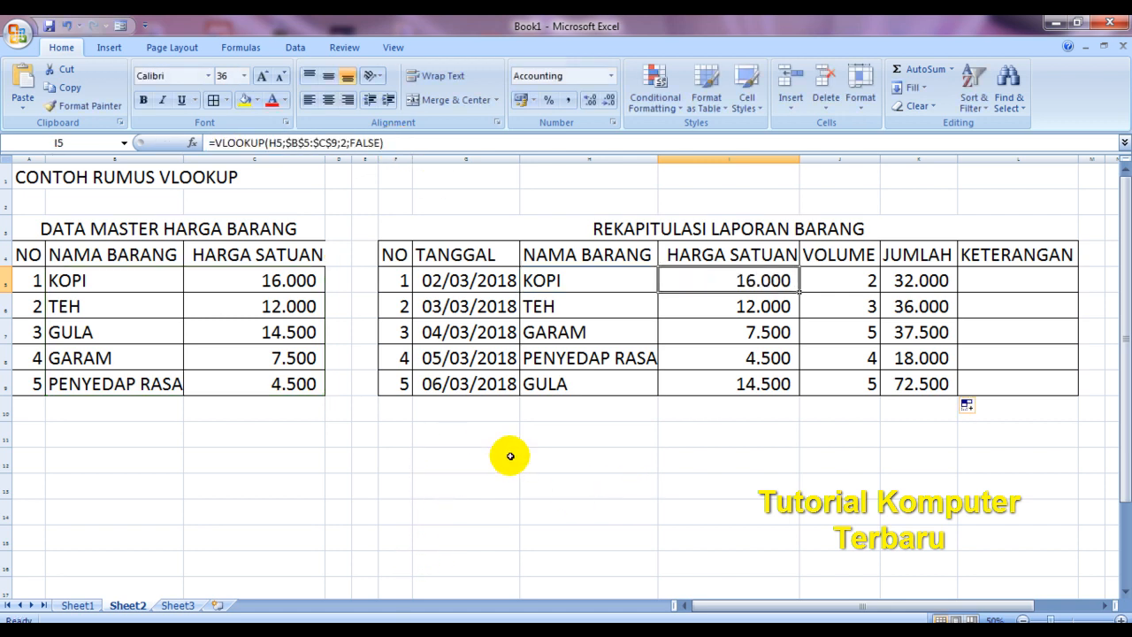
pyautogui.moveTo(397, 146); pyautogui.dragTo(77, 132)
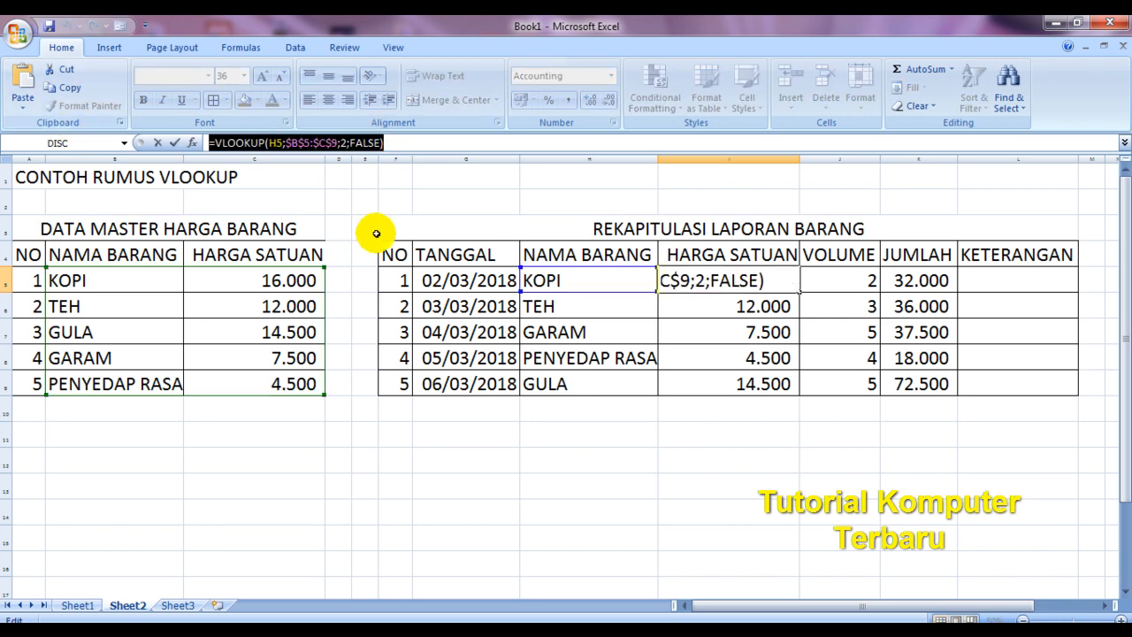
pyautogui.press('Escape')
pyautogui.click(469, 451)
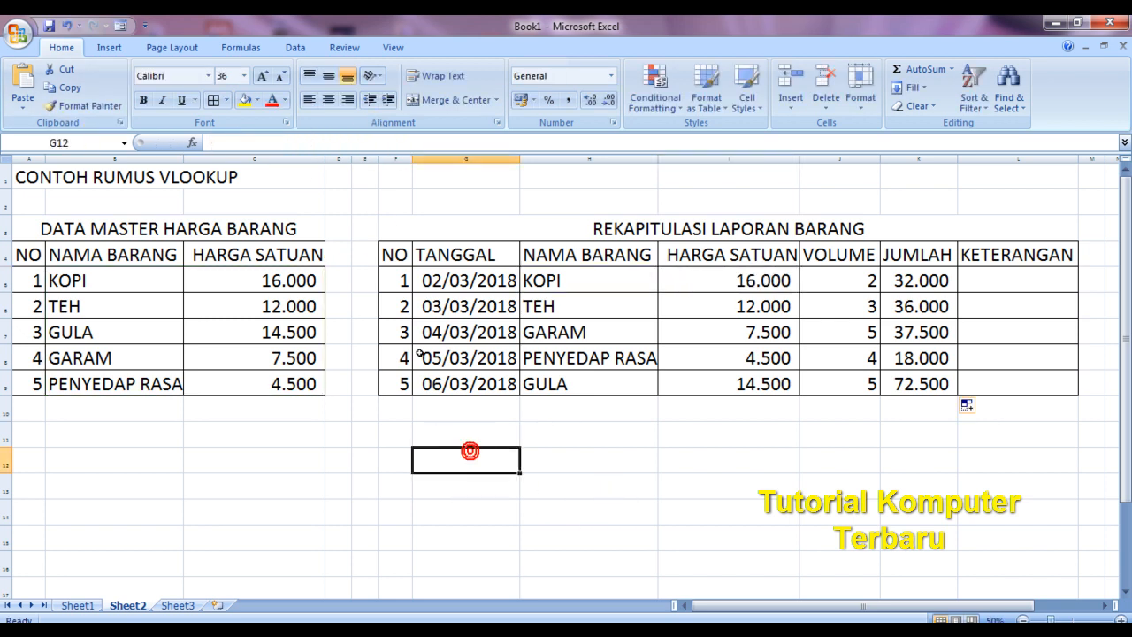
# Paste the formula =VLOOKUP(H5;$B$5:$C$9;2;FALSE) into G12 as plain text, preceded by an apostrophe.
pyautogui.click(305, 142)
pyautogui.write("'")
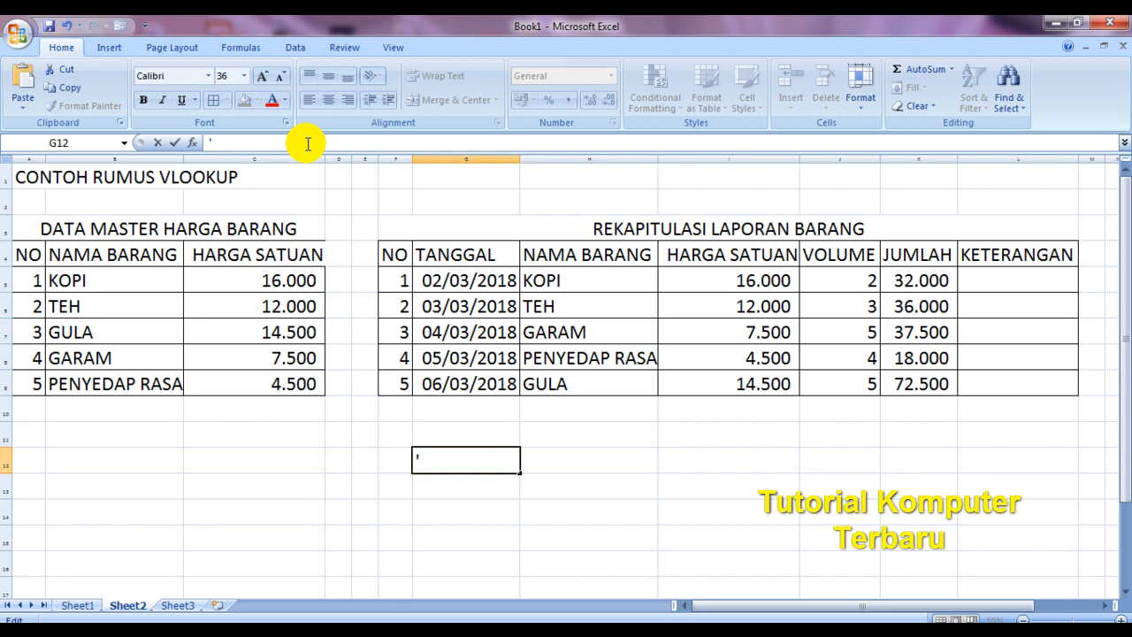
pyautogui.hotkey('ctrl', 'v')
pyautogui.press('Return')
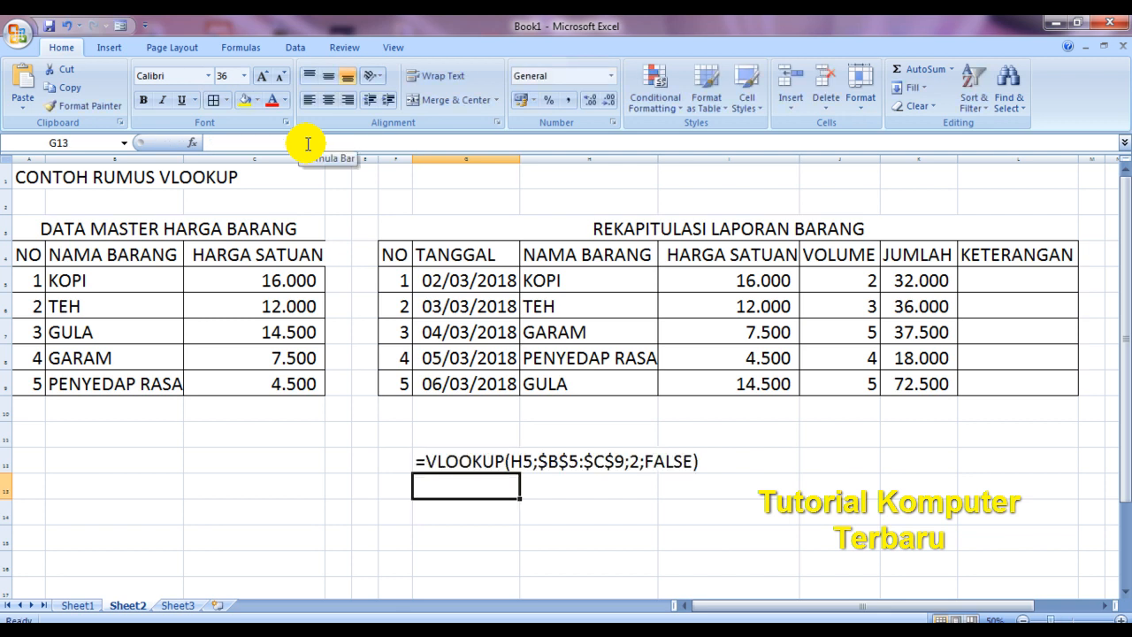
# Enlarge the VLOOKUP formula text in G12 to font size 72.
pyautogui.click(433, 464)
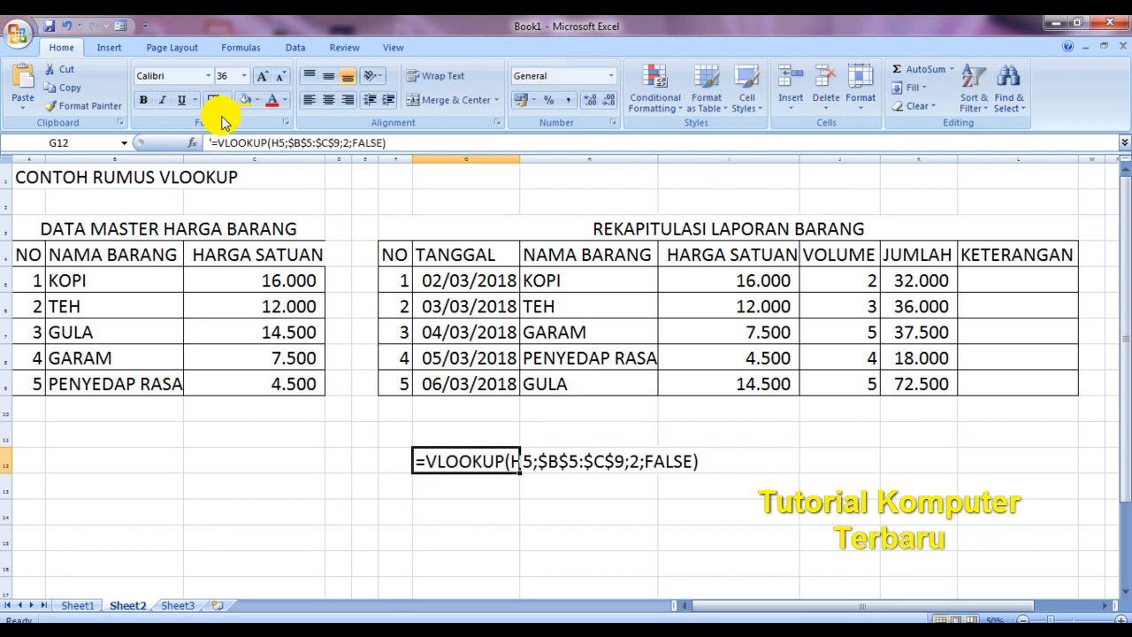
pyautogui.click(244, 76)
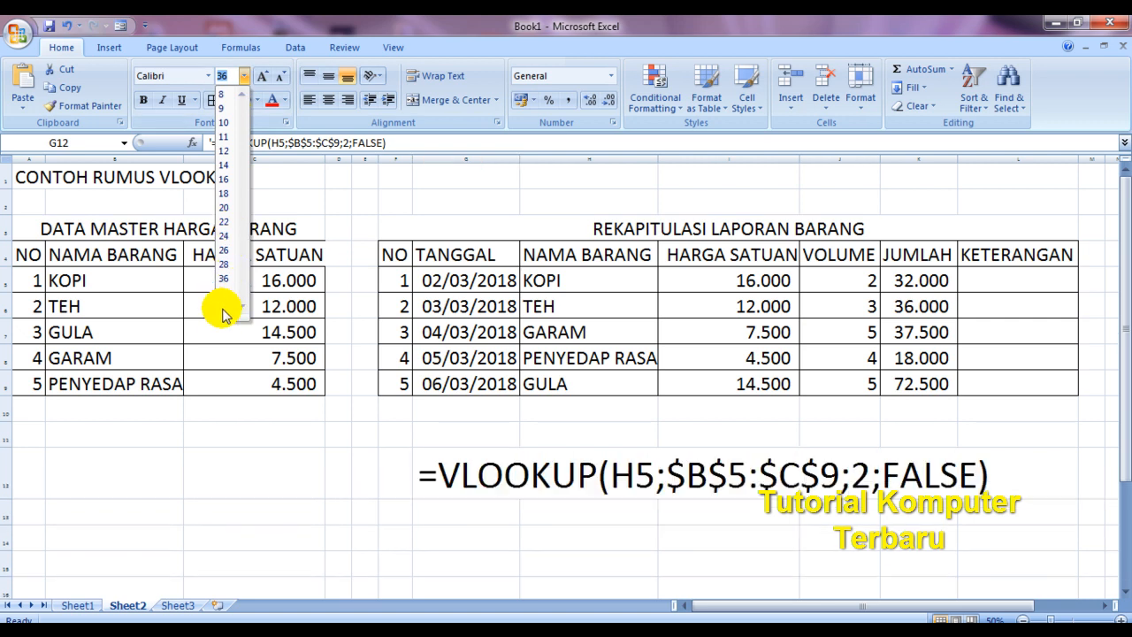
pyautogui.click(223, 278)
pyautogui.click(619, 531)
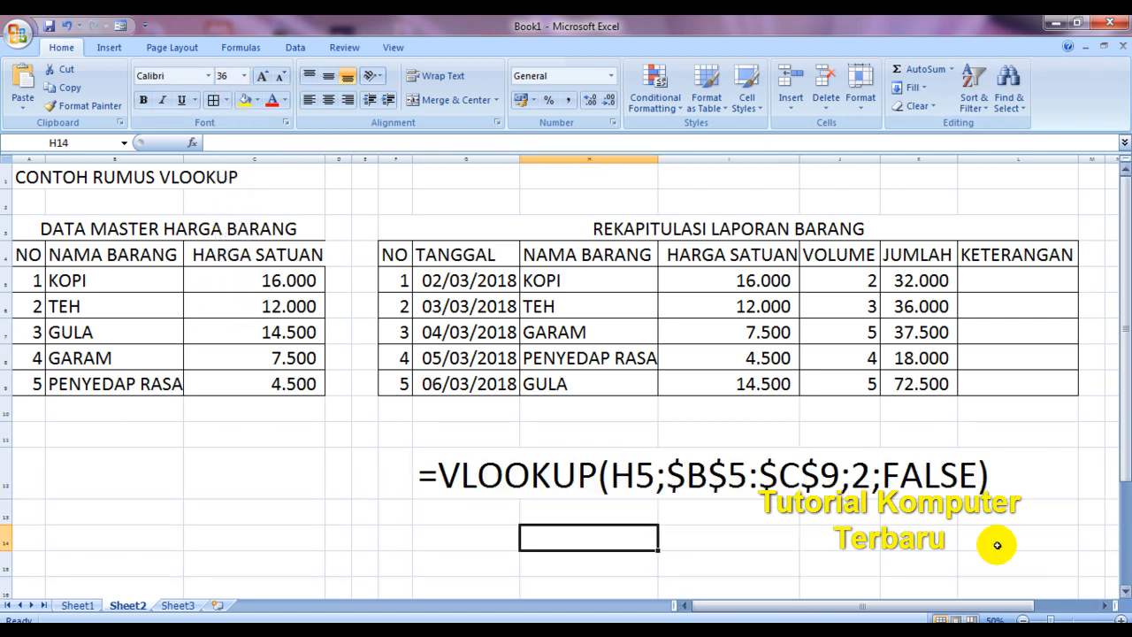
pyautogui.click(524, 485)
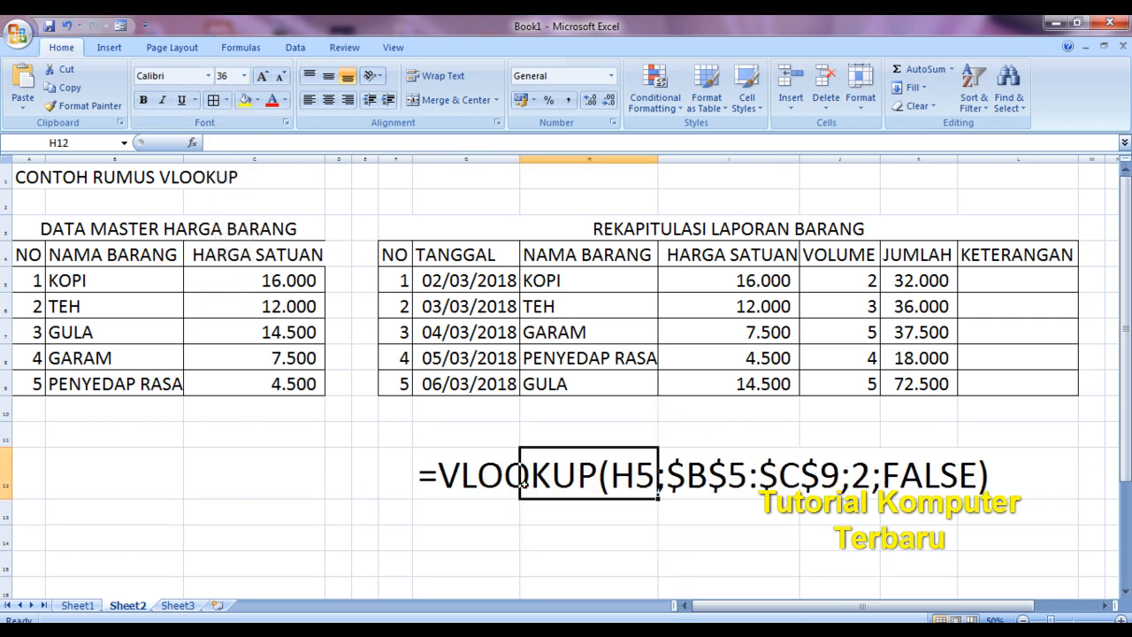
# Widen column C, the HARGA SATUAN column of the master table, slightly.
pyautogui.click(448, 484)
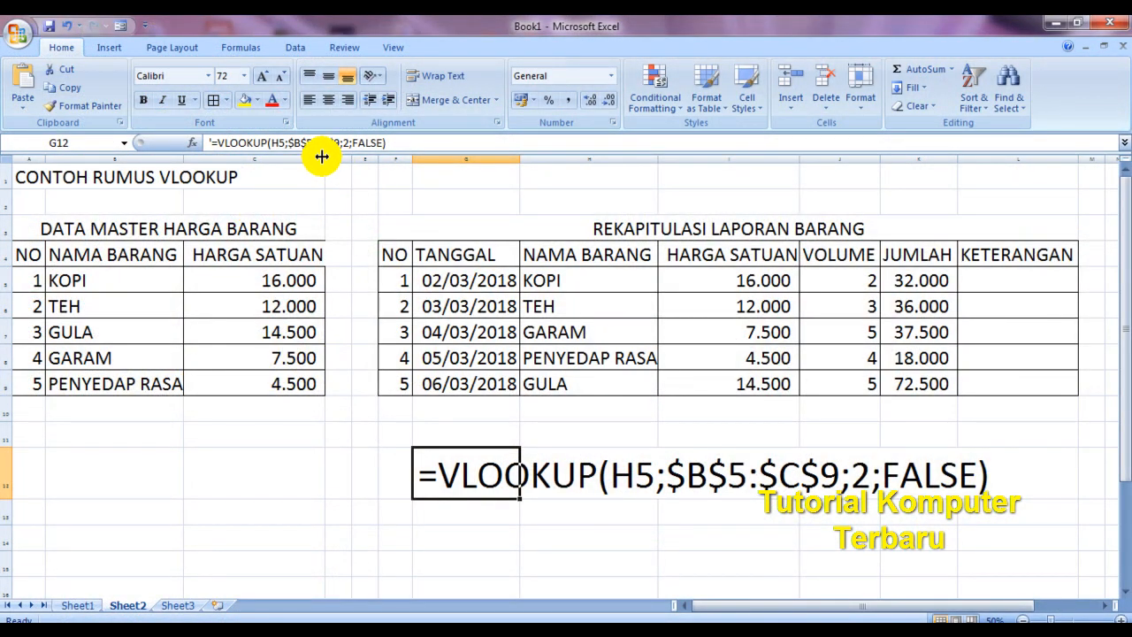
pyautogui.moveTo(322, 156); pyautogui.dragTo(336, 157)
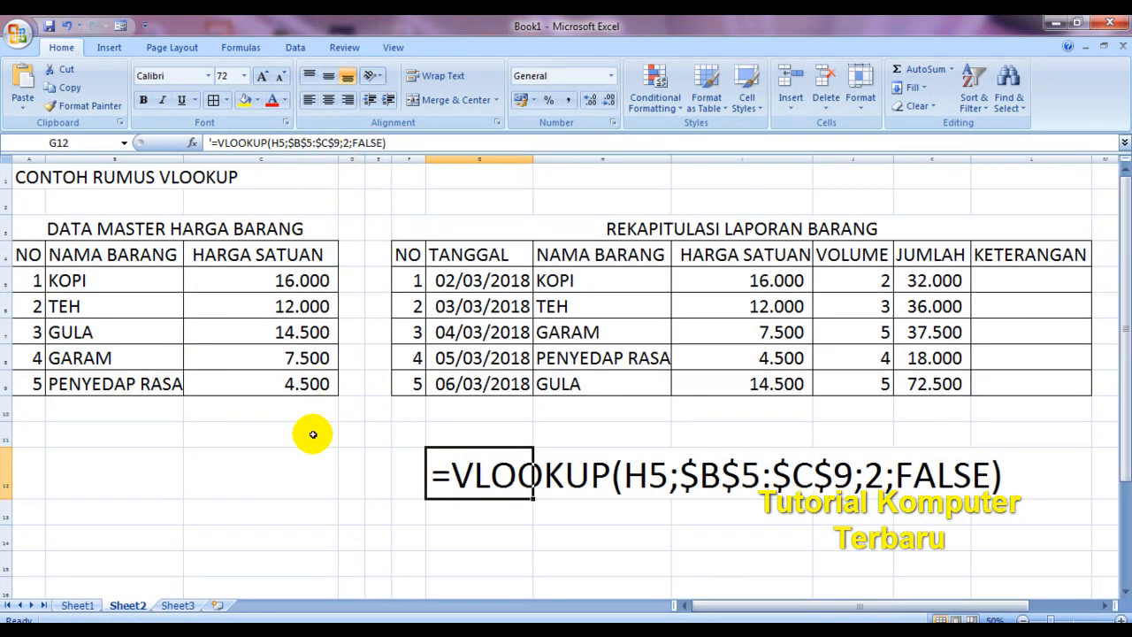
pyautogui.click(296, 409)
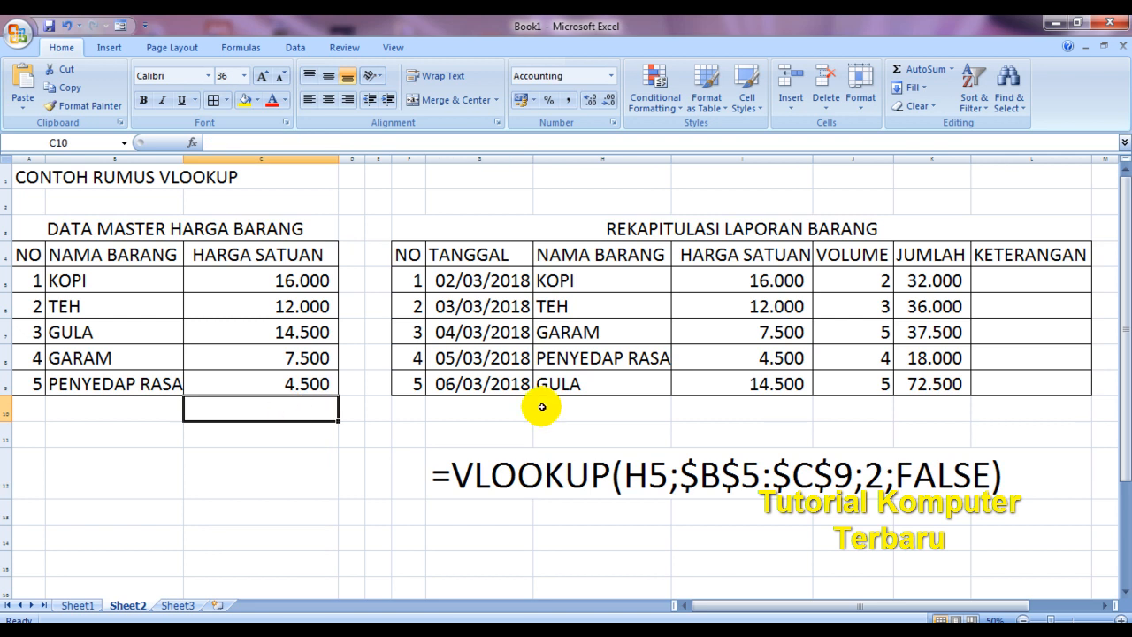